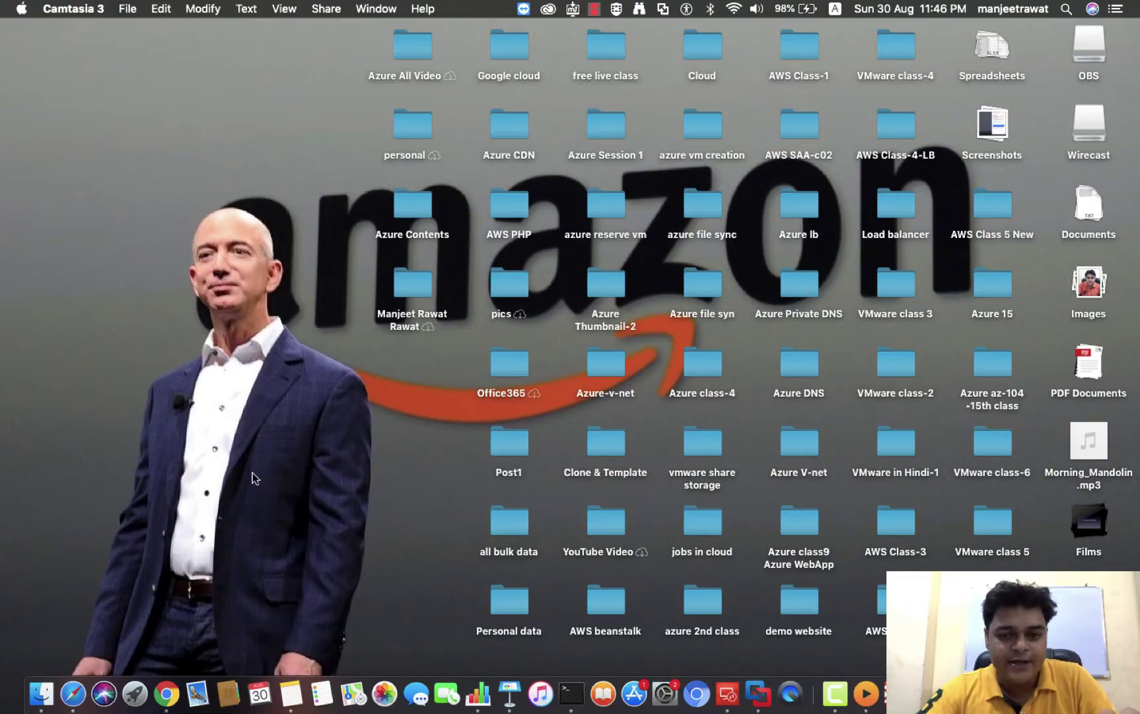
Show All services in the Azure portal in Chrome, then bring the Windows Server VM up full-screen
{"action": "key", "text": "ctrl+Right"}
{"action": "key", "text": "ctrl+Right"}
{"action": "key", "text": "ctrl+Left"}
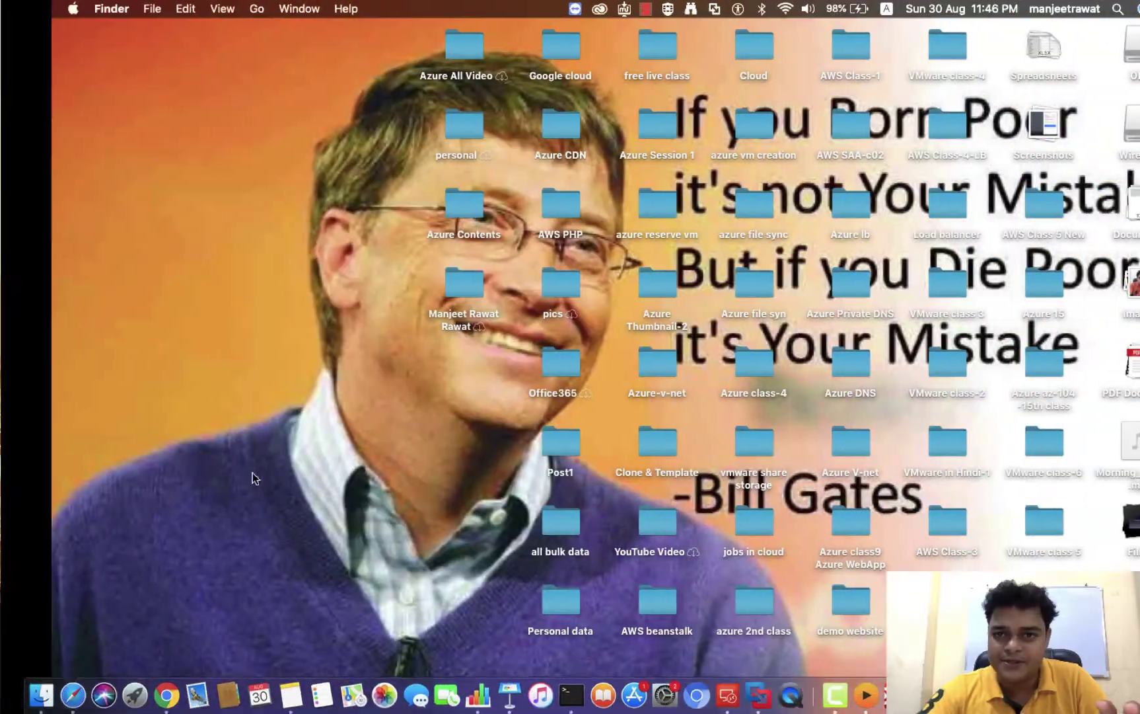
{"action": "key", "text": "ctrl+Left"}
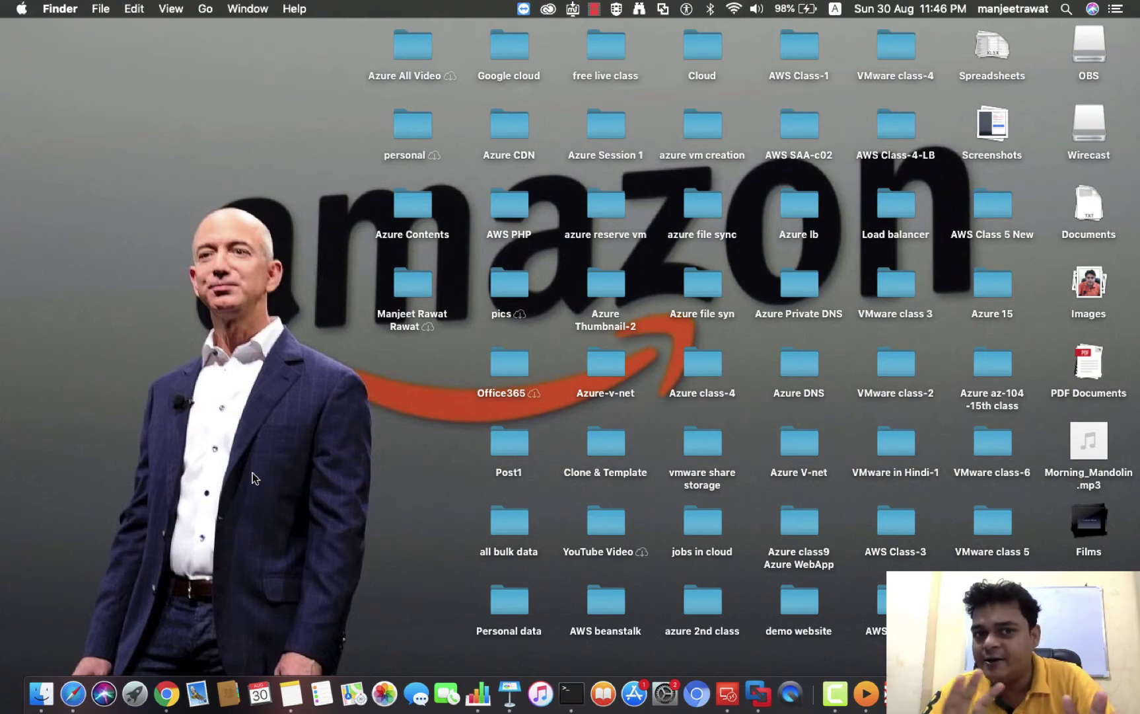
{"action": "key", "text": "ctrl+Right"}
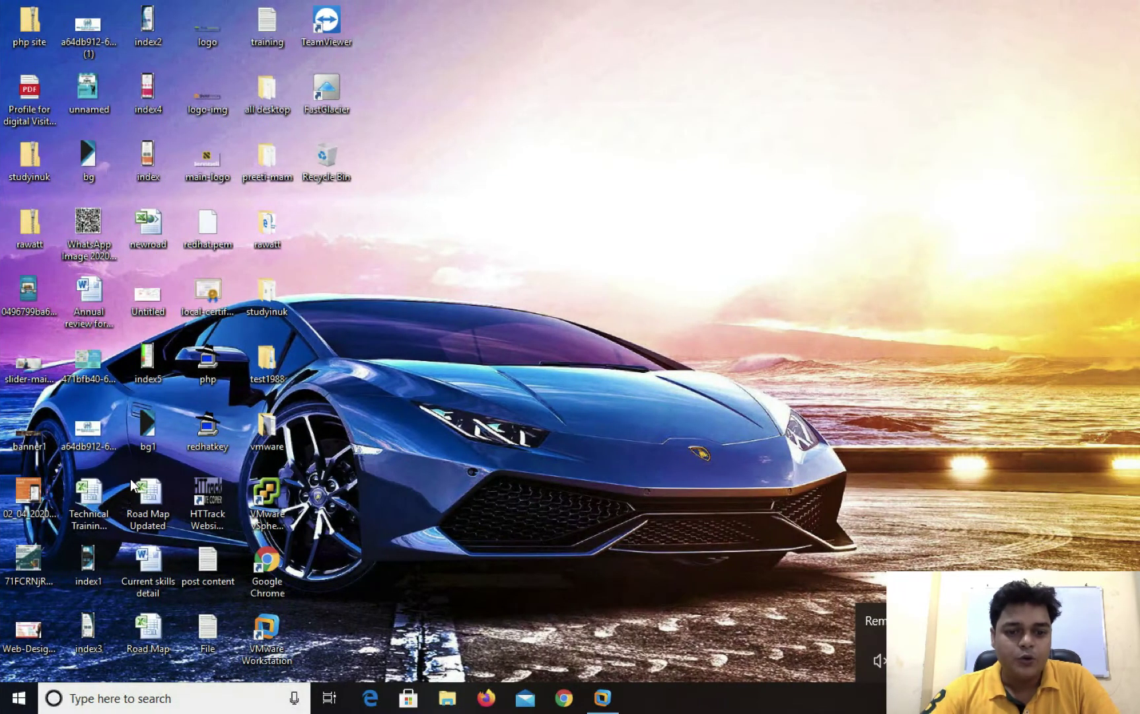
{"action": "key", "text": "ctrl+Left"}
{"action": "left_click", "coordinate": [165, 693]}
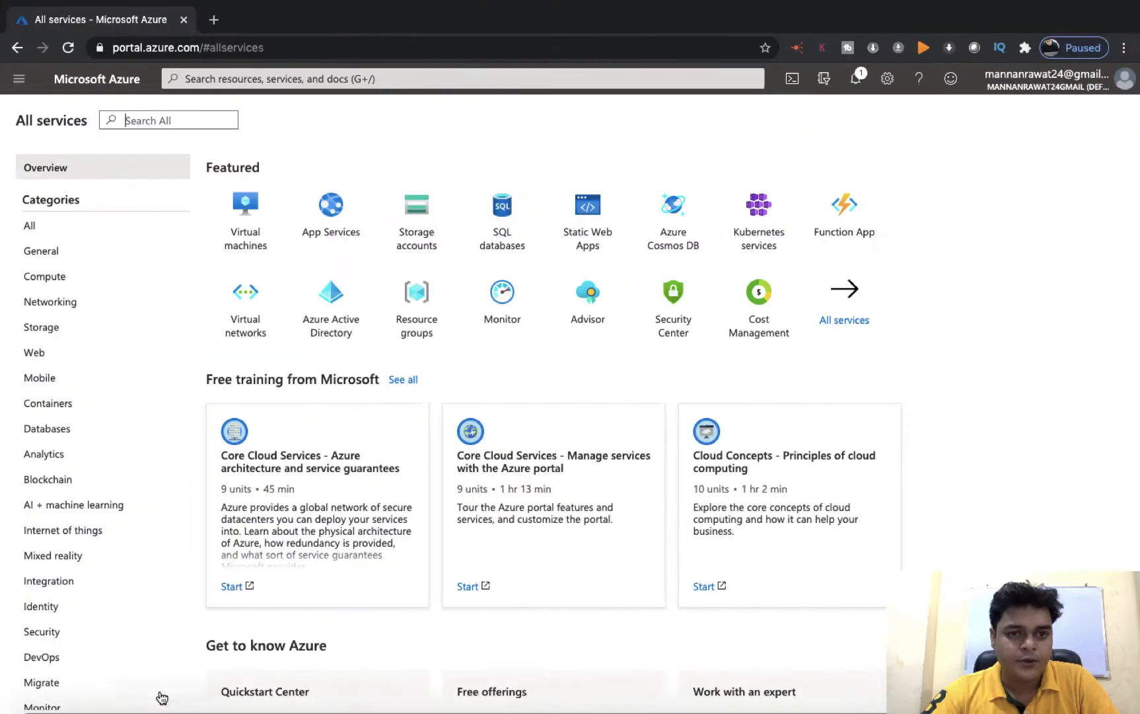
{"action": "left_click", "coordinate": [848, 315]}
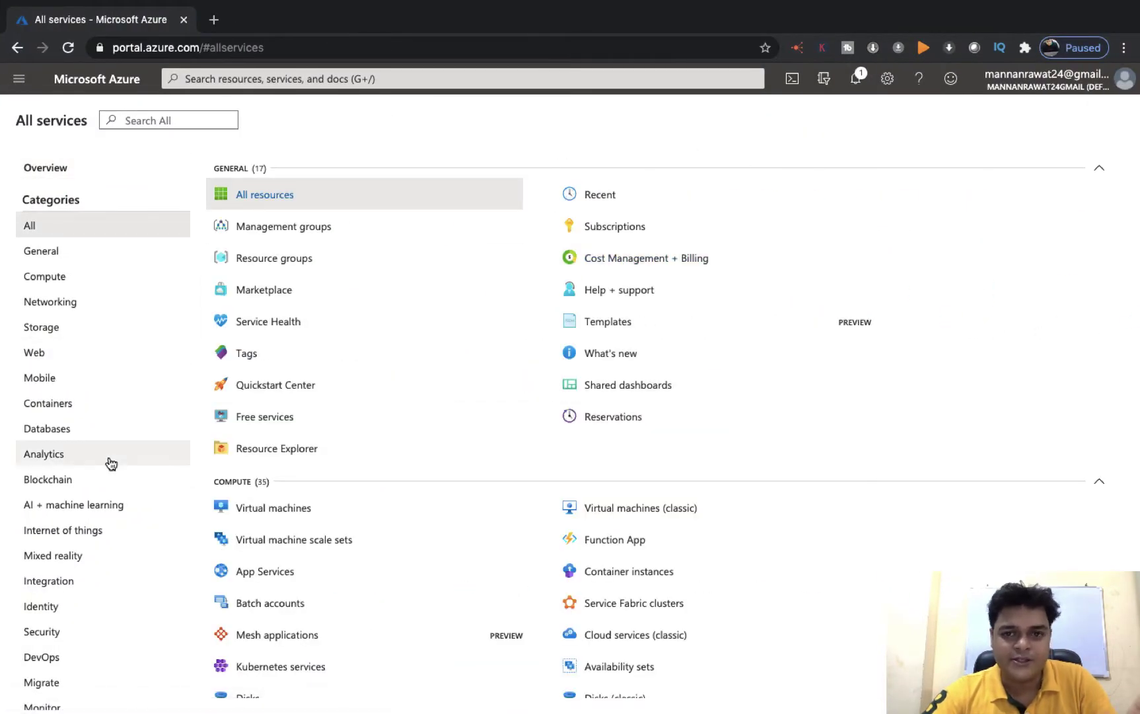
{"action": "key", "text": "ctrl+Right"}
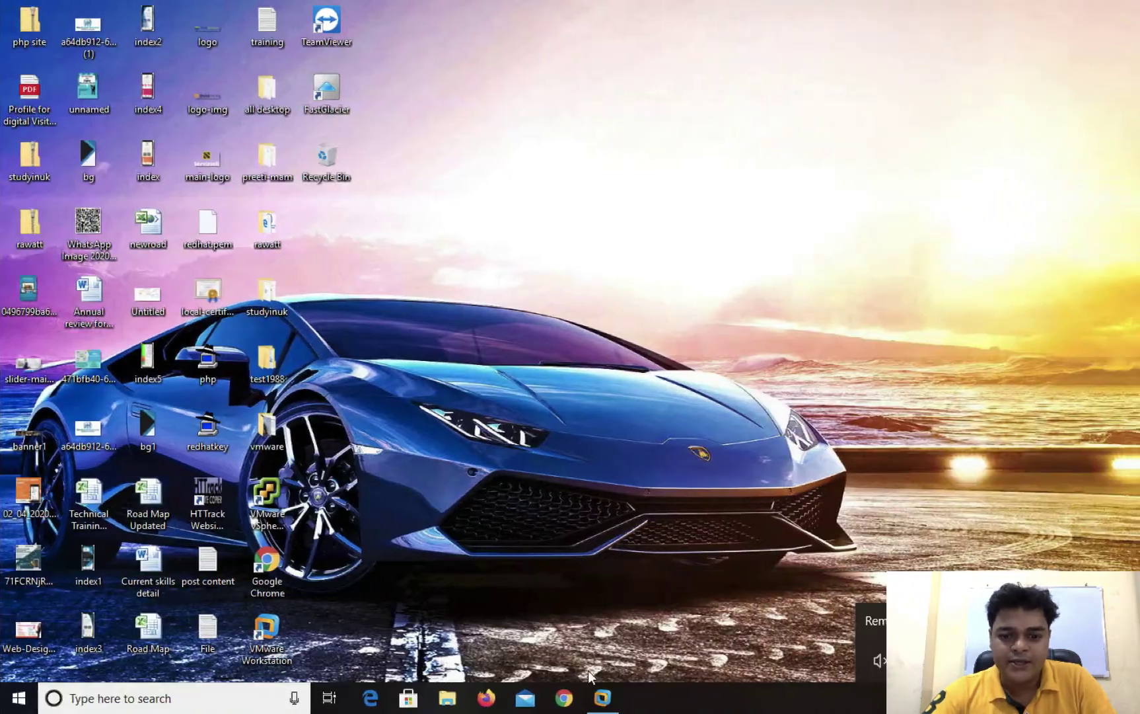
{"action": "left_click", "coordinate": [602, 697]}
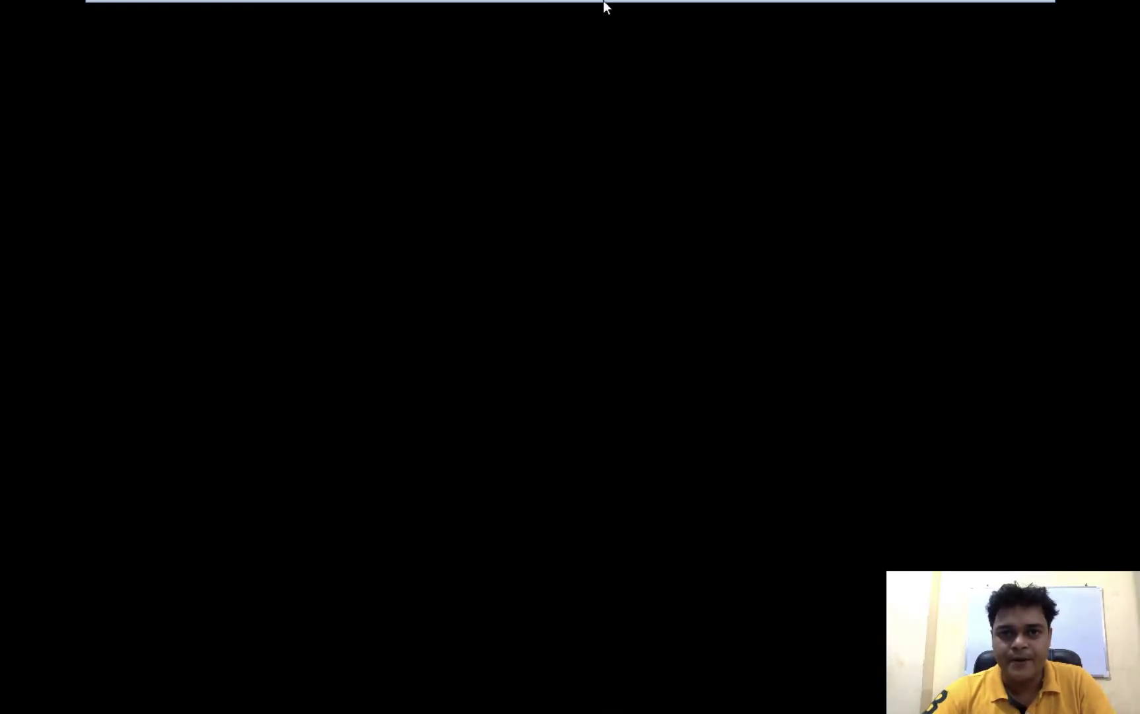
Send Ctrl+Alt+Del to the server and sign in with the administrator password
{"action": "mouse_move", "coordinate": [603, 2]}
{"action": "left_click", "coordinate": [356, 36]}
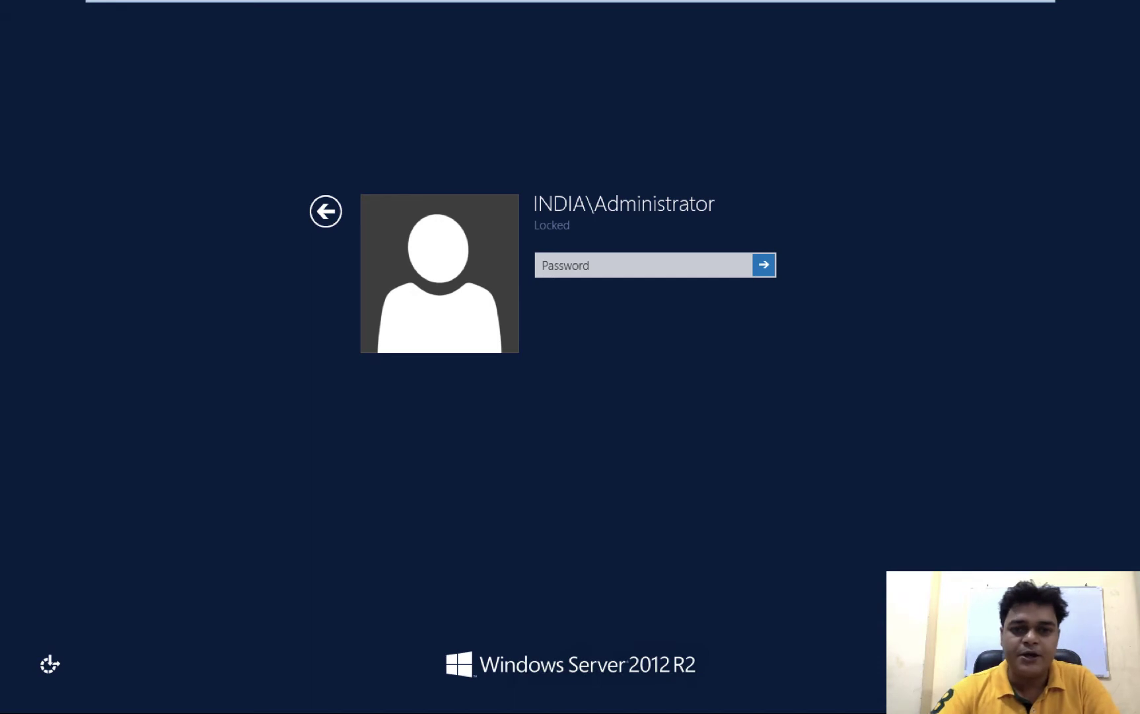
{"action": "left_click", "coordinate": [592, 273]}
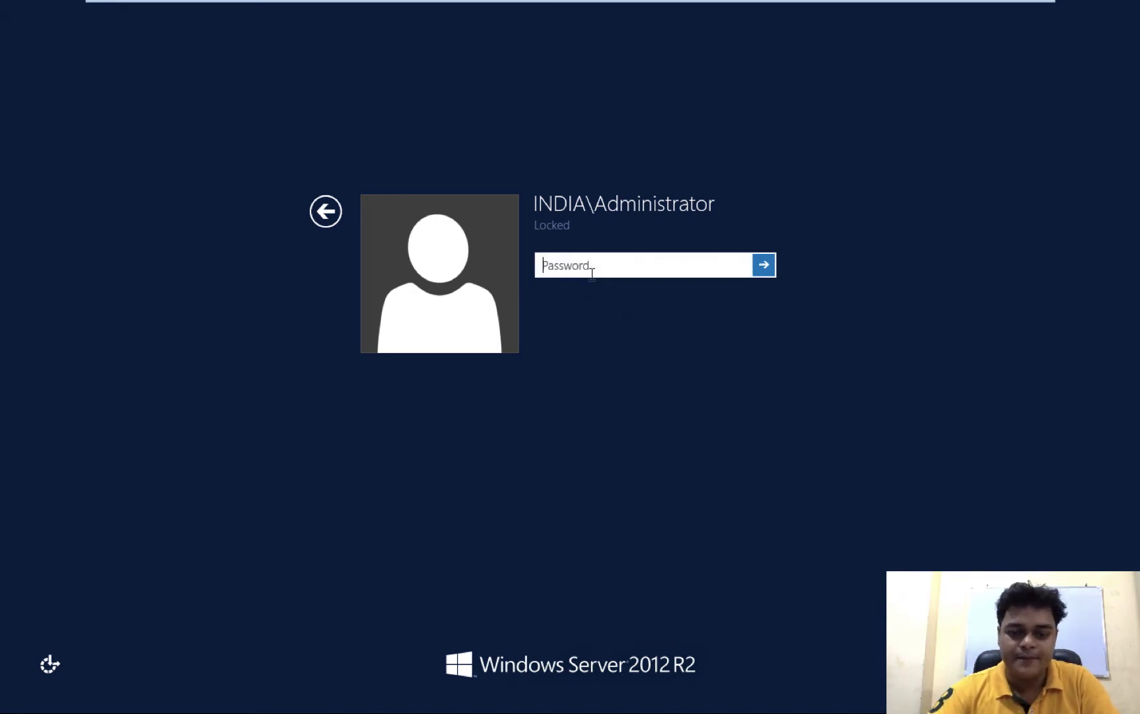
{"action": "type", "text": "••••••••"}
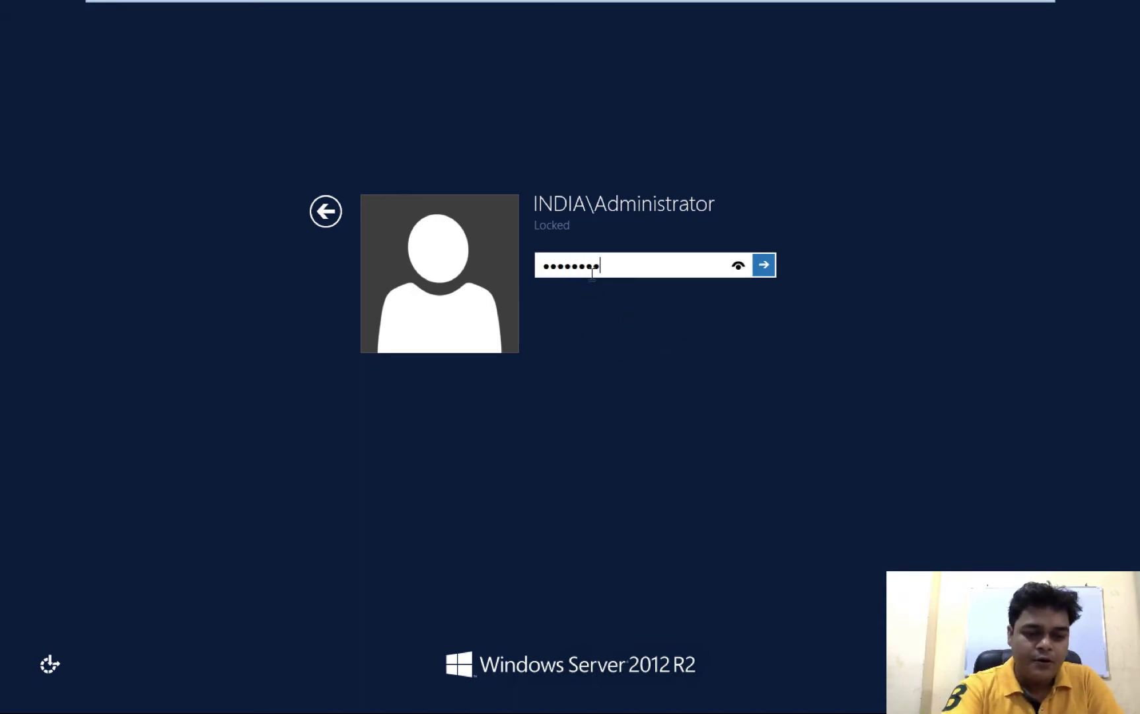
{"action": "type", "text": "•"}
{"action": "key", "text": "Return"}
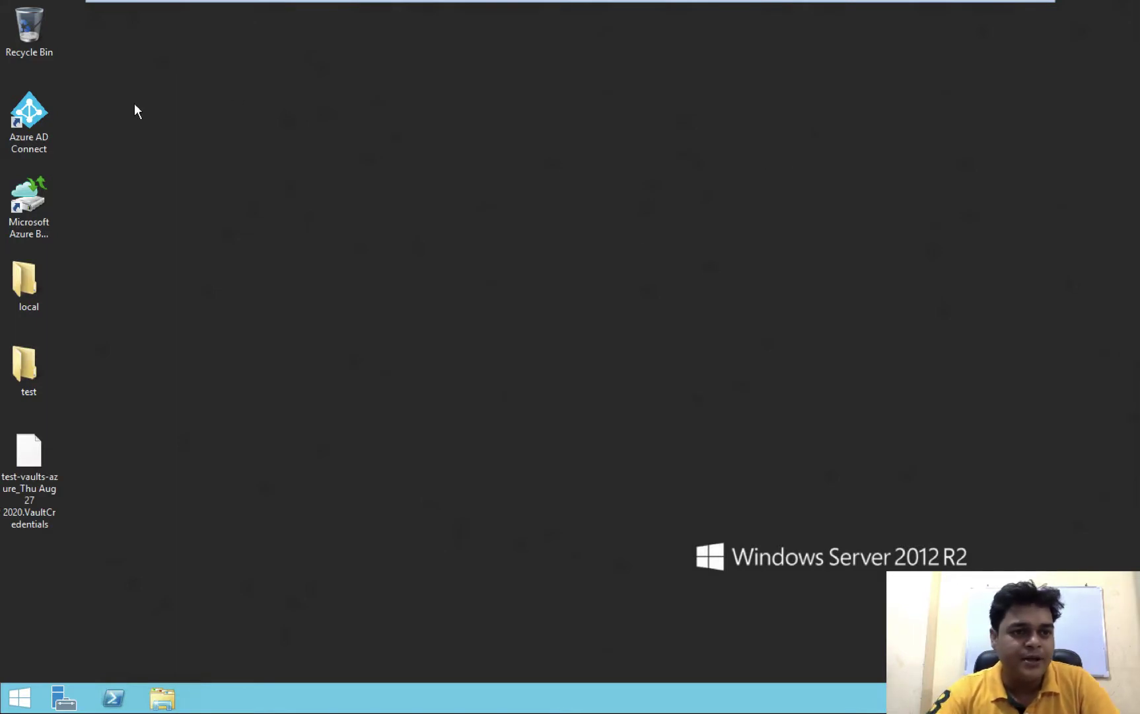
Open Azure AD Connect from its desktop icon's context menu
{"action": "right_click", "coordinate": [37, 120]}
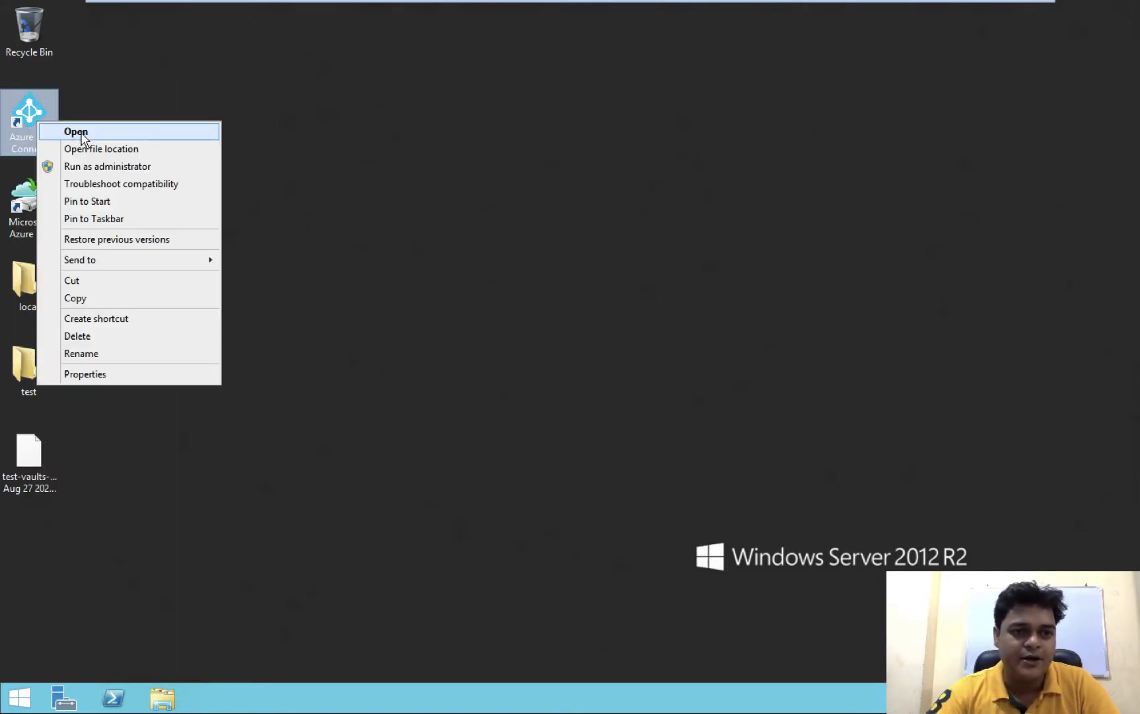
{"action": "left_click", "coordinate": [81, 131]}
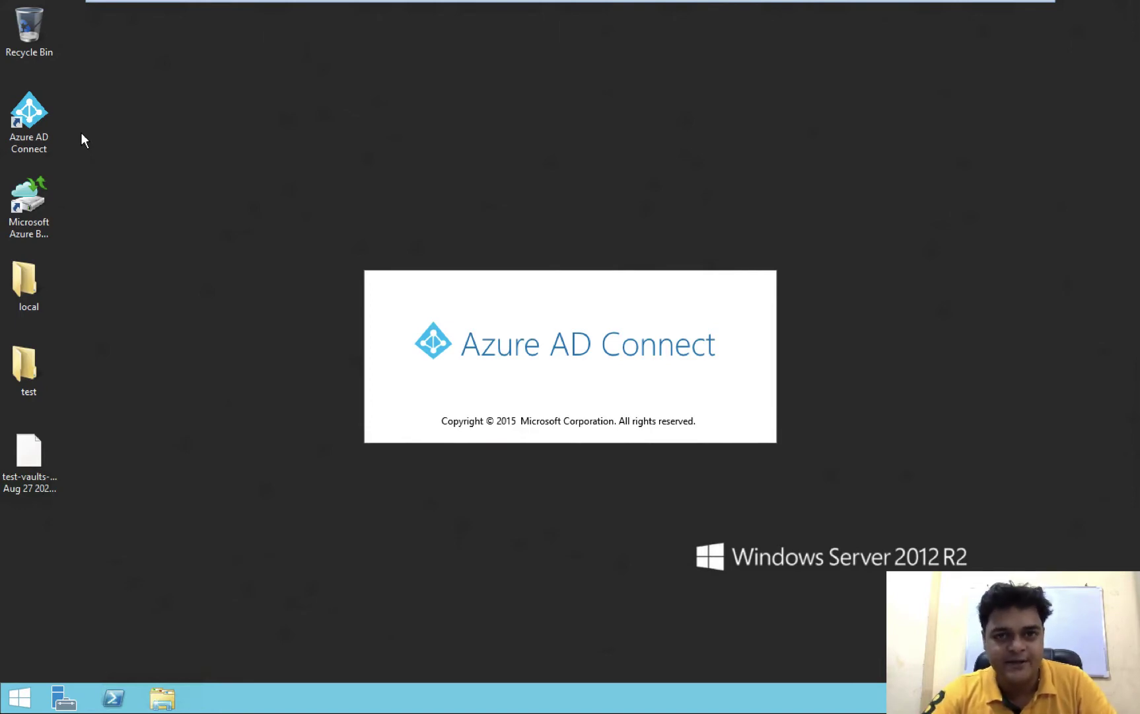
Open Azure Active Directory under Security in the portal, then return to the Azure AD Connect welcome window
{"action": "key", "text": "ctrl+Left"}
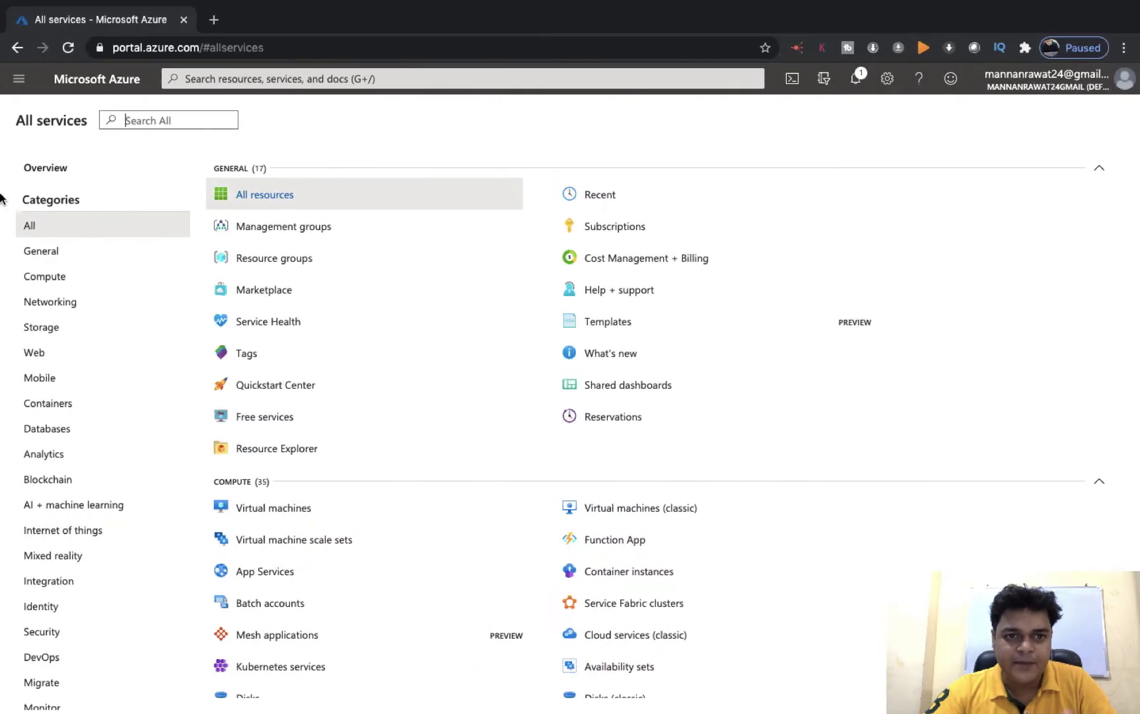
{"action": "left_click", "coordinate": [53, 633]}
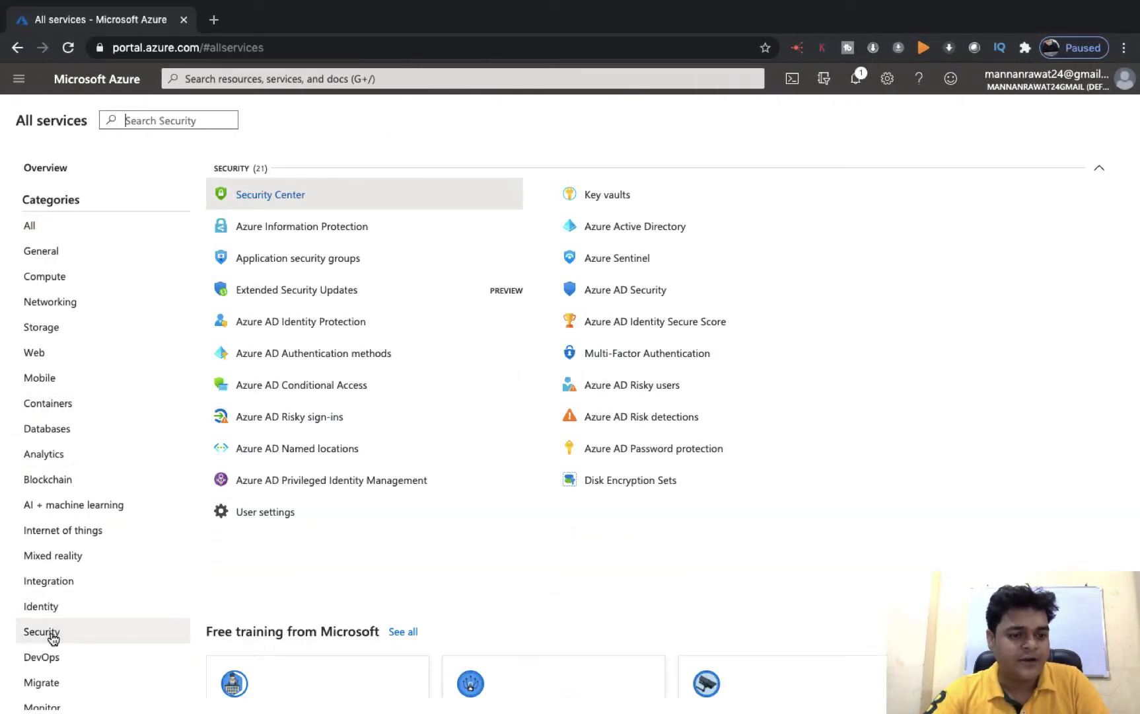
{"action": "left_click", "coordinate": [660, 227]}
{"action": "key", "text": "ctrl+Right"}
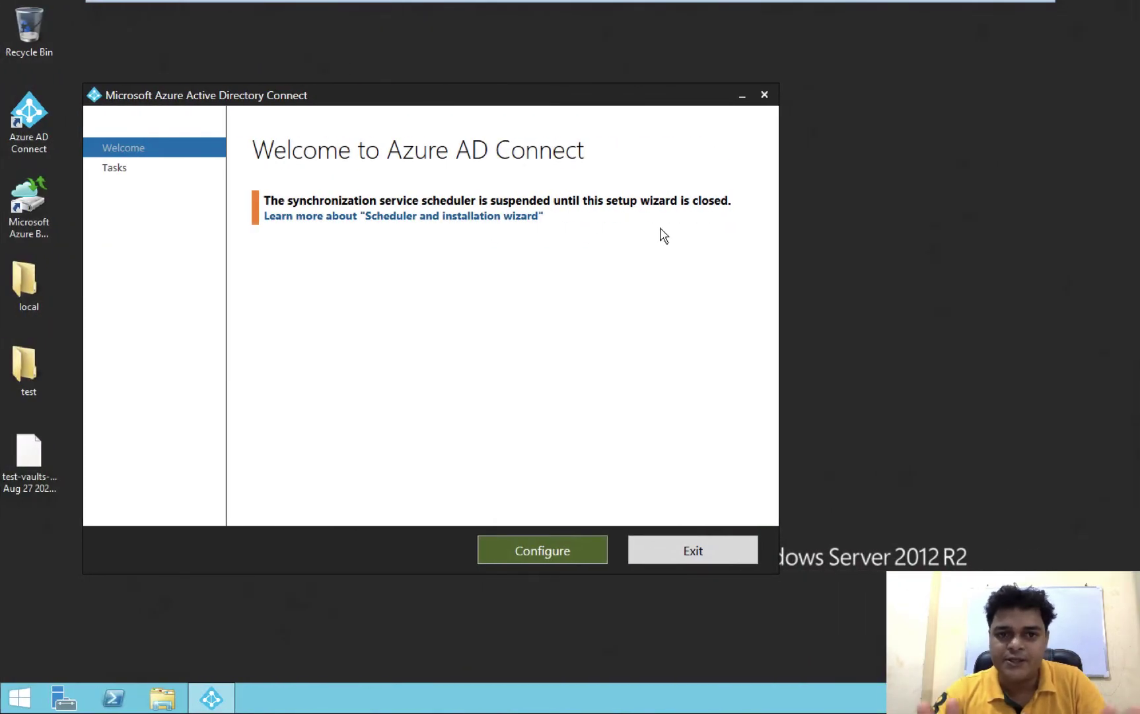
{"action": "key", "text": "ctrl+Left"}
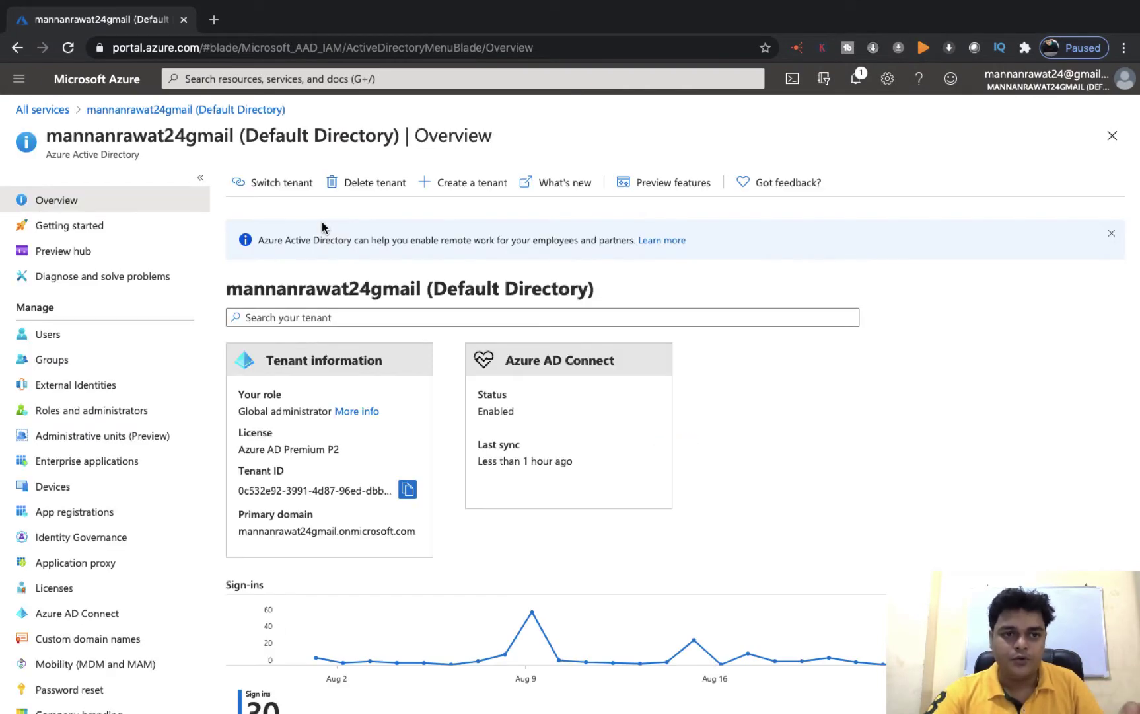
{"action": "key", "text": "ctrl+Right"}
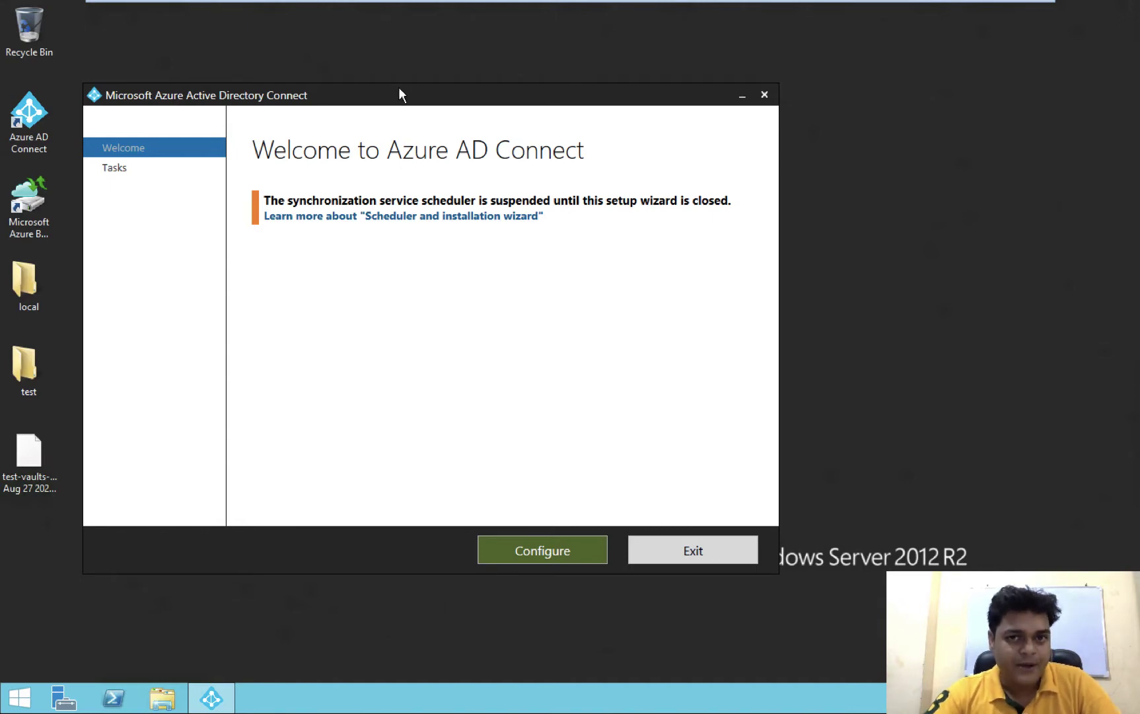
Drag the Azure AD Connect window right and continue past Welcome to Additional tasks
{"action": "left_click_drag", "start_coordinate": [399, 94], "coordinate": [568, 92]}
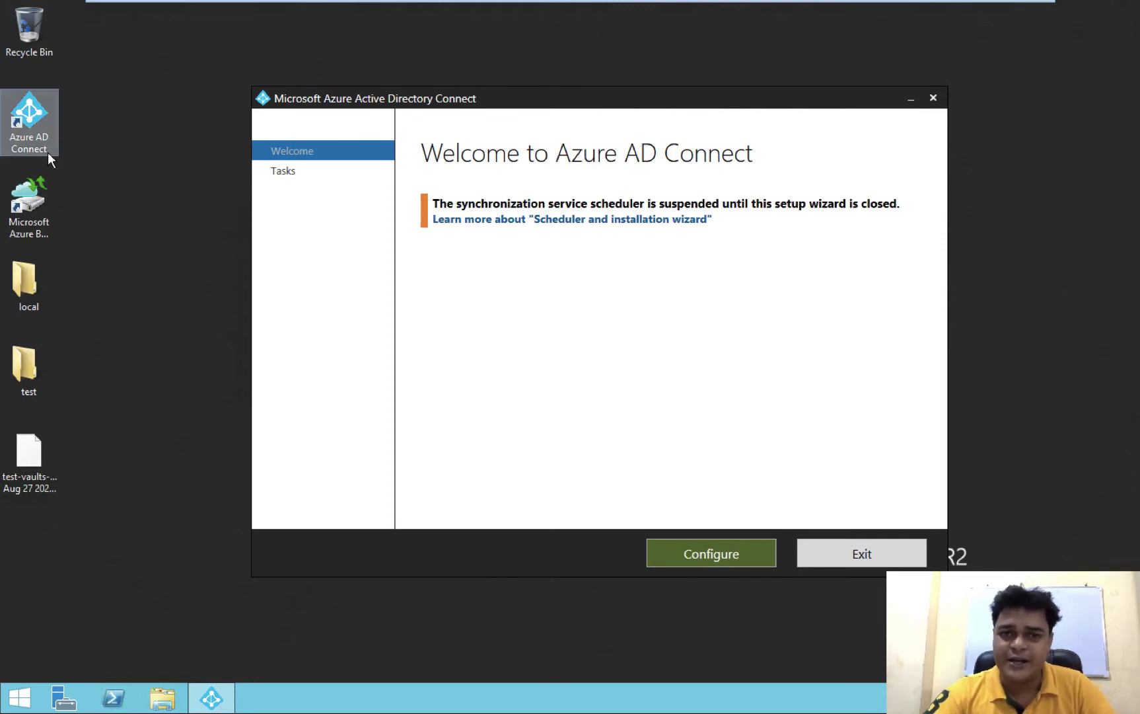
{"action": "left_click", "coordinate": [712, 555]}
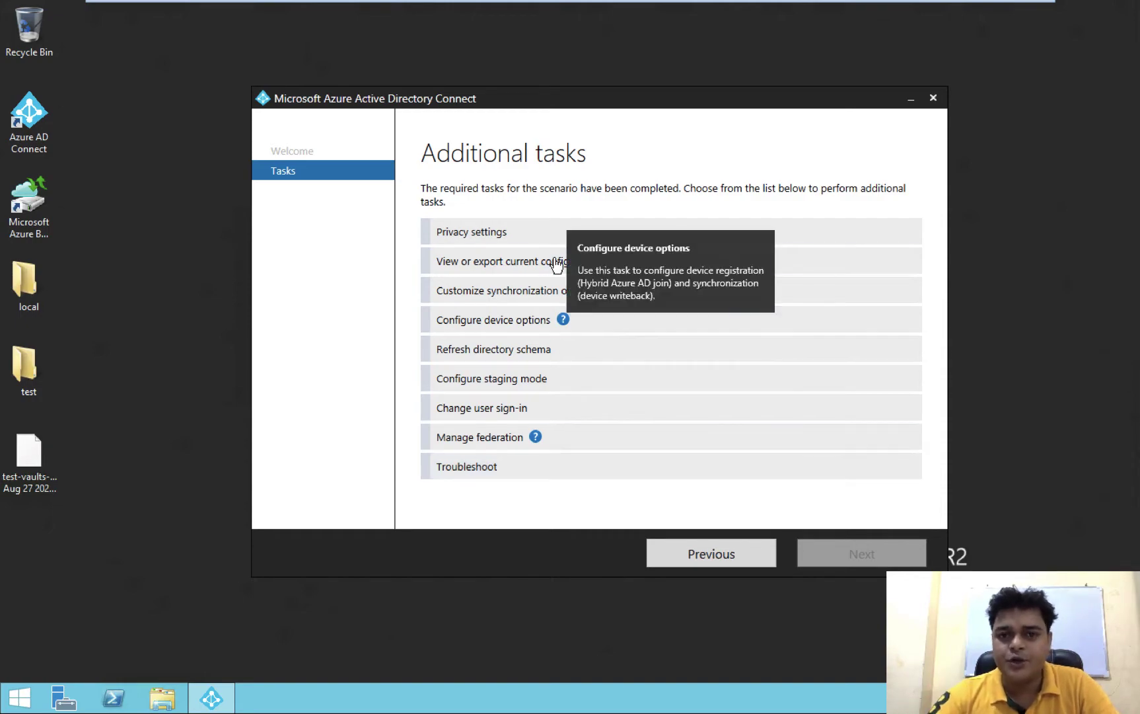
Launch Paint S by searching 'pai' in Spotlight and start a new image
{"action": "key", "text": "ctrl+Left"}
{"action": "key", "text": "ctrl+Left"}
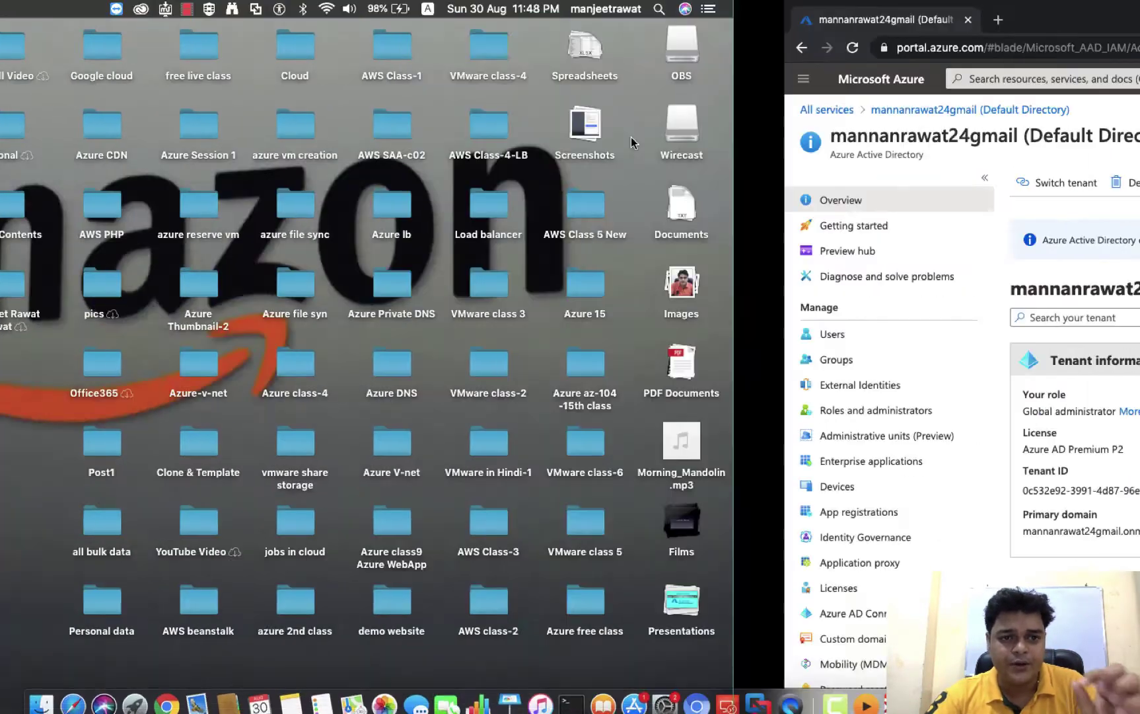
{"action": "key", "text": "super+space"}
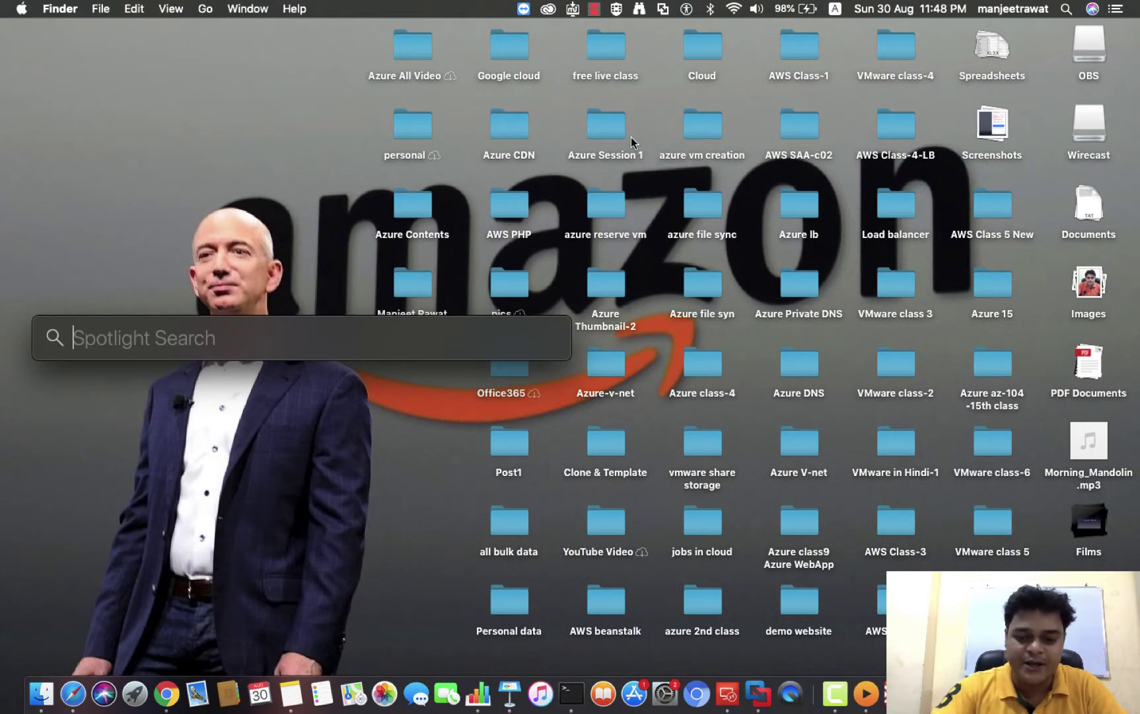
{"action": "type", "text": "pai"}
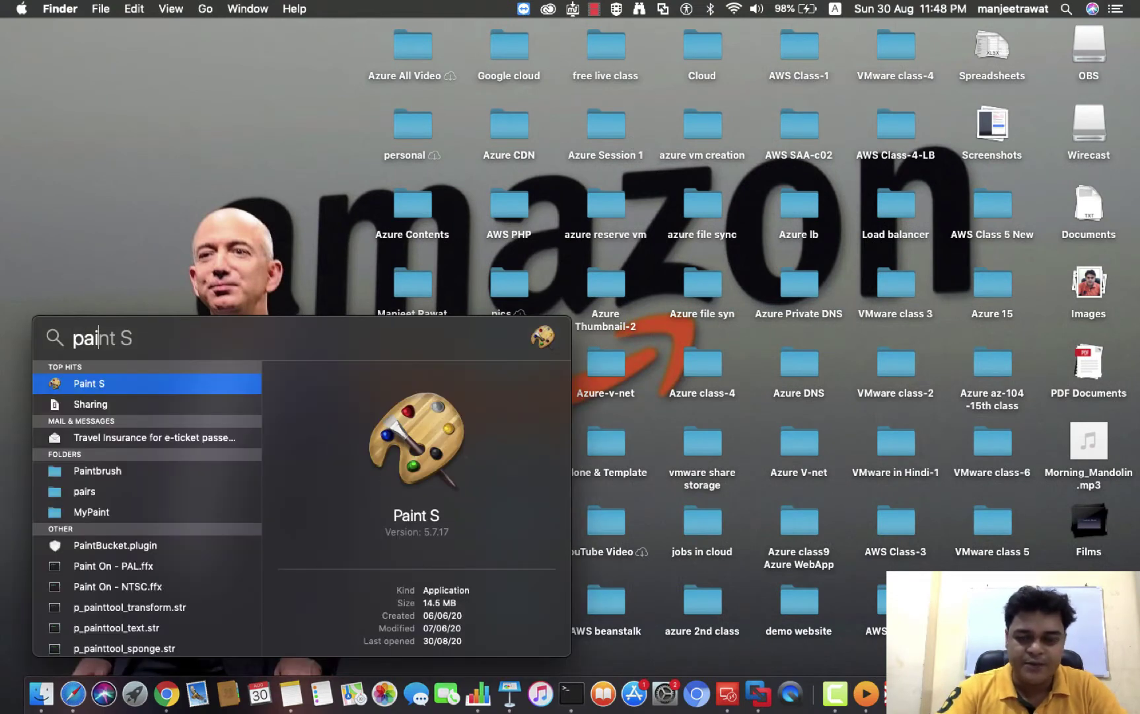
{"action": "key", "text": "Return"}
{"action": "left_click", "coordinate": [456, 415]}
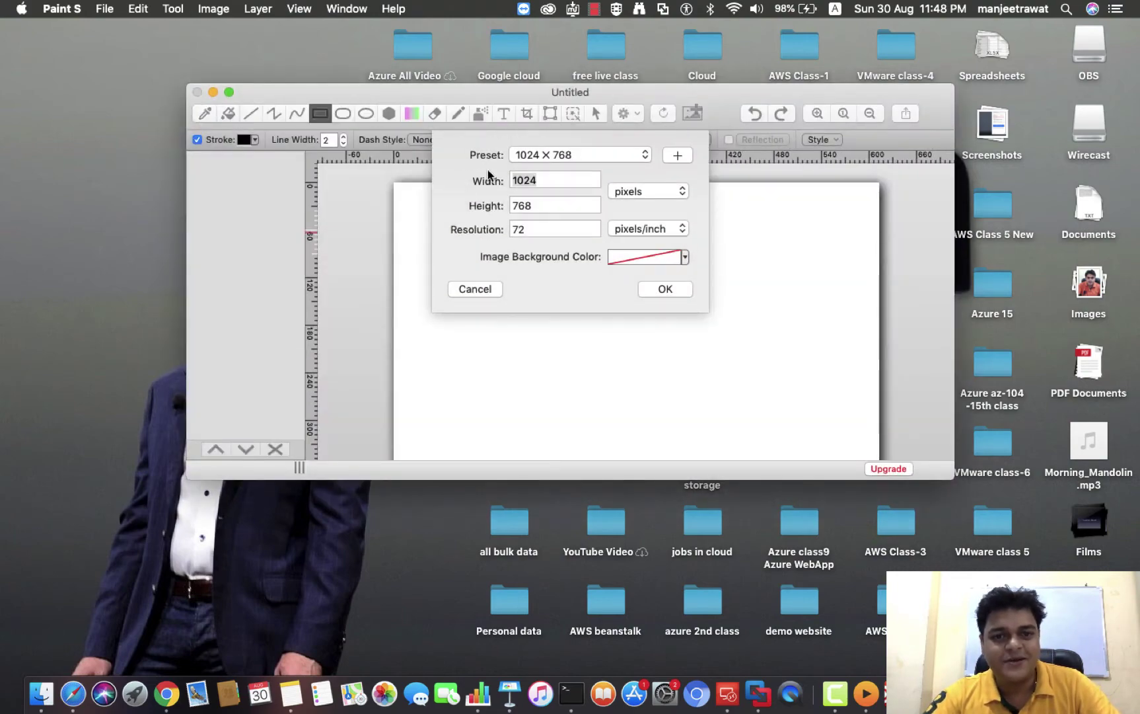
Accept the 1024 × 768 canvas size and make the document full screen
{"action": "left_click", "coordinate": [665, 288]}
{"action": "left_click", "coordinate": [229, 92]}
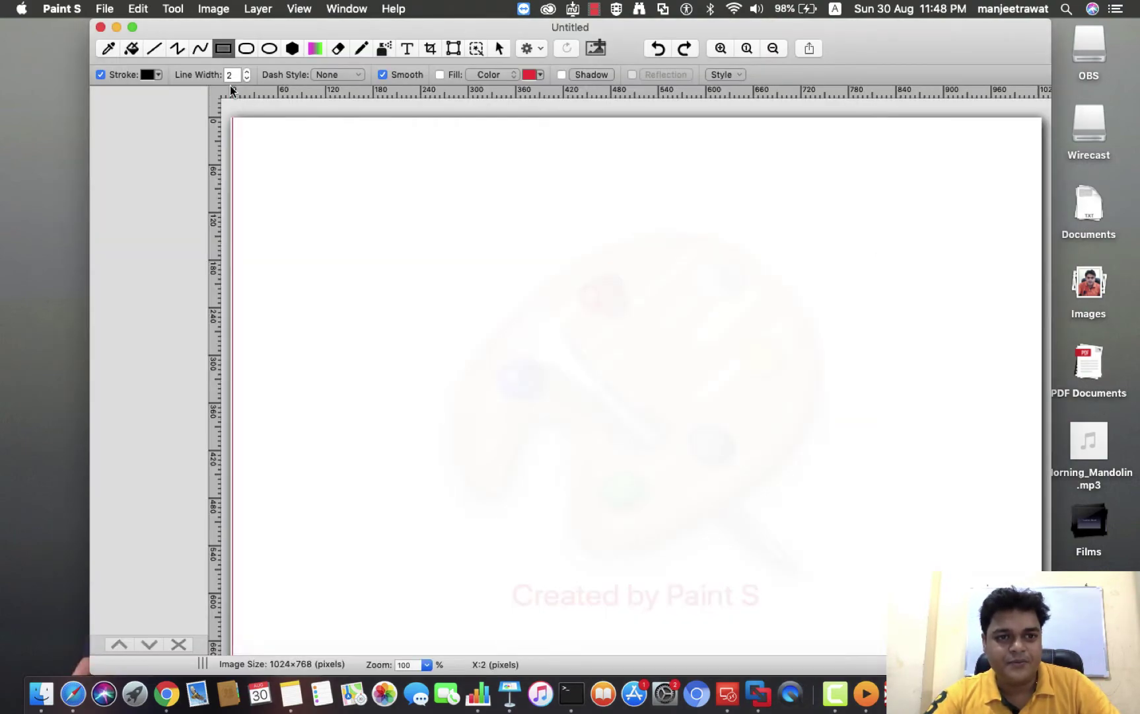
{"action": "left_click", "coordinate": [132, 27]}
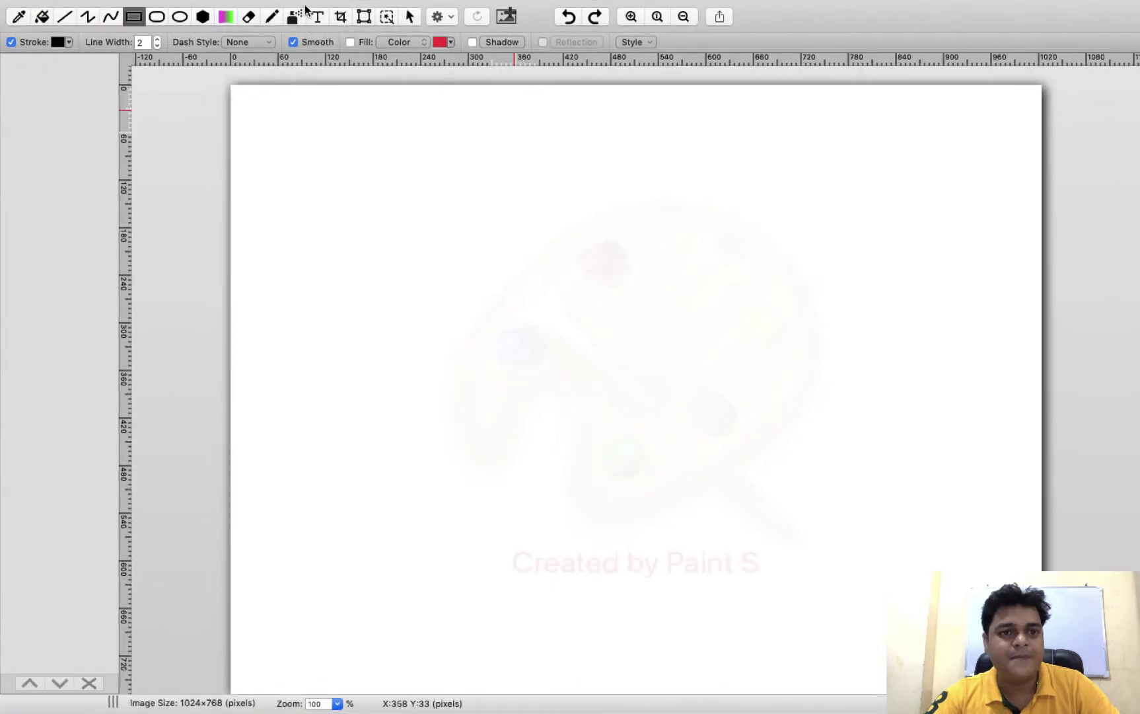
Add the 48 pt title 'Azure AD Conncet' at the top, then draw a second text box below
{"action": "left_click", "coordinate": [317, 17]}
{"action": "left_click_drag", "start_coordinate": [454, 127], "coordinate": [875, 209]}
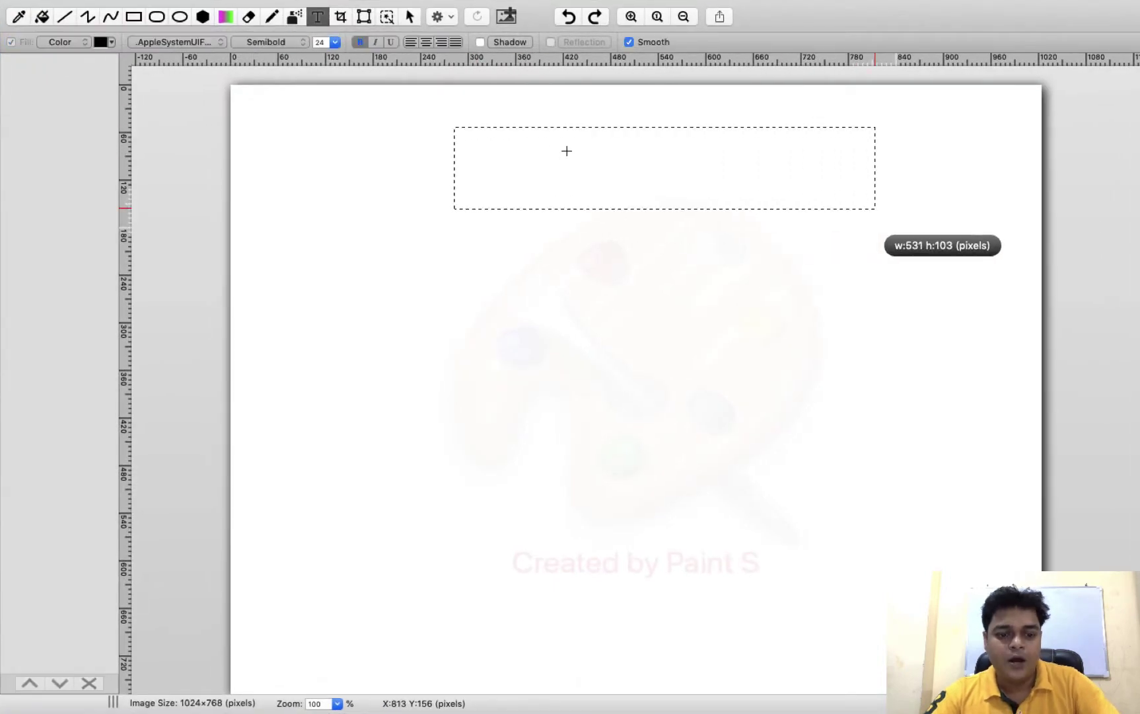
{"action": "left_click", "coordinate": [566, 151]}
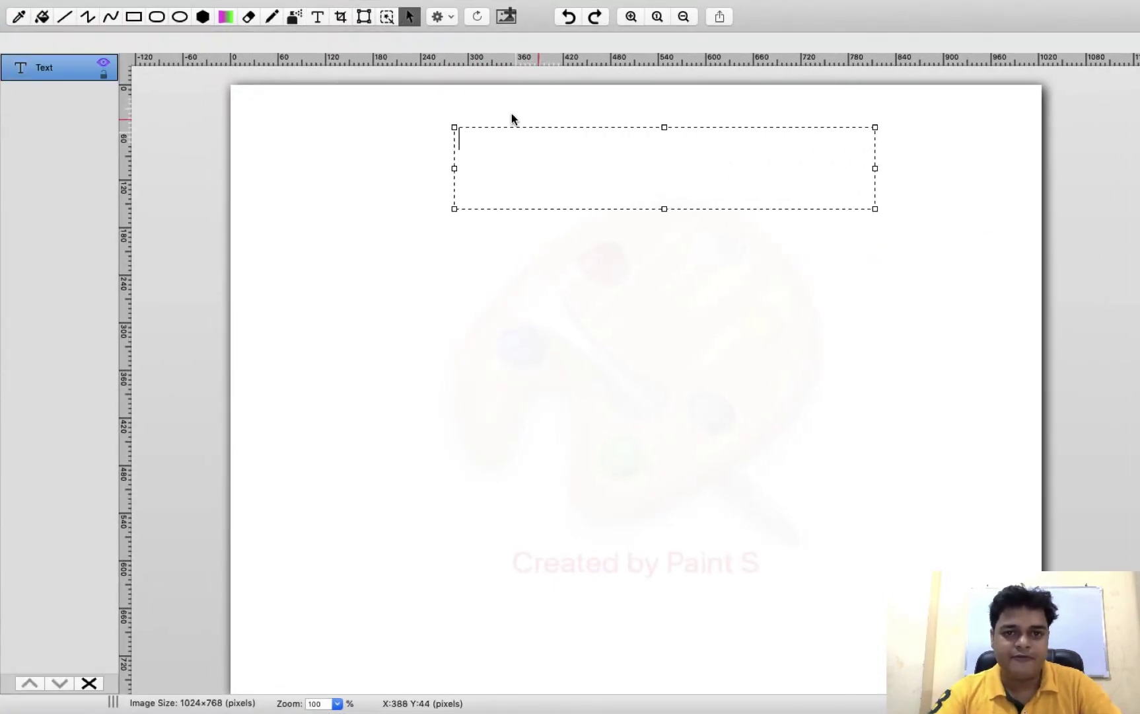
{"action": "type", "text": "Azure "}
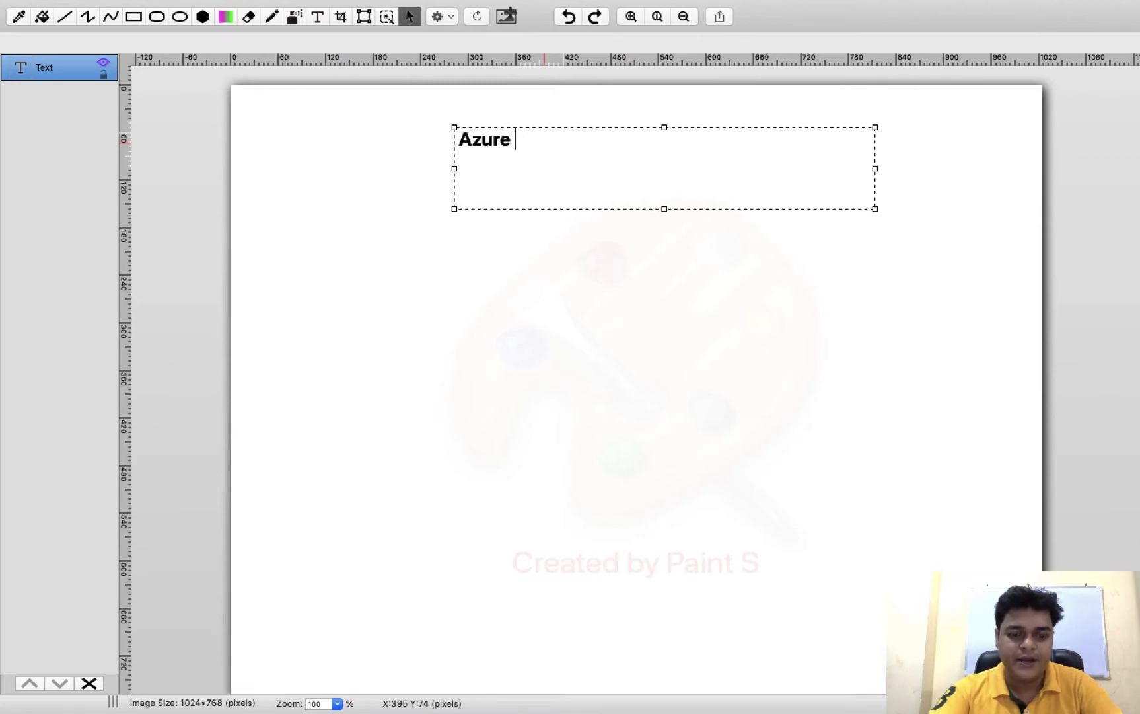
{"action": "type", "text": "AD Conncet"}
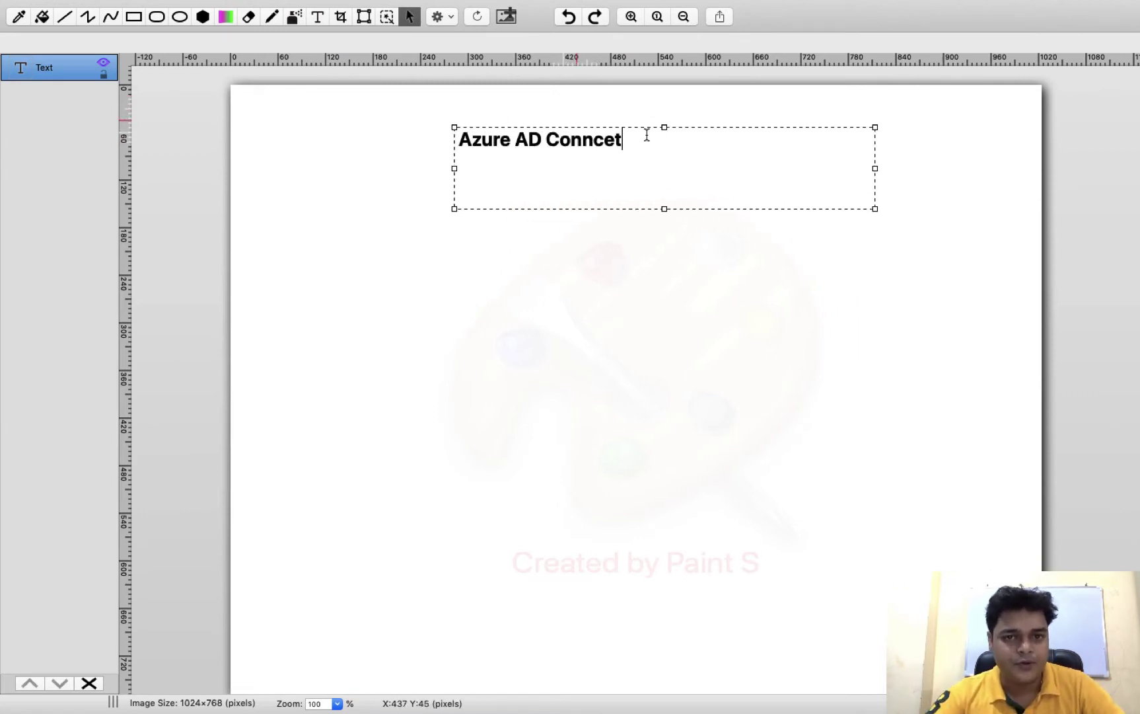
{"action": "left_click_drag", "start_coordinate": [647, 132], "coordinate": [201, 114]}
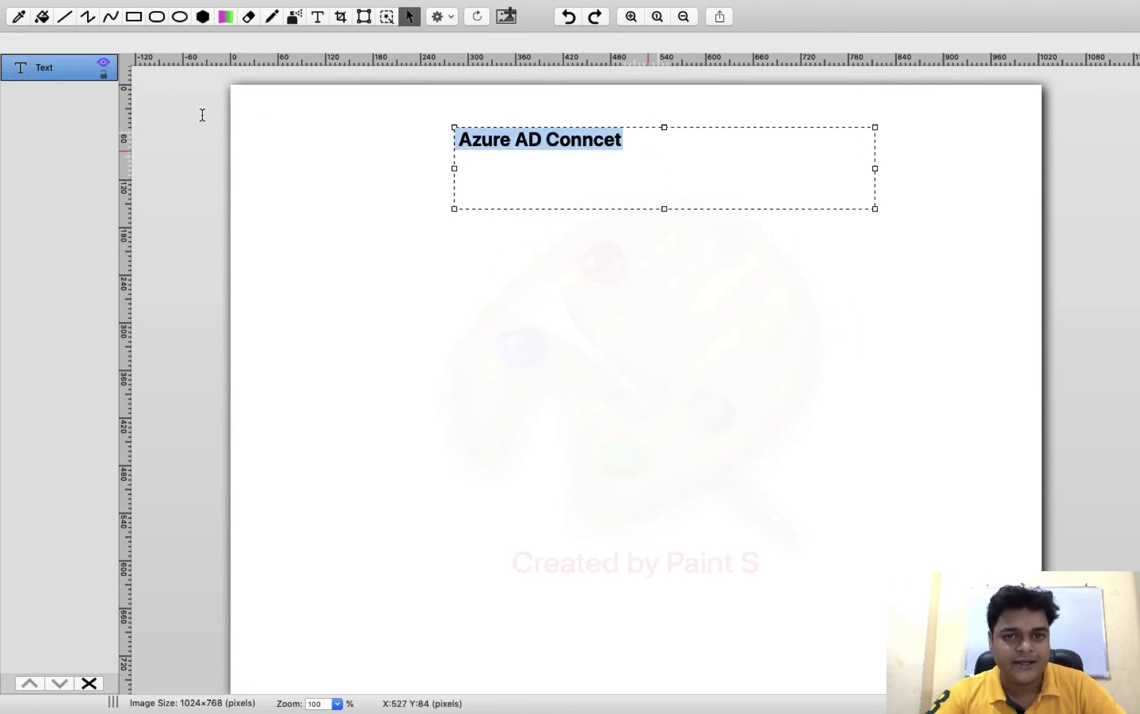
{"action": "mouse_move", "coordinate": [153, 3]}
{"action": "left_click", "coordinate": [203, 73]}
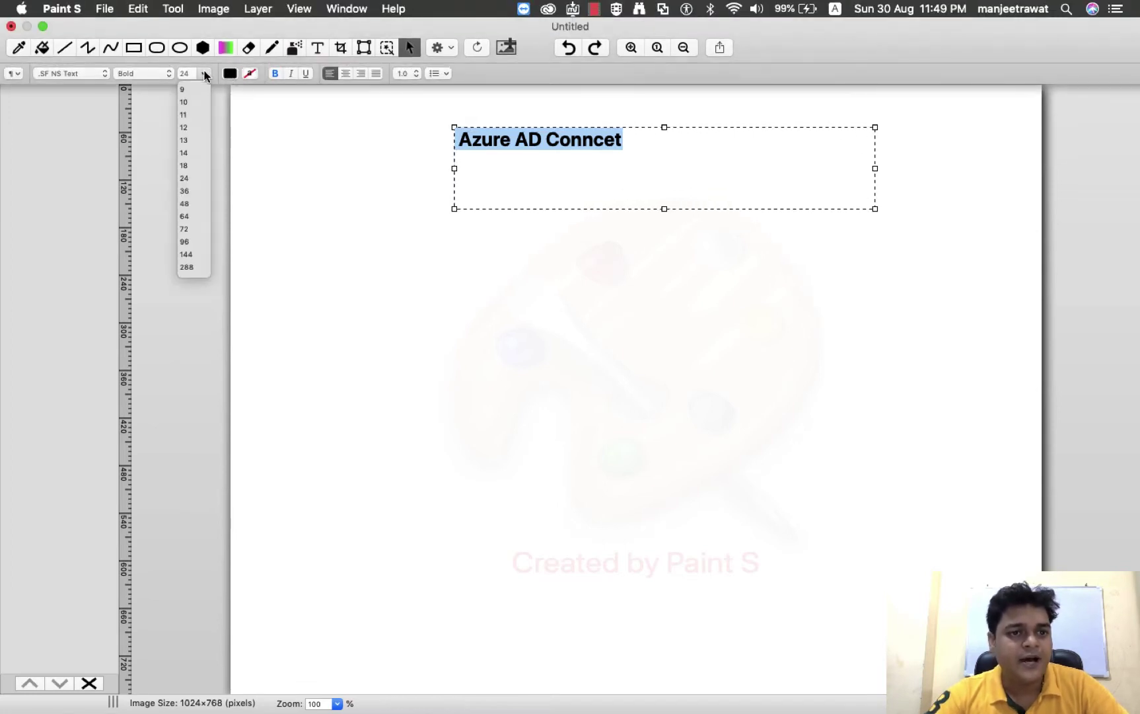
{"action": "left_click", "coordinate": [192, 208]}
{"action": "left_click", "coordinate": [474, 255]}
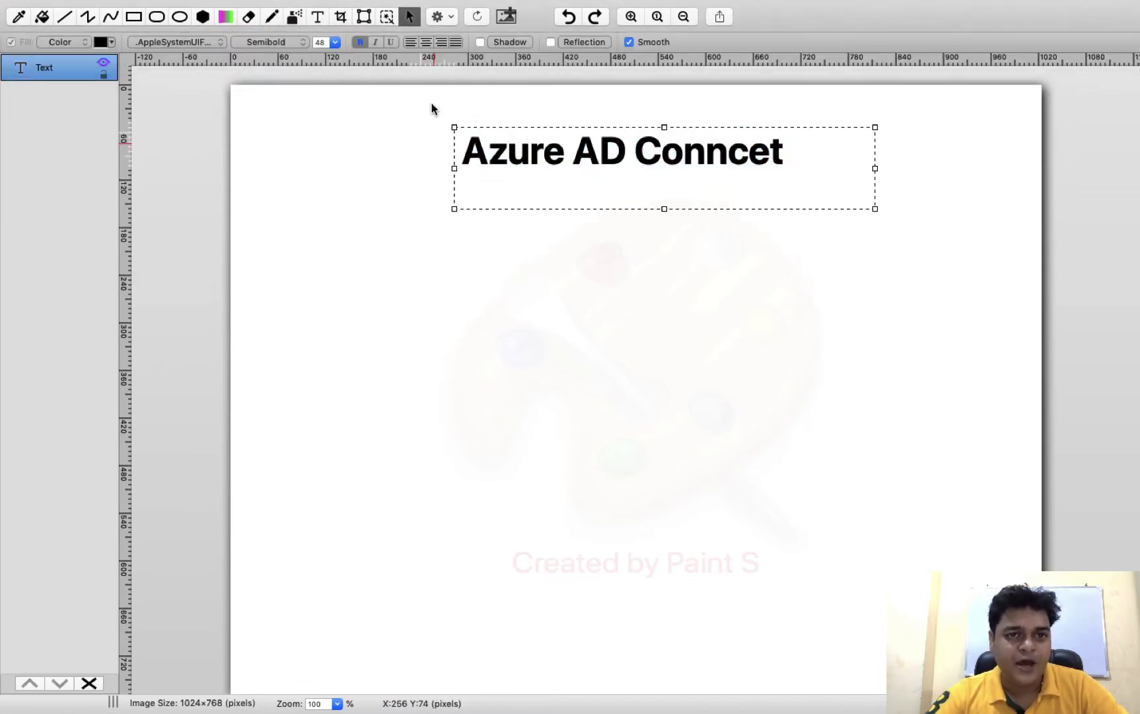
{"action": "left_click", "coordinate": [318, 18]}
{"action": "left_click_drag", "start_coordinate": [294, 225], "coordinate": [826, 710]}
Type the list '1- Password Hash Sync', '2-Password Writeback', '3-Sync custom users' in the new box
{"action": "left_click", "coordinate": [405, 10]}
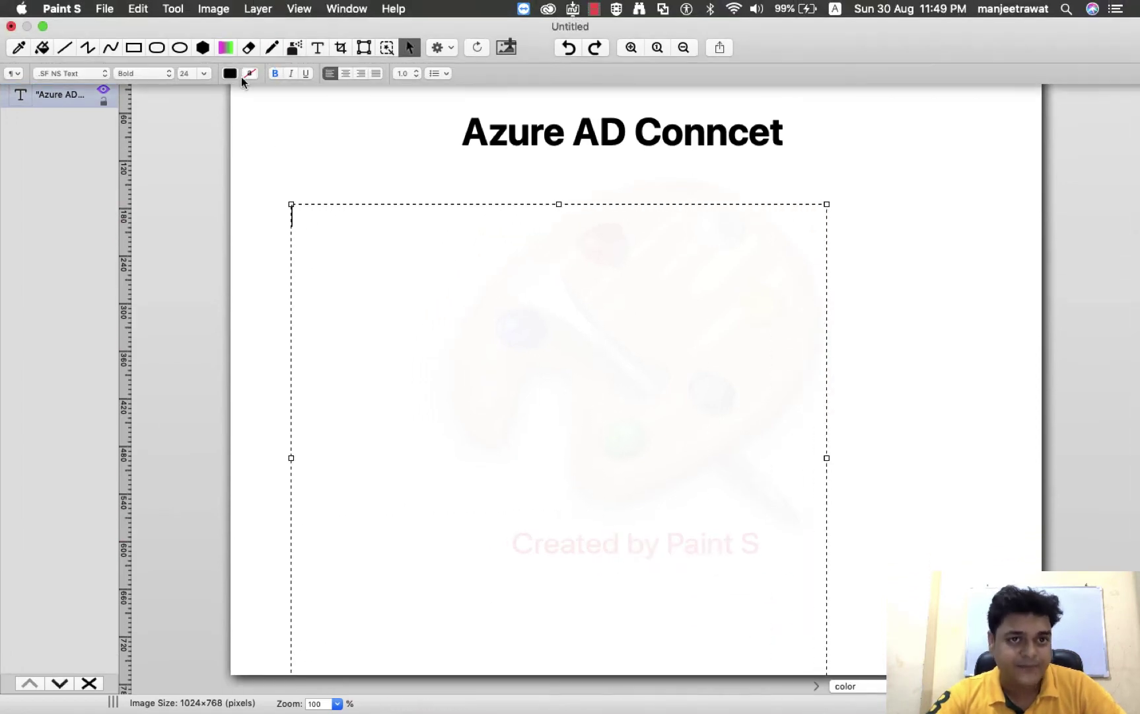
{"action": "left_click", "coordinate": [354, 255]}
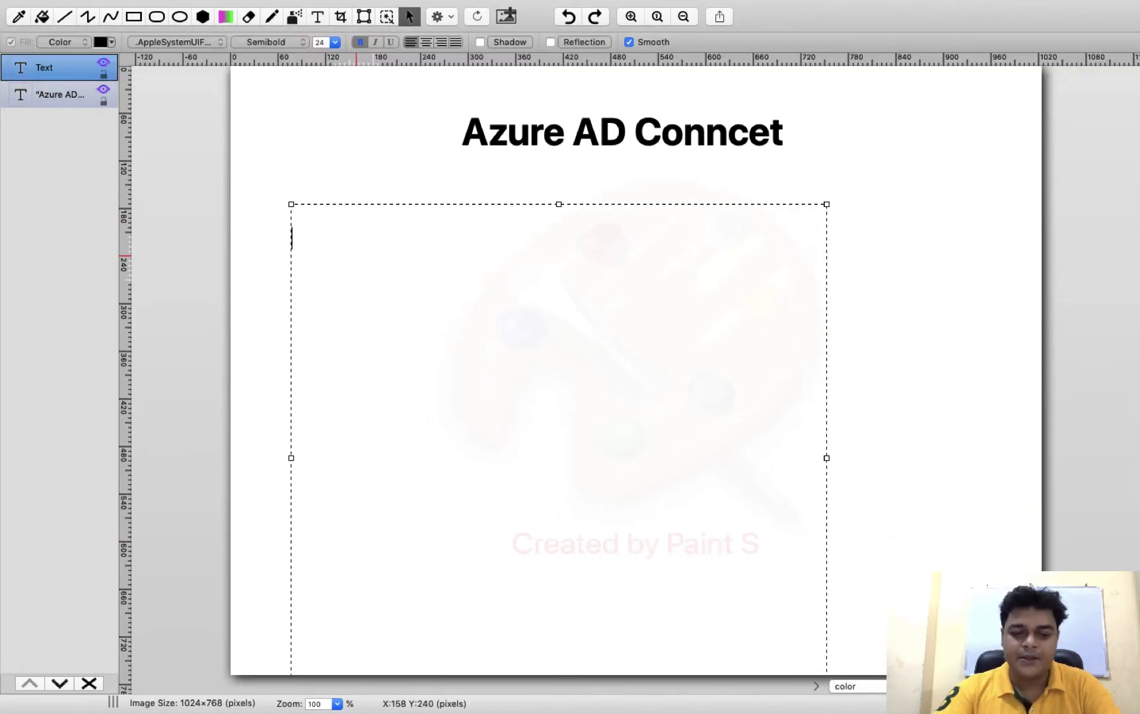
{"action": "type", "text": "1- Pa"}
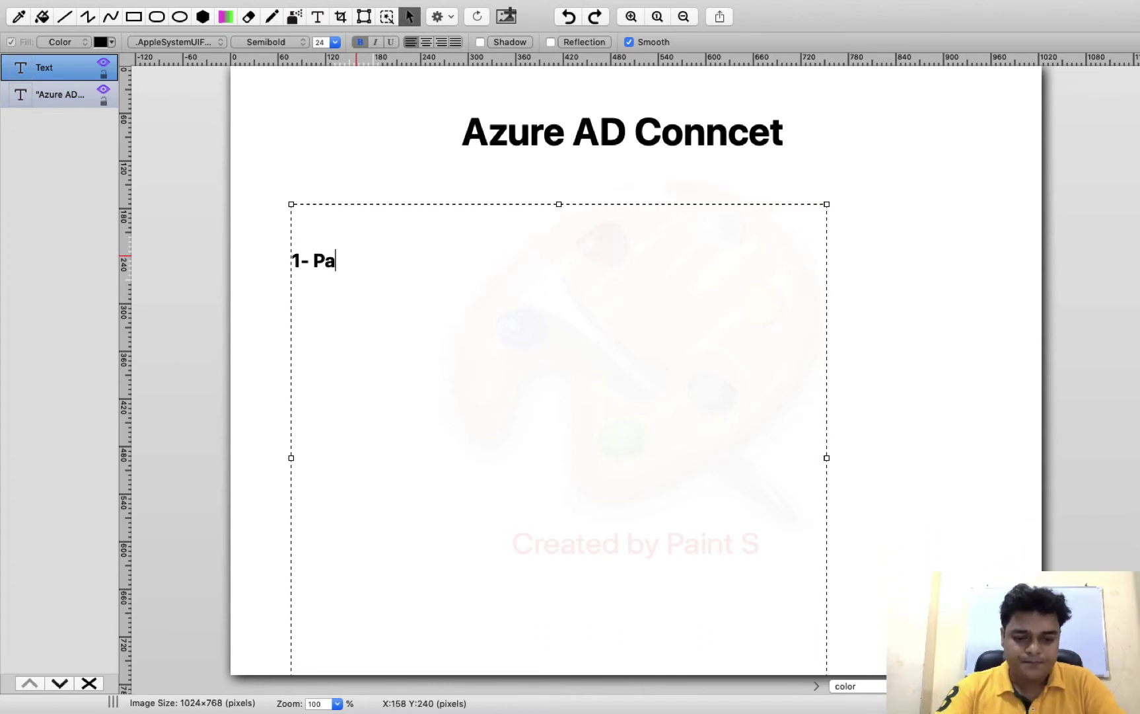
{"action": "type", "text": "ssword "}
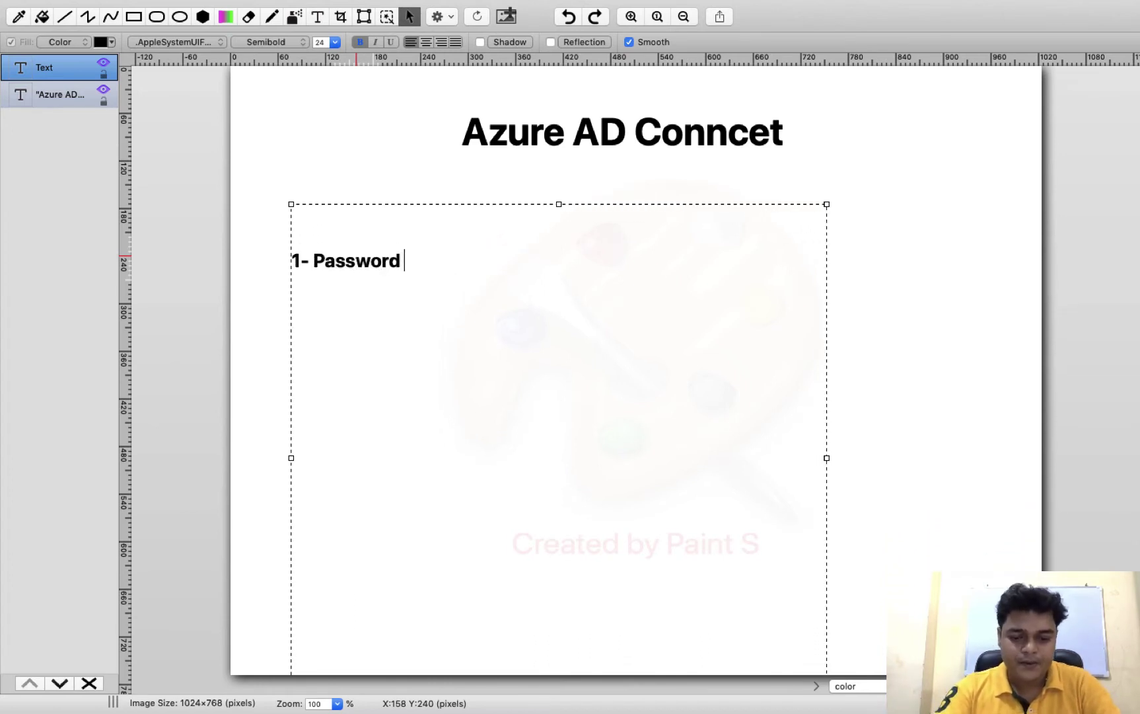
{"action": "type", "text": "Hash Sync"}
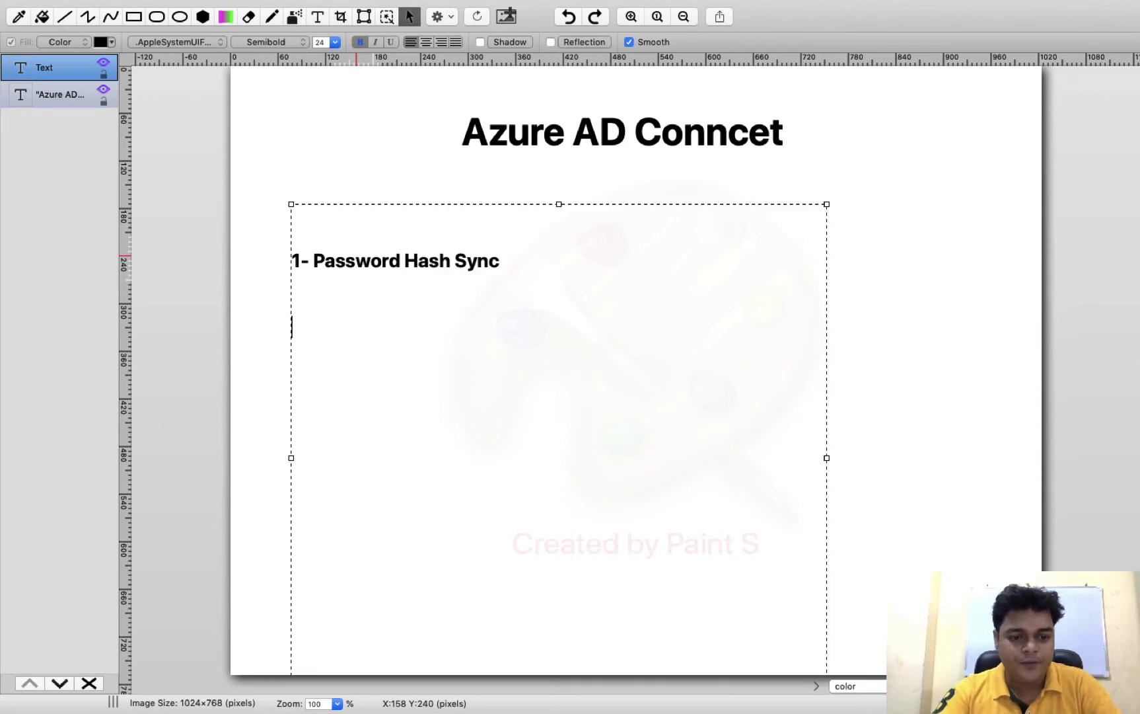
{"action": "type", "text": "2-Pas"}
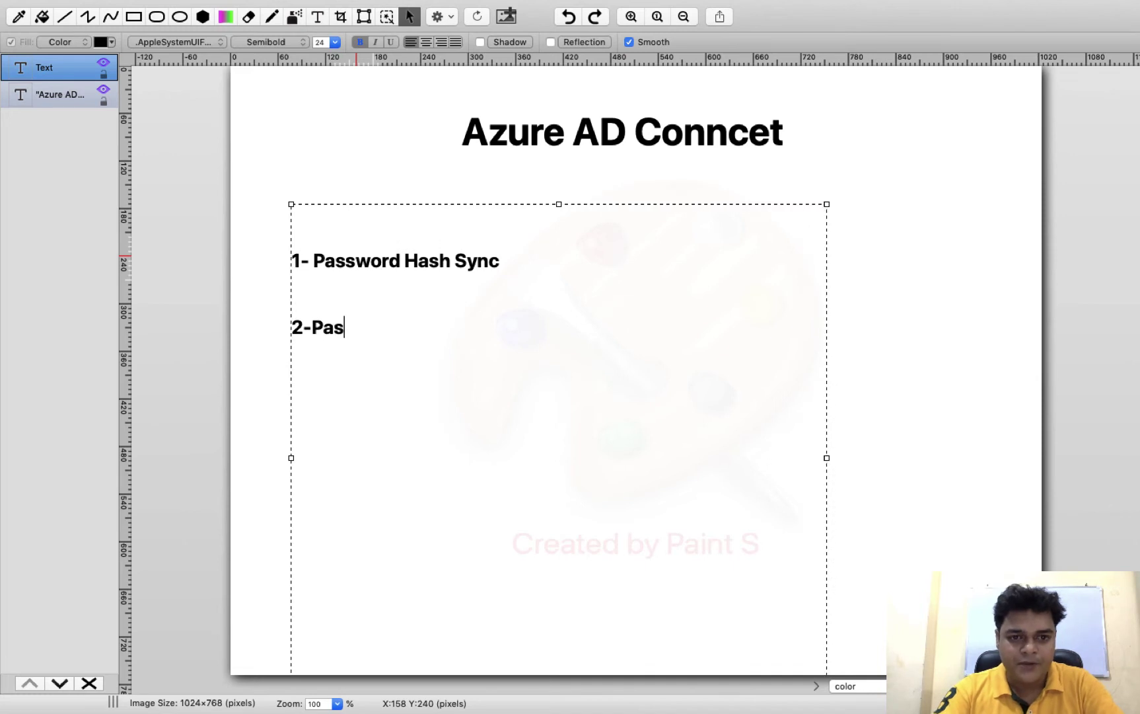
{"action": "type", "text": "sword "}
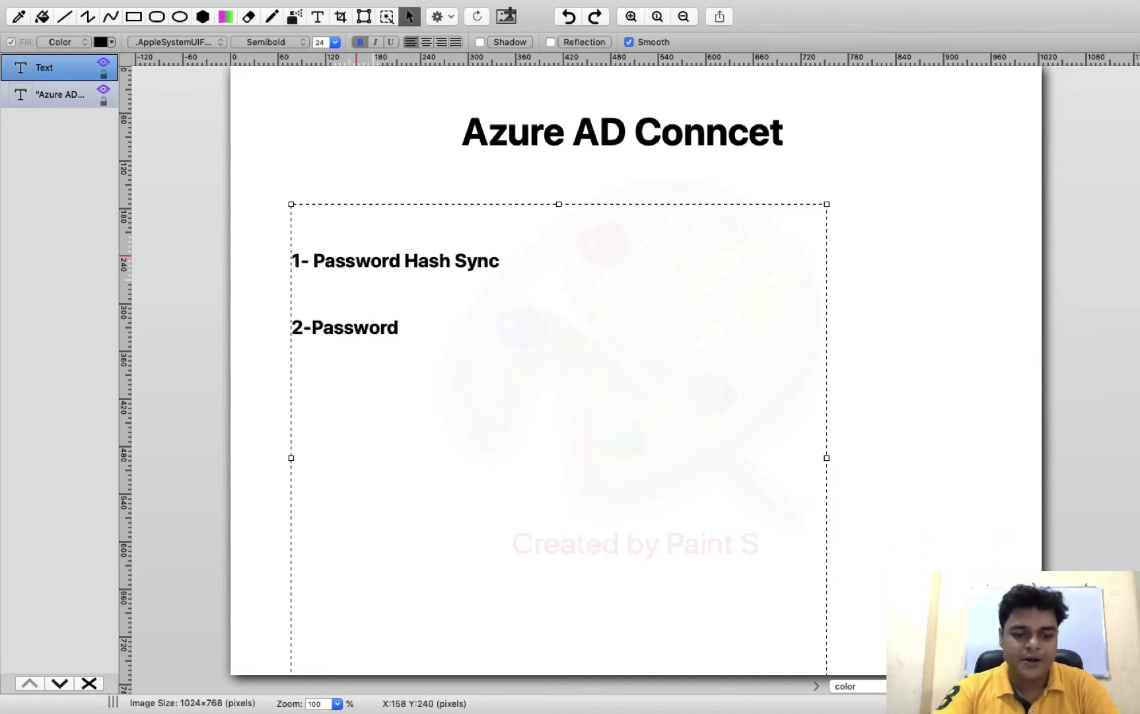
{"action": "type", "text": "EW"}
{"action": "key", "text": "BackSpace"}
{"action": "key", "text": "BackSpace"}
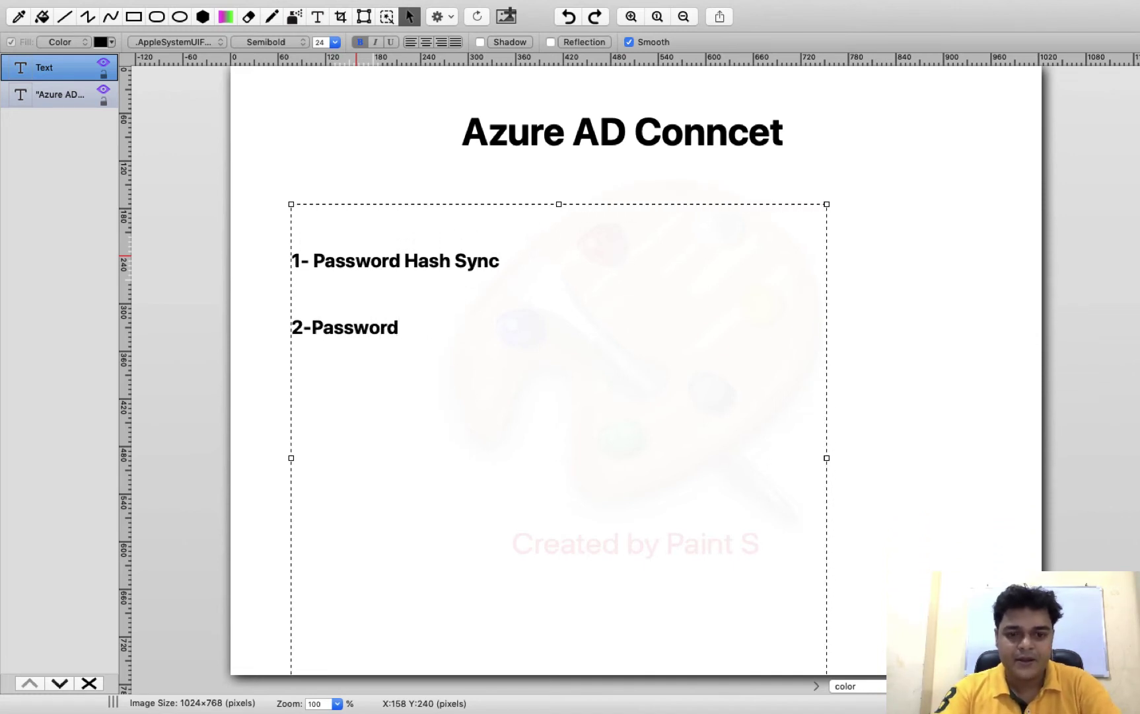
{"action": "type", "text": "Writ"}
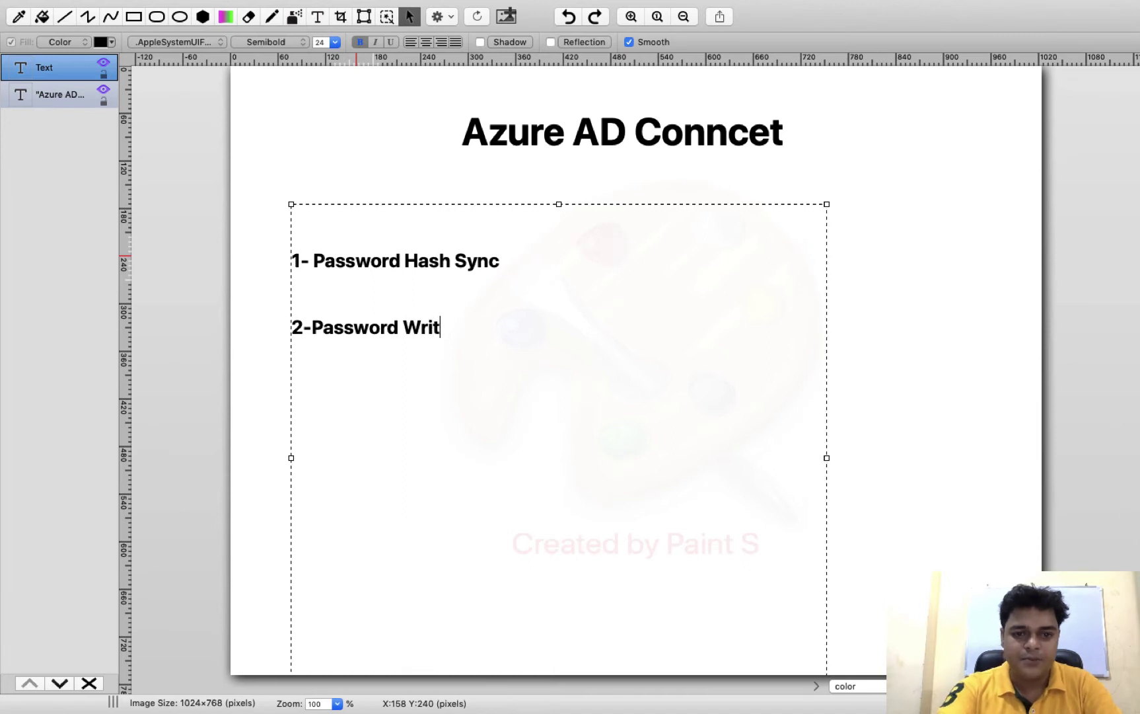
{"action": "type", "text": "e back"}
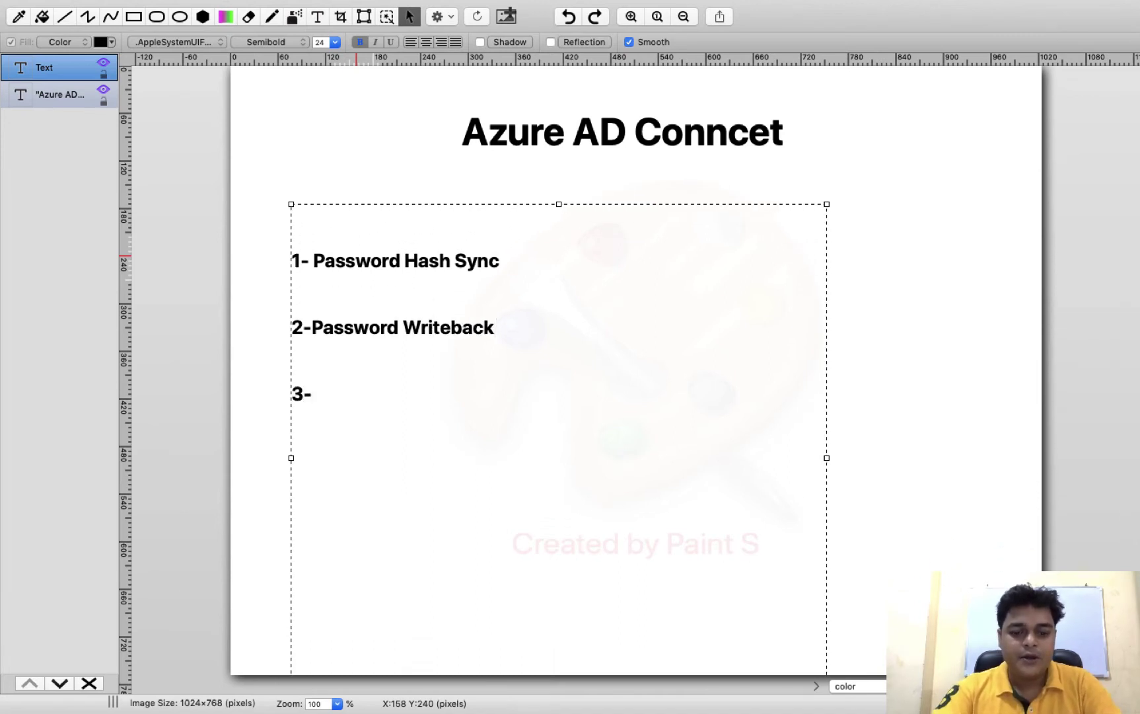
{"action": "type", "text": "nc "}
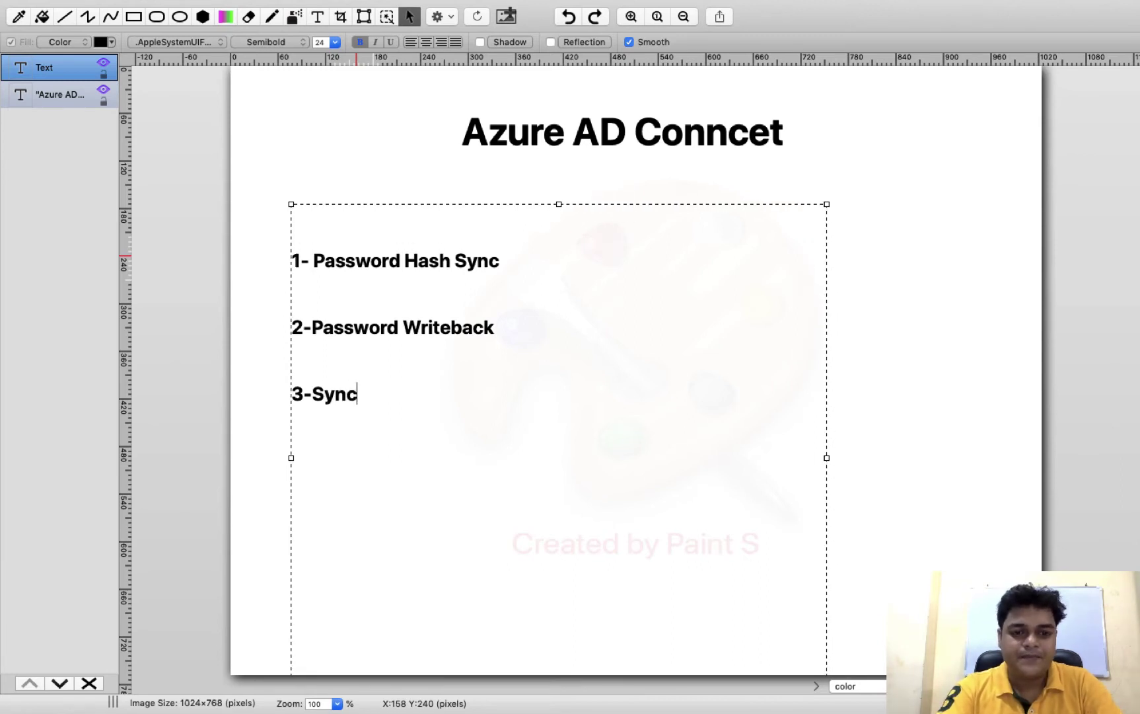
{"action": "type", "text": "custom"}
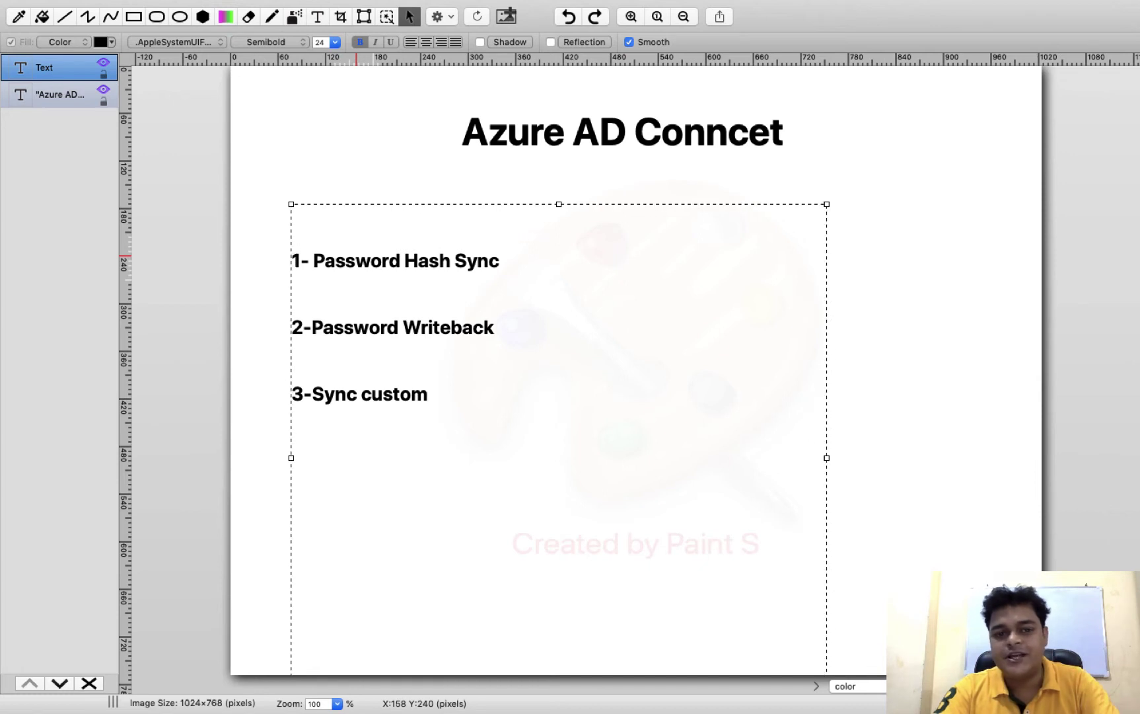
{"action": "type", "text": " users"}
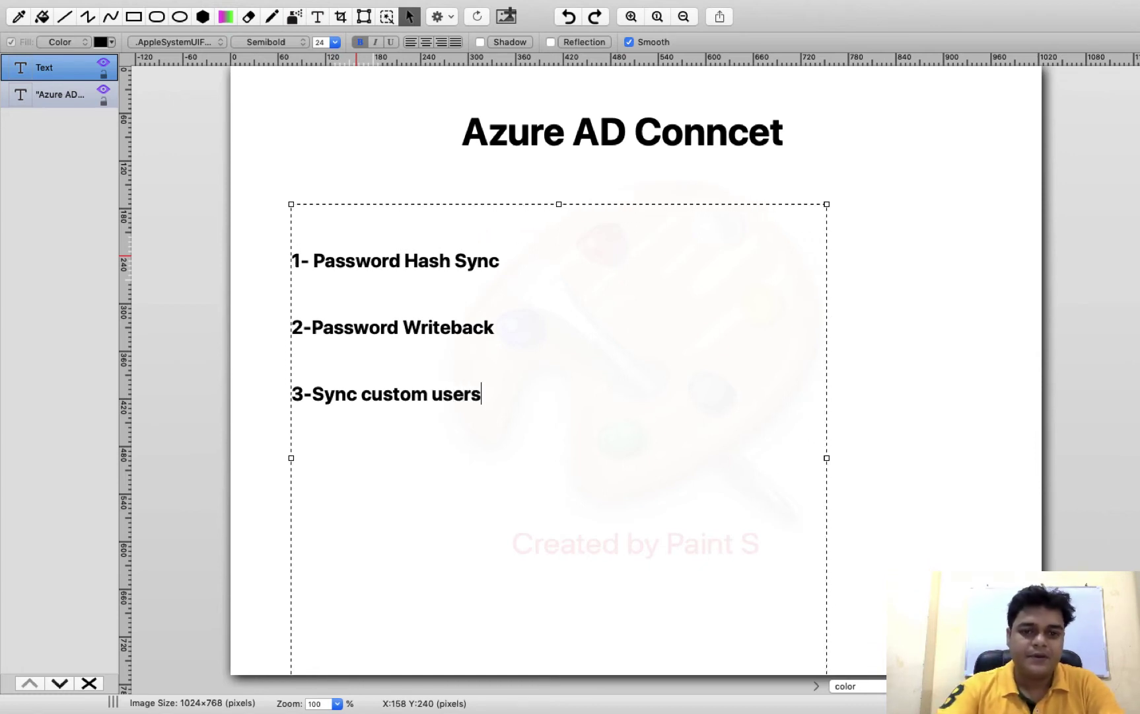
Recolour all three list items dark purple, commit the text, and switch to the remote server
{"action": "left_click_drag", "start_coordinate": [522, 425], "coordinate": [255, 230]}
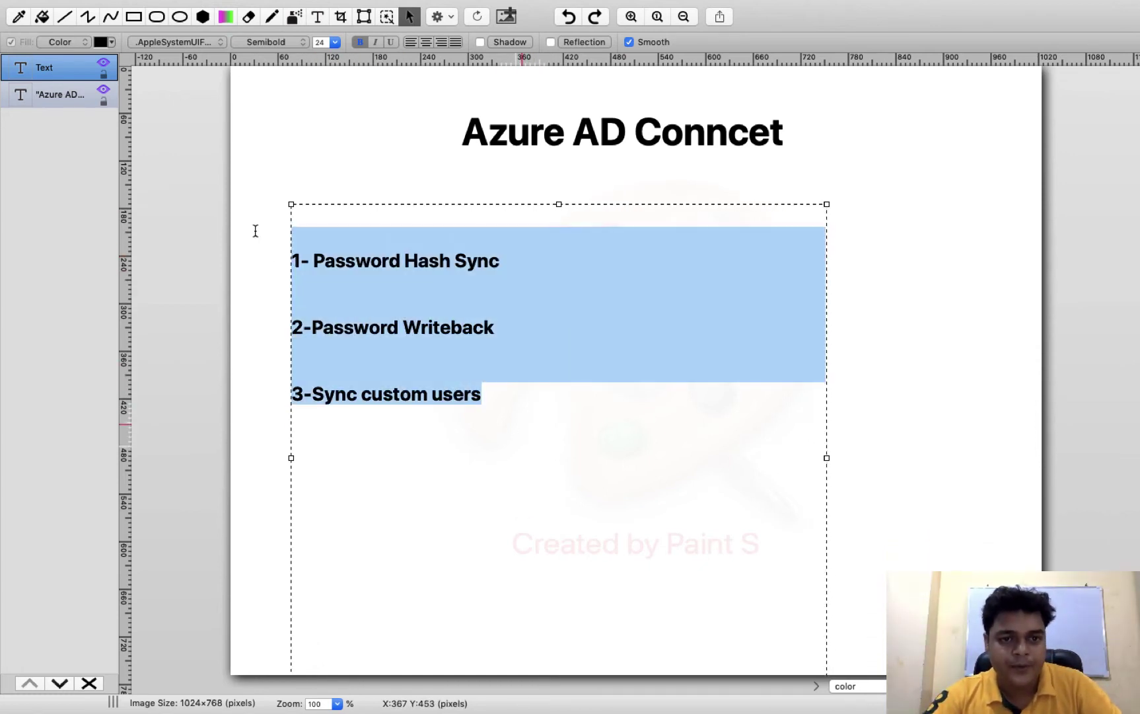
{"action": "mouse_move", "coordinate": [225, 3]}
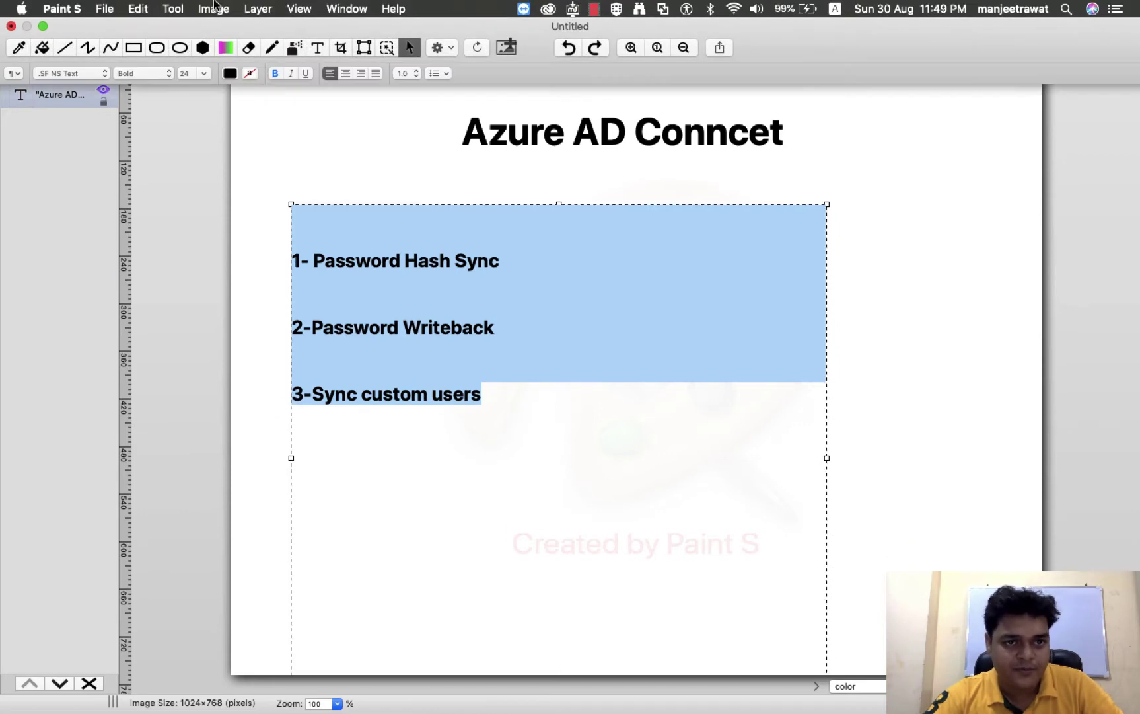
{"action": "left_click", "coordinate": [229, 74]}
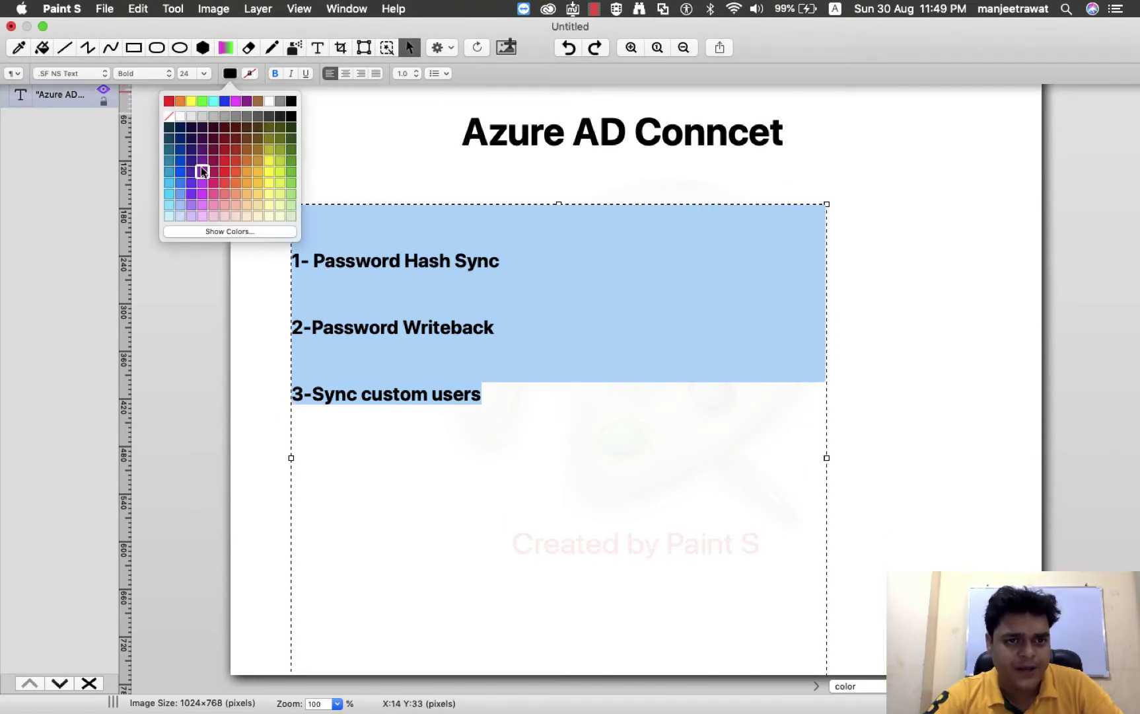
{"action": "left_click", "coordinate": [191, 161]}
{"action": "left_click", "coordinate": [970, 209]}
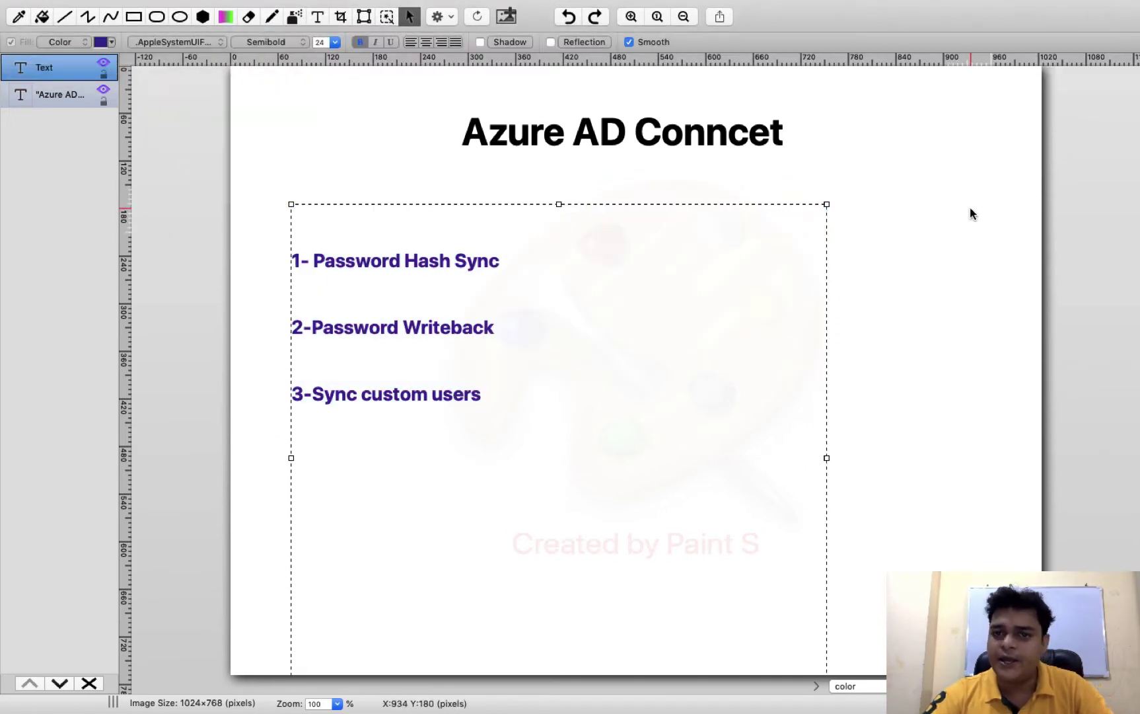
{"action": "left_click", "coordinate": [970, 209]}
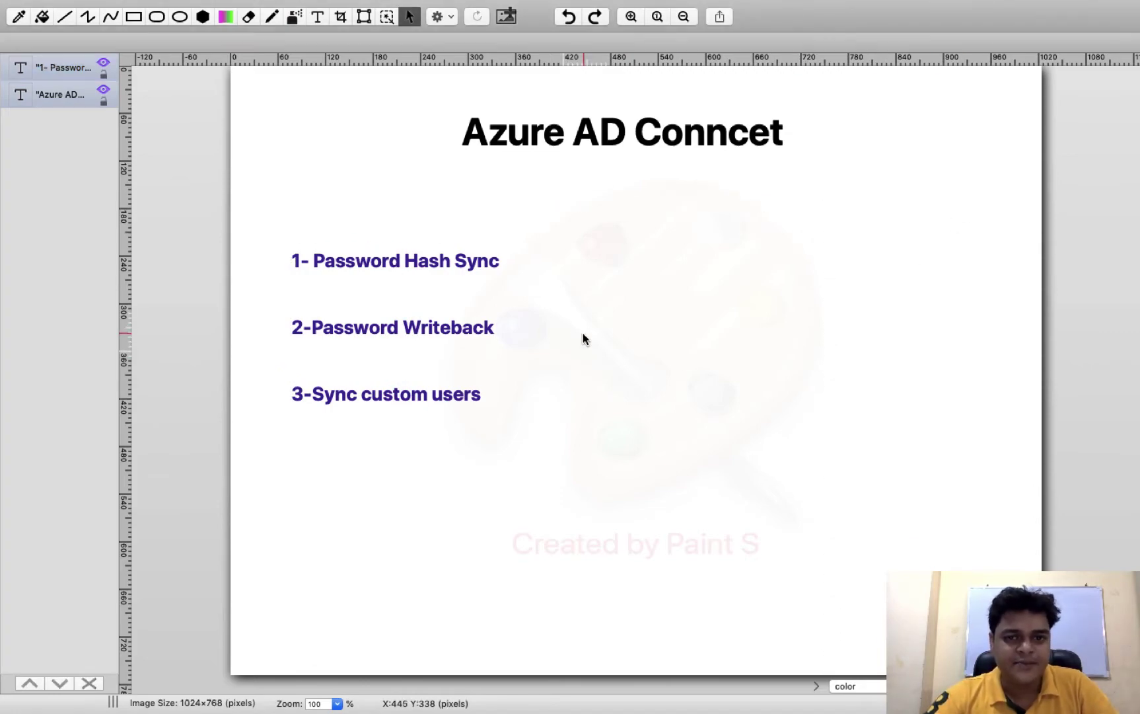
{"action": "key", "text": "ctrl+Right"}
{"action": "key", "text": "ctrl+Right"}
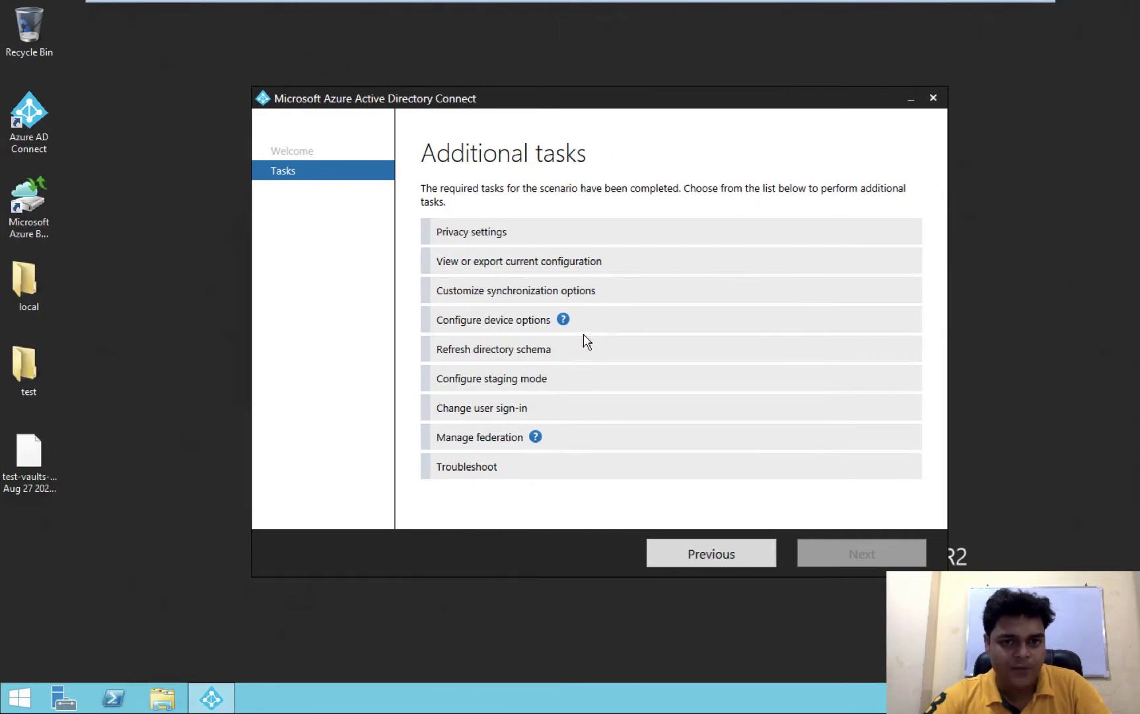
Choose Customize synchronization options, advance to the Connect to Azure AD page, then switch to the portal
{"action": "left_click", "coordinate": [474, 297]}
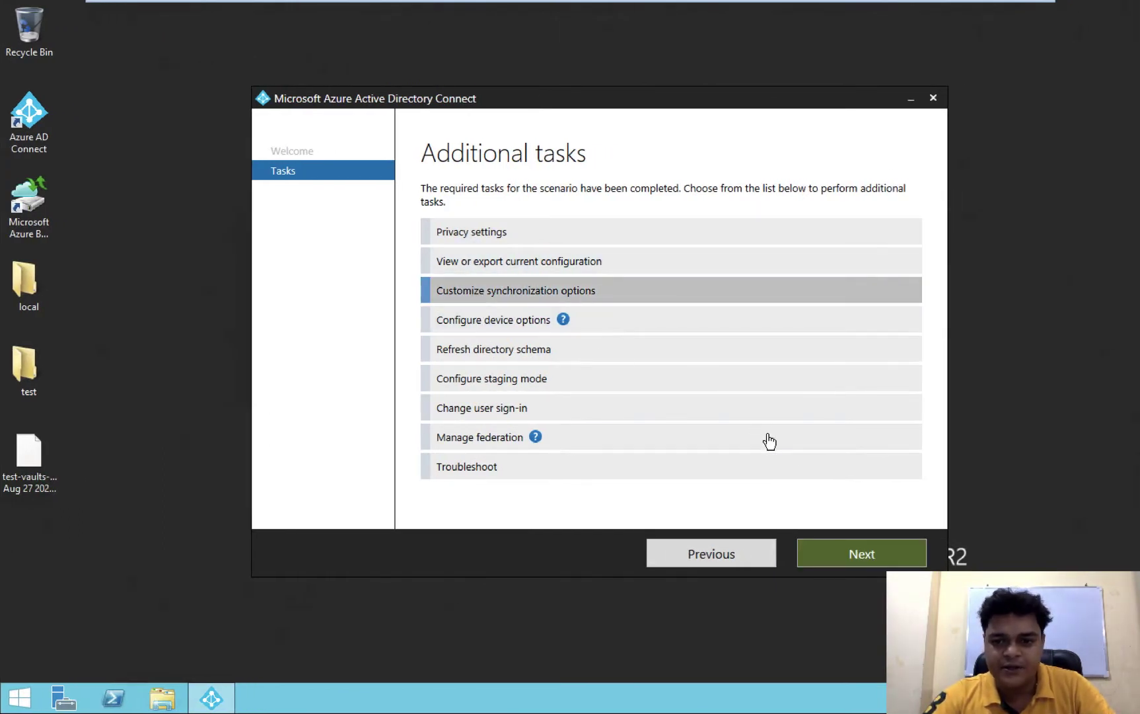
{"action": "left_click", "coordinate": [865, 555]}
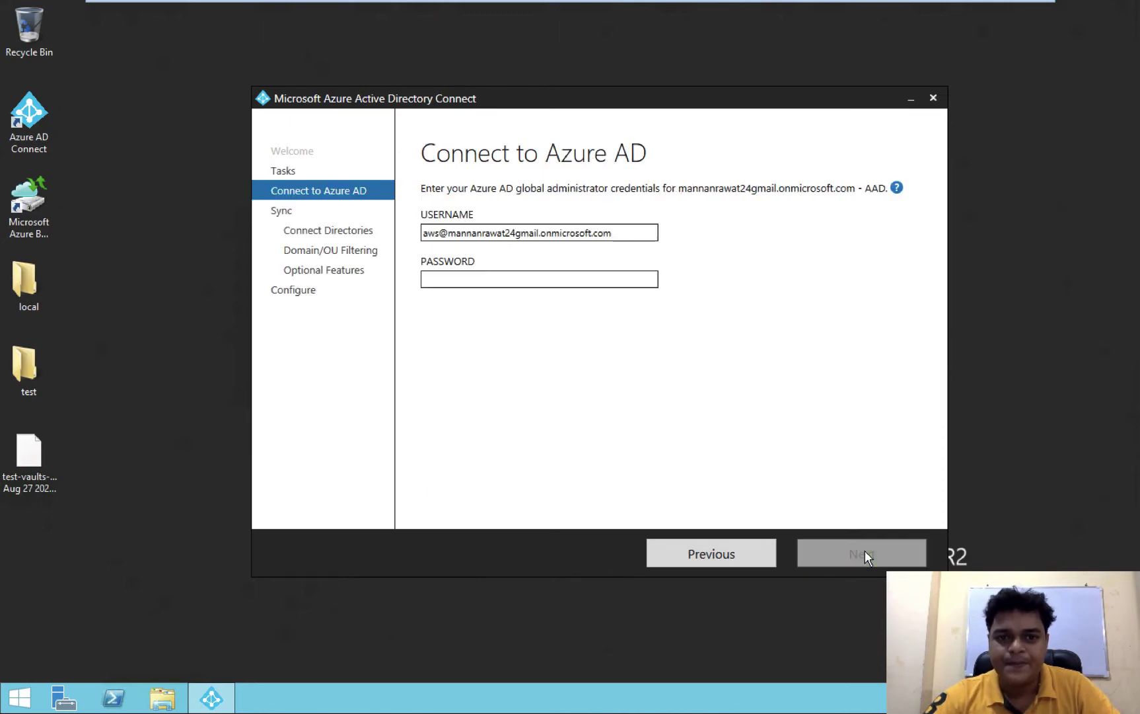
{"action": "left_click", "coordinate": [534, 282]}
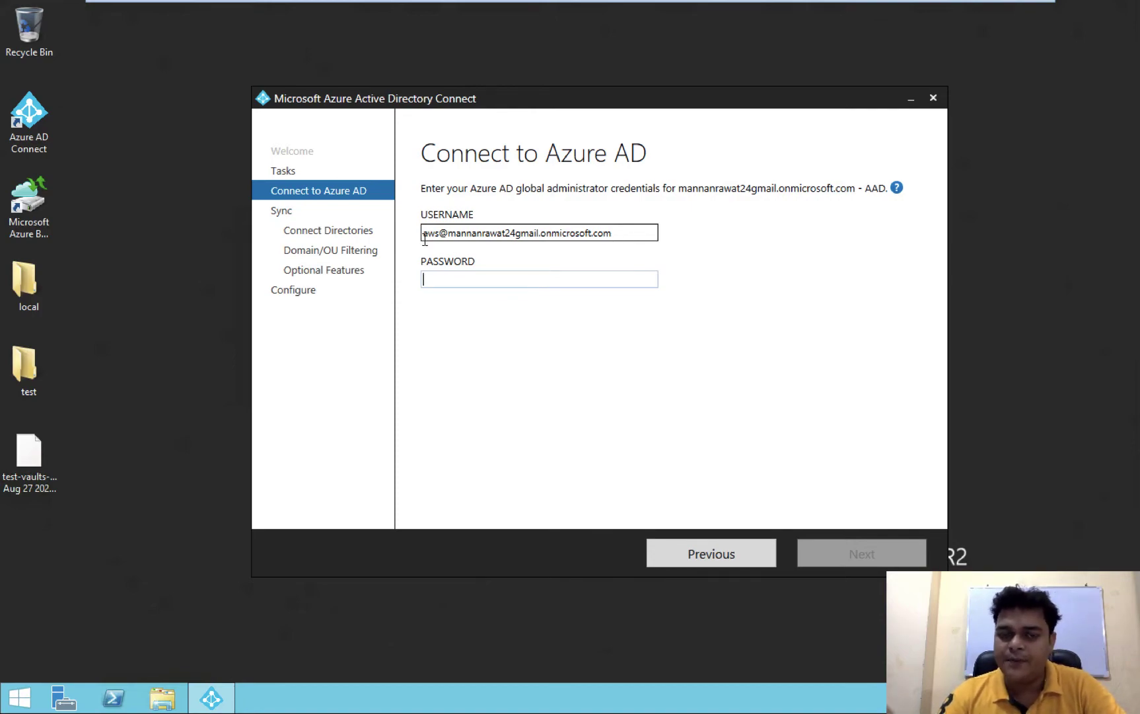
{"action": "key", "text": "ctrl+Left"}
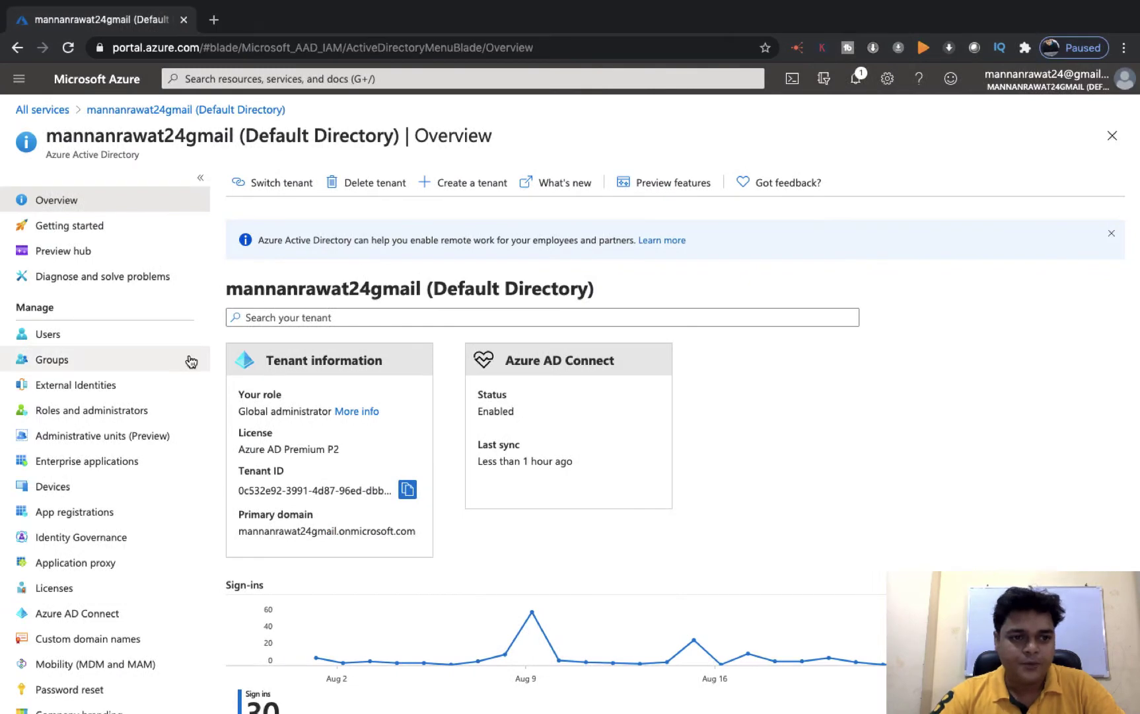
Review the aws user's profile under Azure AD Users, then return to the Azure AD Connect wizard
{"action": "left_click", "coordinate": [67, 337]}
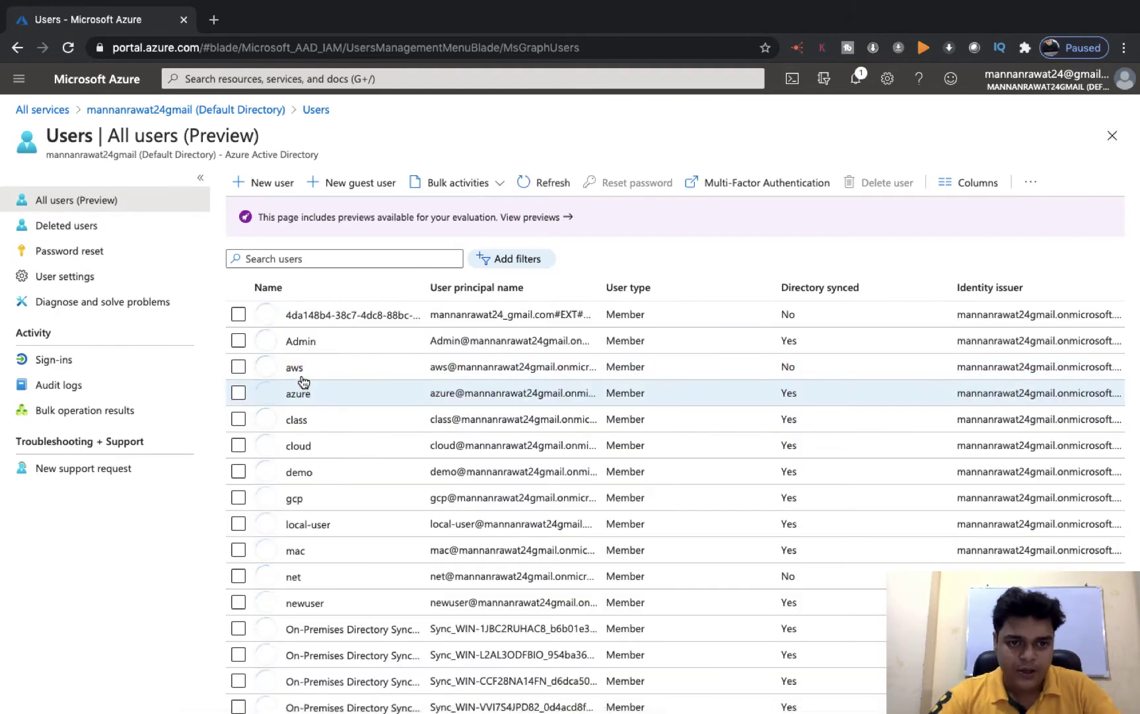
{"action": "left_click", "coordinate": [509, 368]}
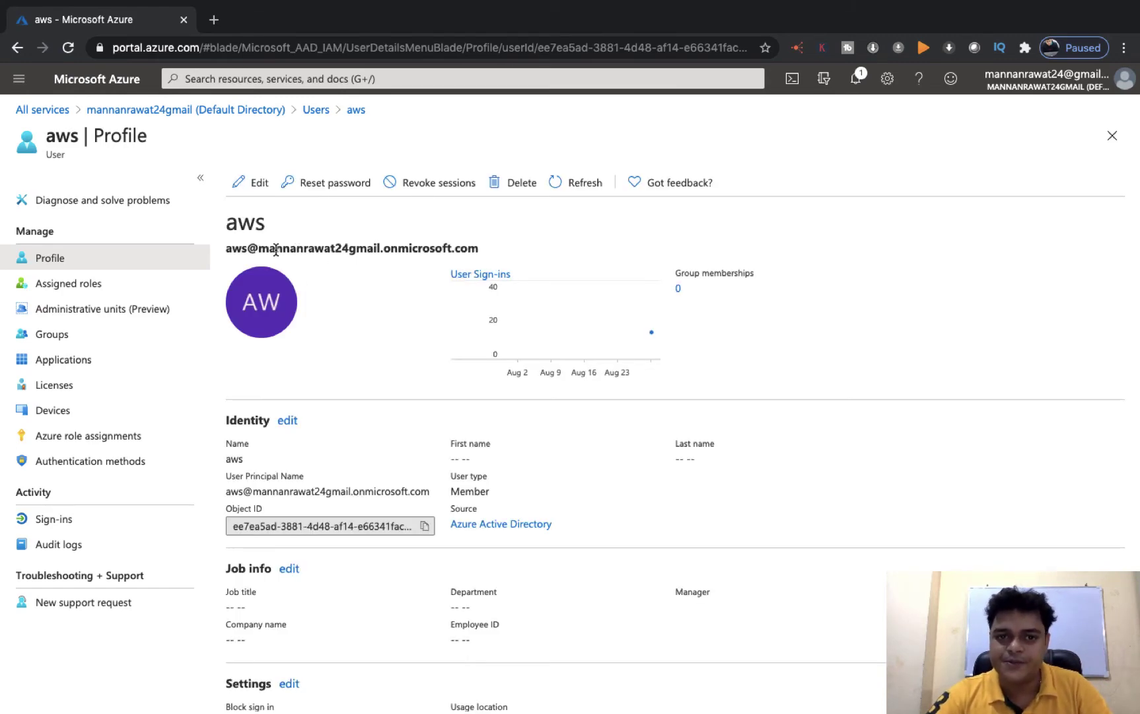
{"action": "key", "text": "ctrl+Right"}
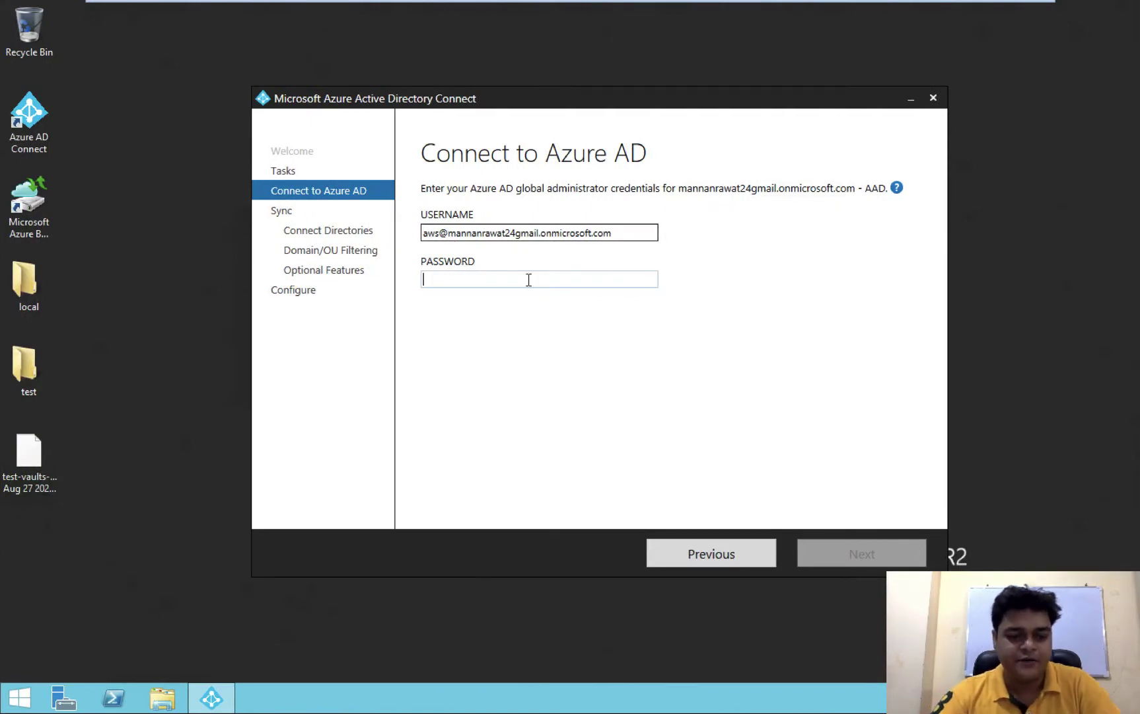
Submit the global administrator's password to reach Connect your directories with india.com configured
{"action": "type", "text": "********"}
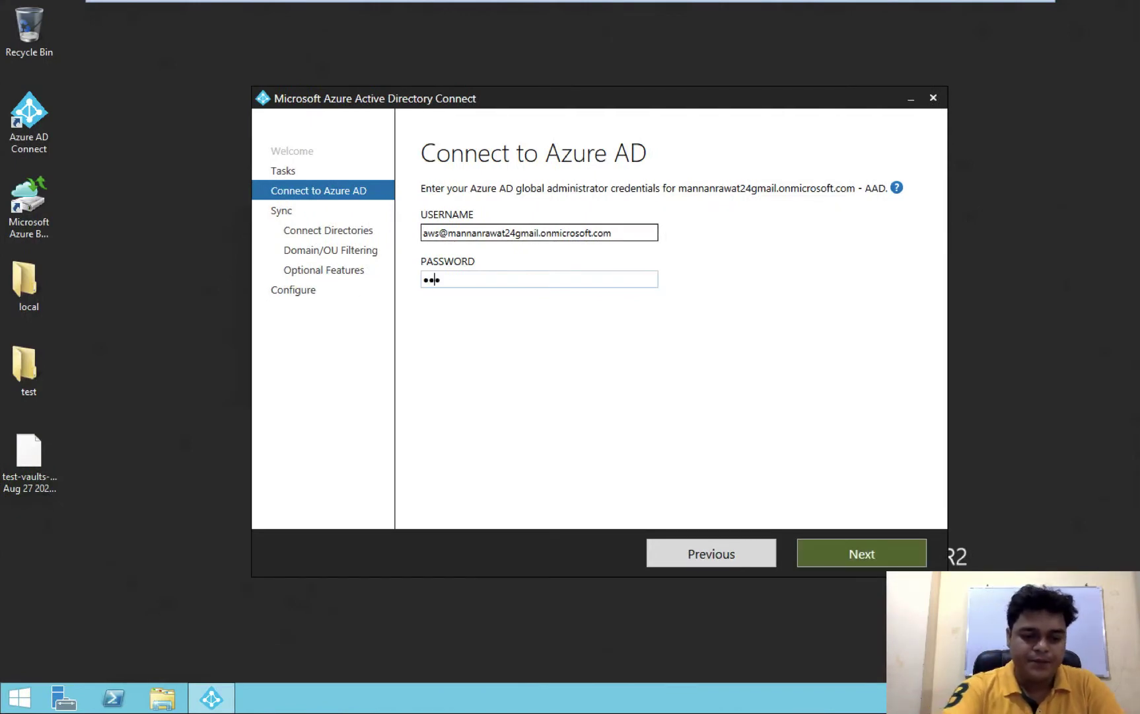
{"action": "key", "text": "Return"}
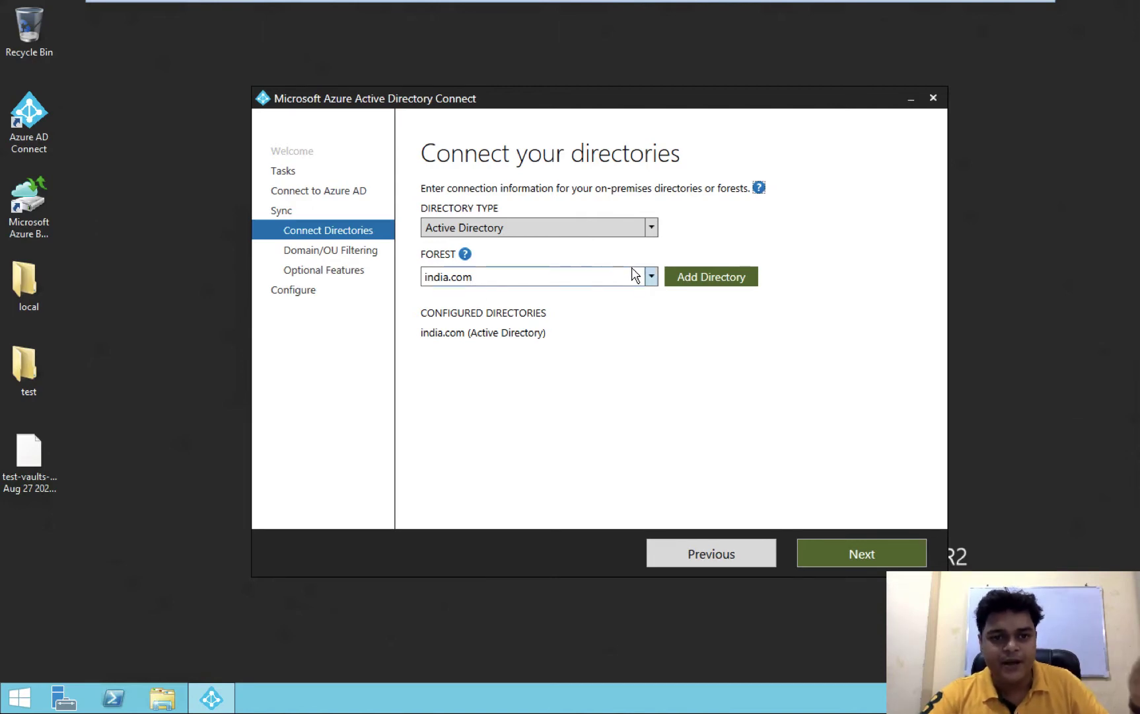
Accept the india.com forest and advance the wizard to Domain and OU filtering
{"action": "left_click", "coordinate": [647, 282]}
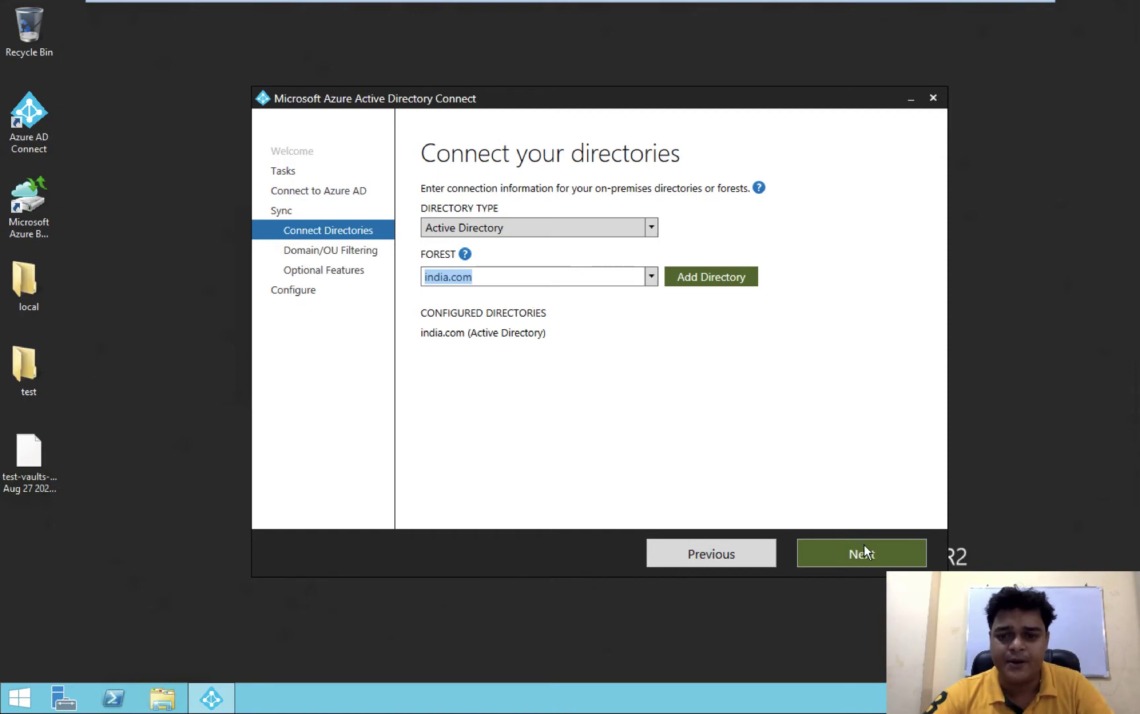
{"action": "left_click", "coordinate": [880, 559]}
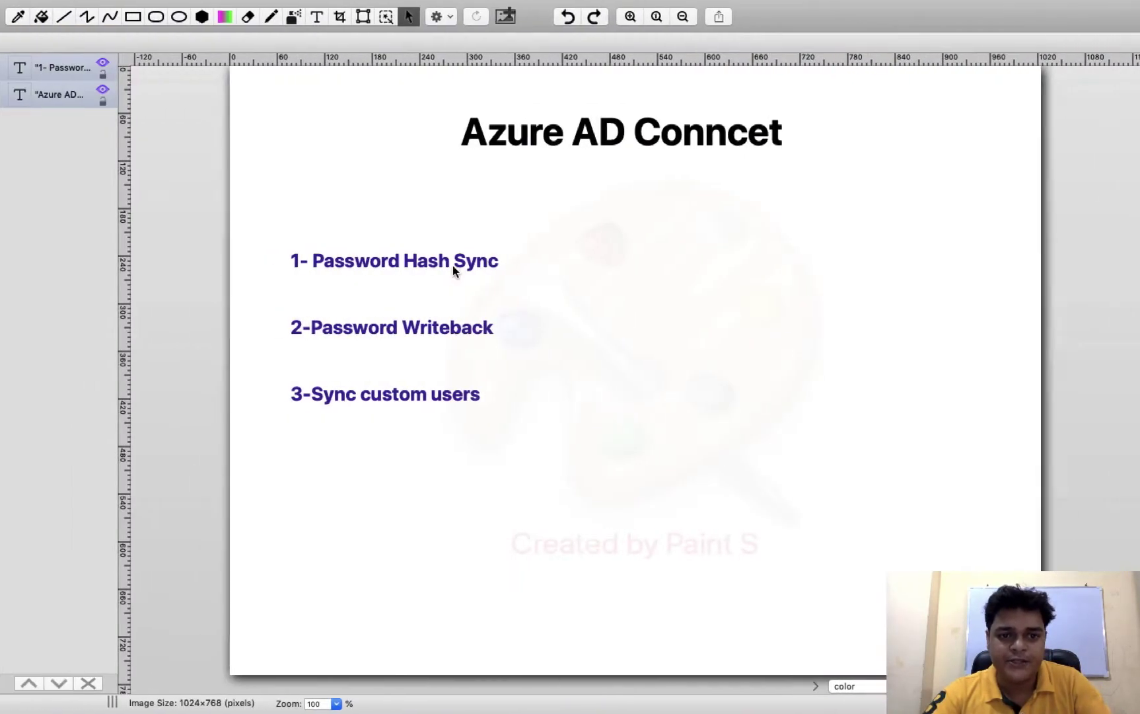
Switch to the Pencil tool for a 5 px black freehand stroke on the slide
{"action": "left_click", "coordinate": [270, 21]}
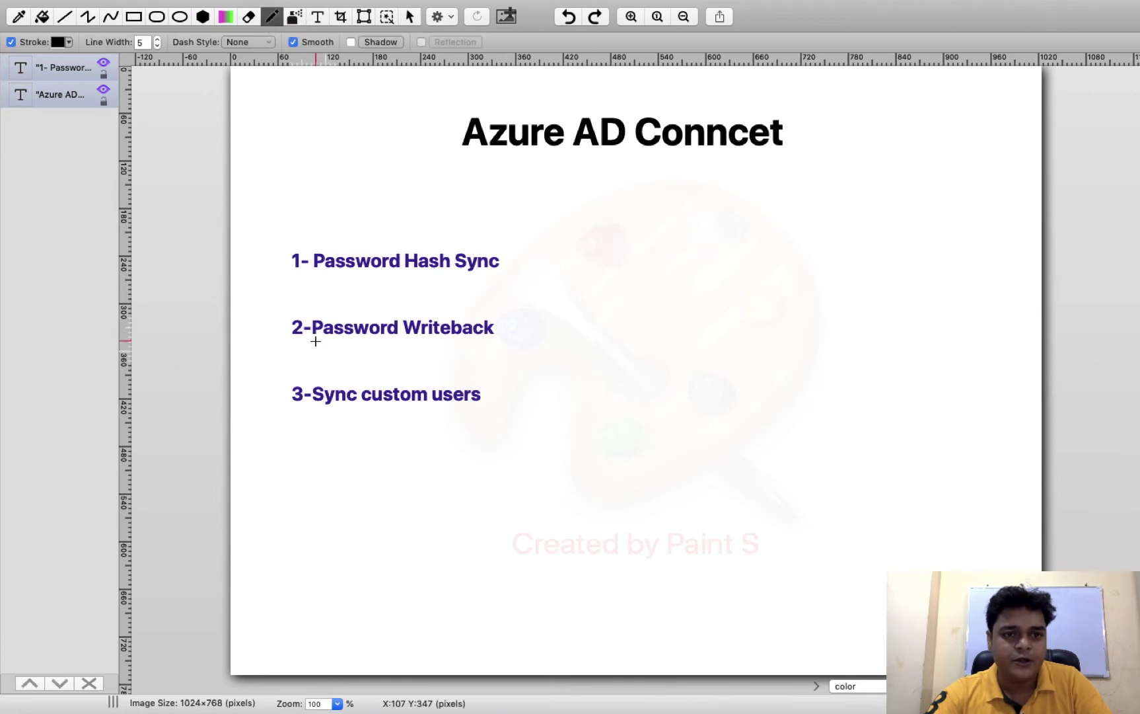
{"action": "right_click", "coordinate": [267, 403]}
{"action": "left_click", "coordinate": [282, 364]}
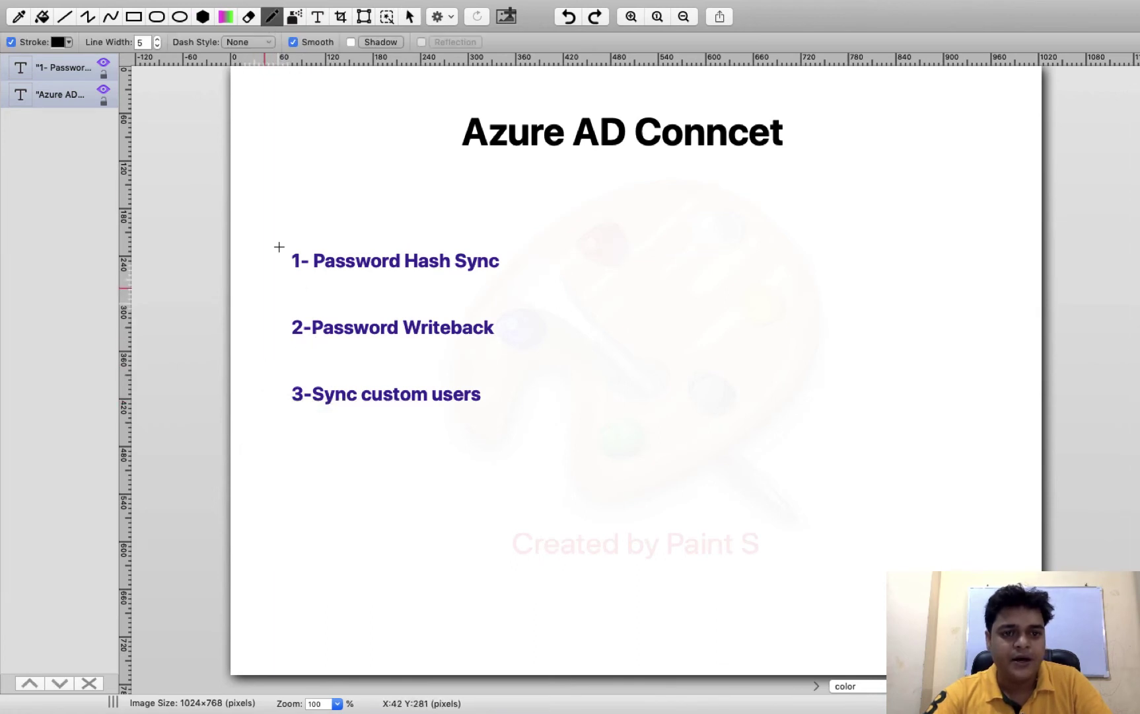
{"action": "scroll", "coordinate": [269, 370], "scroll_direction": "up", "scroll_amount": 2}
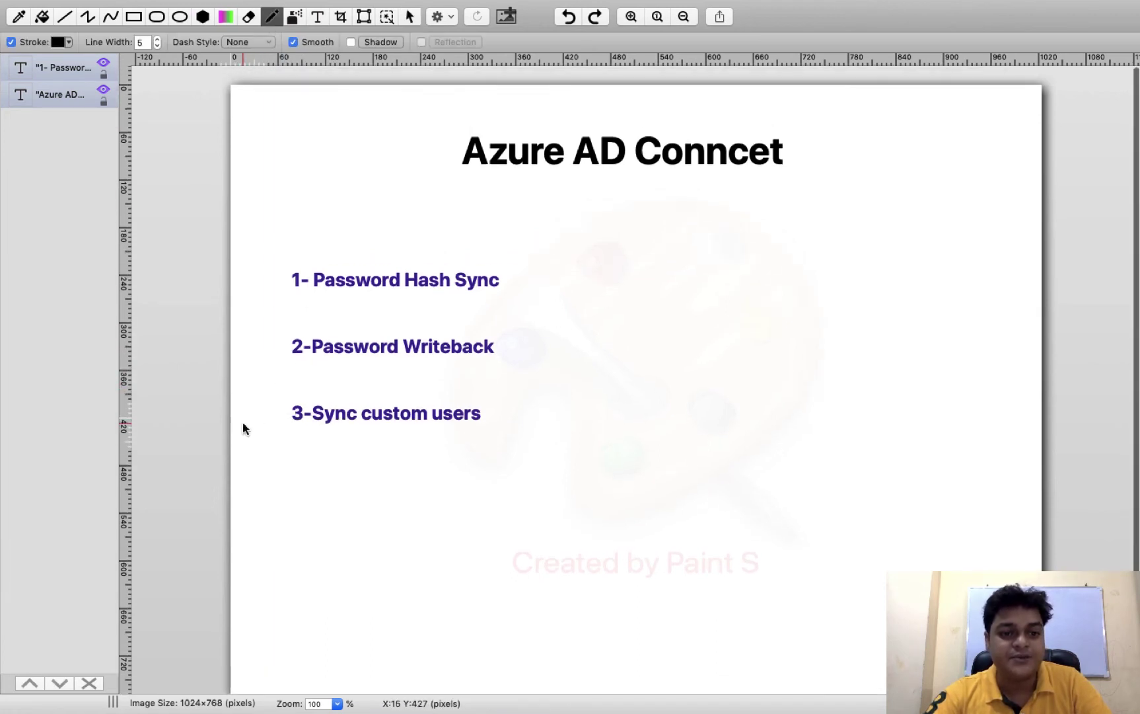
{"action": "right_click", "coordinate": [242, 428]}
{"action": "left_click", "coordinate": [268, 395]}
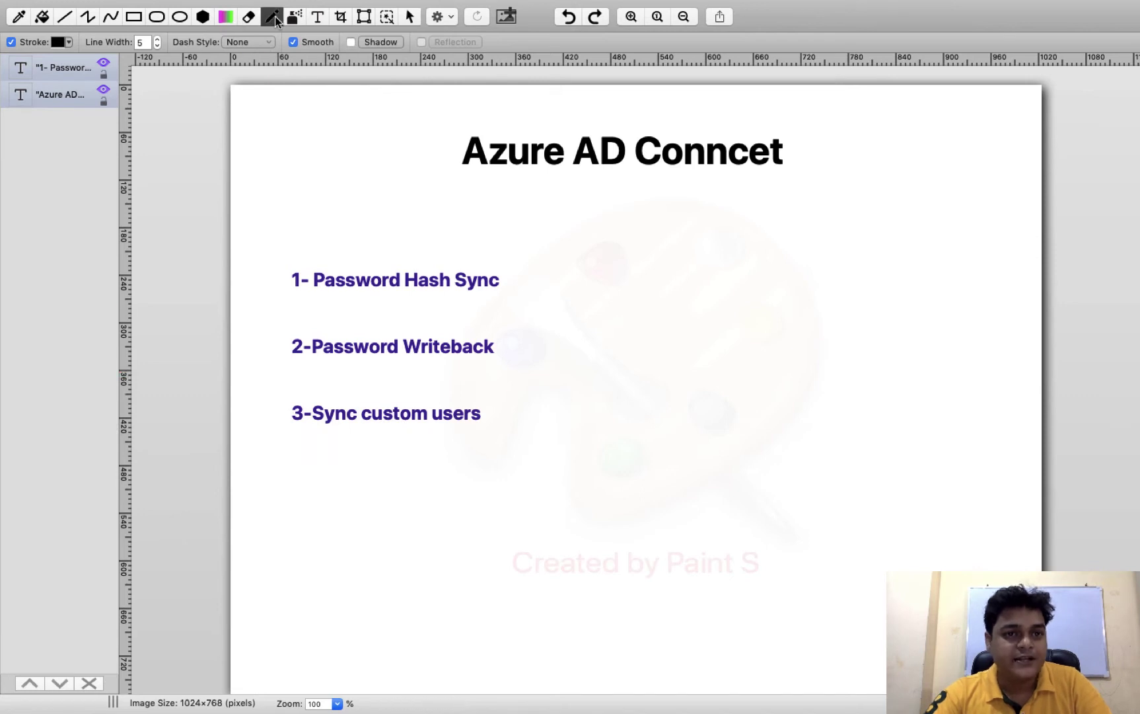
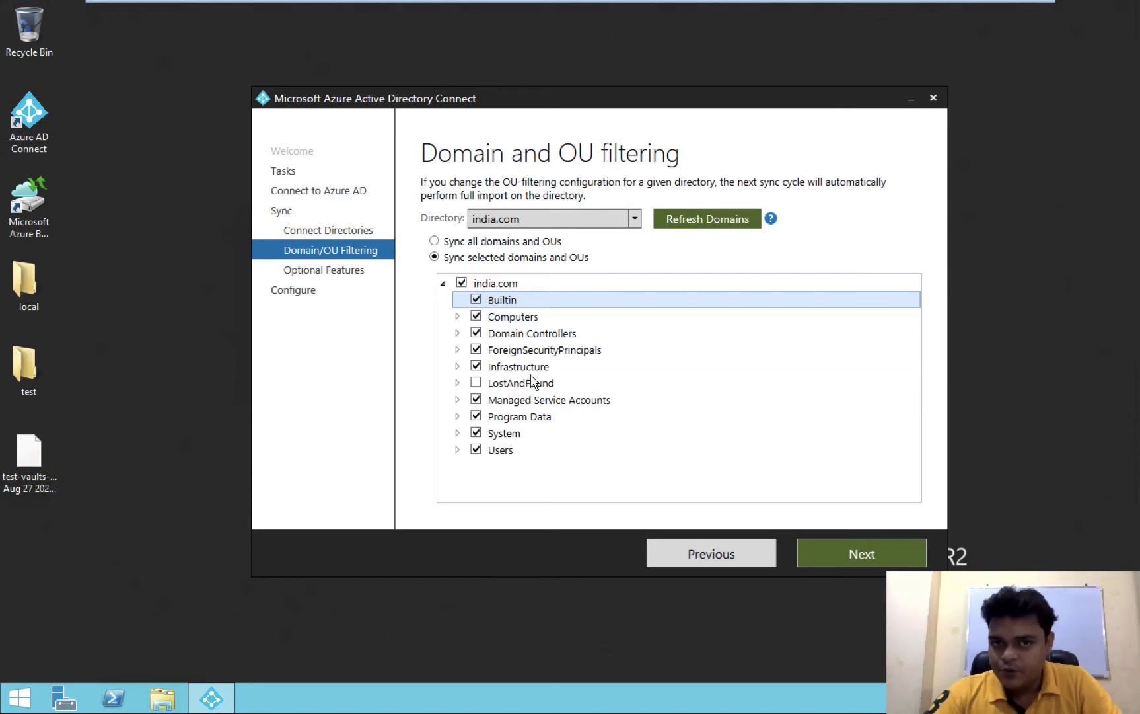
Review the Paint S diagram's 'Sync custom users' case, then return to the server's OU filtering page
{"action": "key", "text": "ctrl+Left"}
{"action": "key", "text": "ctrl+Left"}
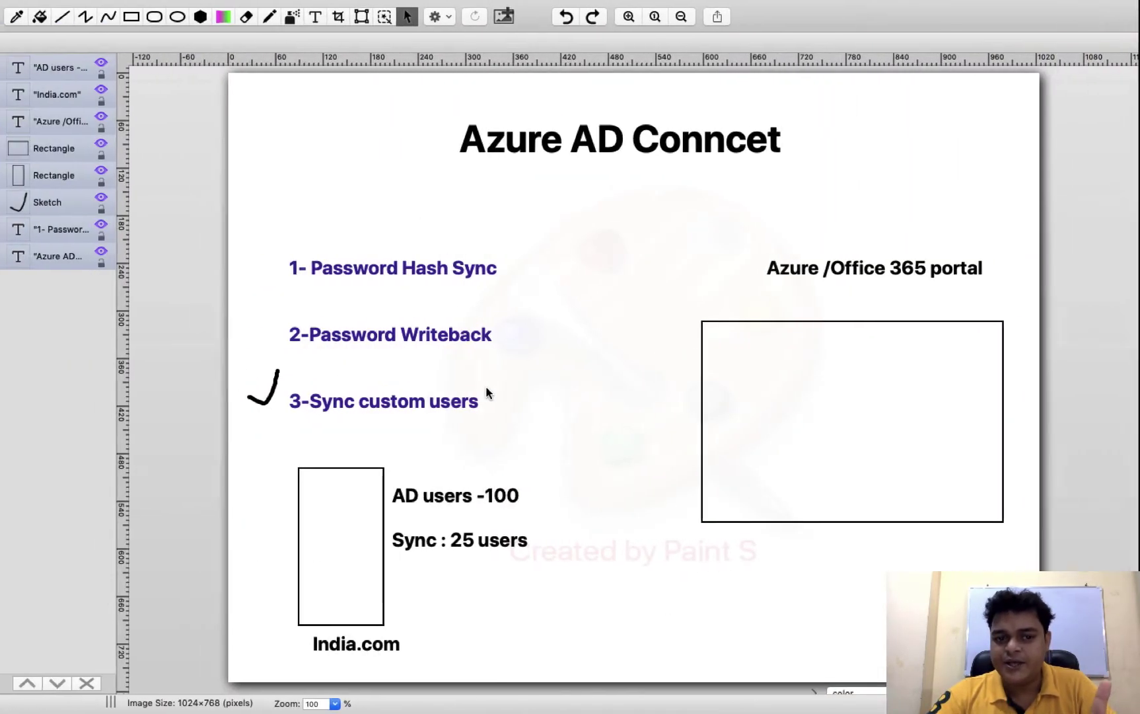
{"action": "key", "text": "ctrl+Right"}
{"action": "key", "text": "ctrl+Left"}
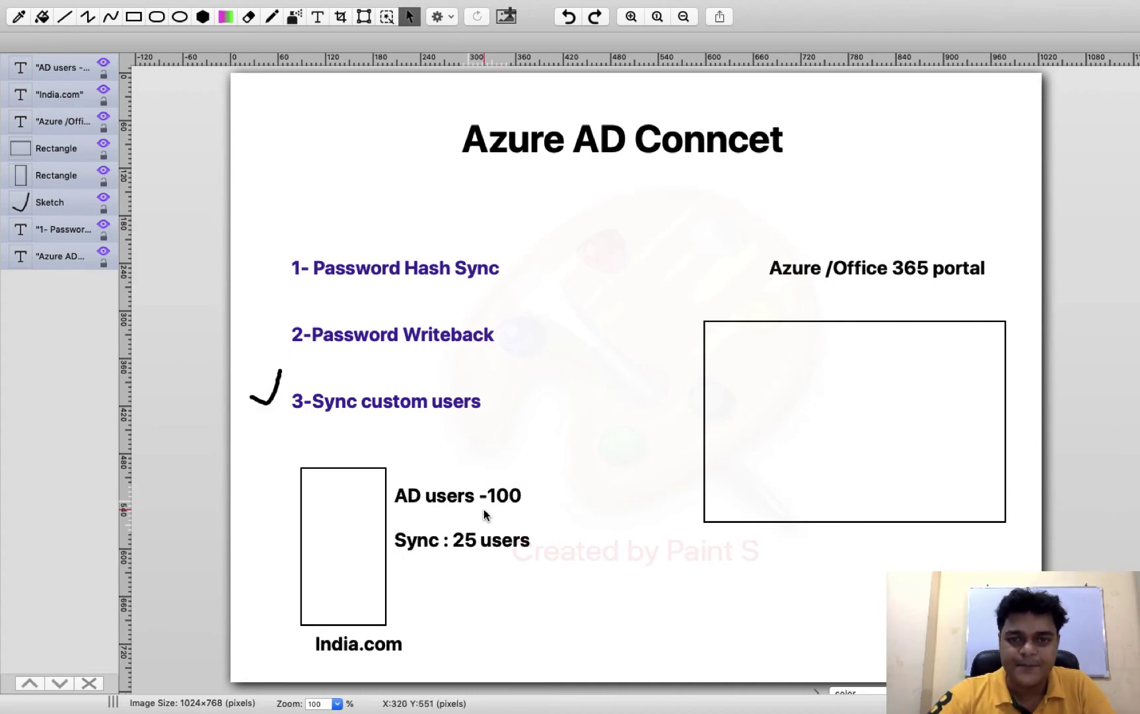
{"action": "key", "text": "ctrl+Right"}
{"action": "key", "text": "ctrl+Right"}
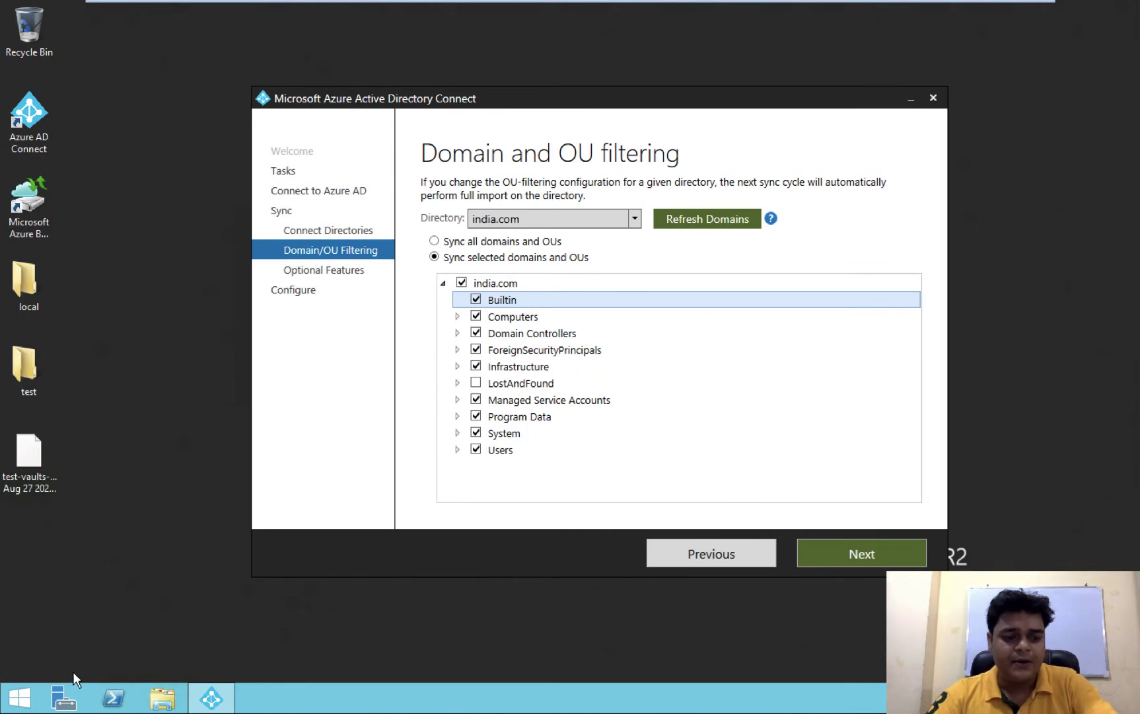
Launch Active Directory Users and Computers with dsa.msc, after the mistyped dca.msc fails
{"action": "key", "text": "super+r"}
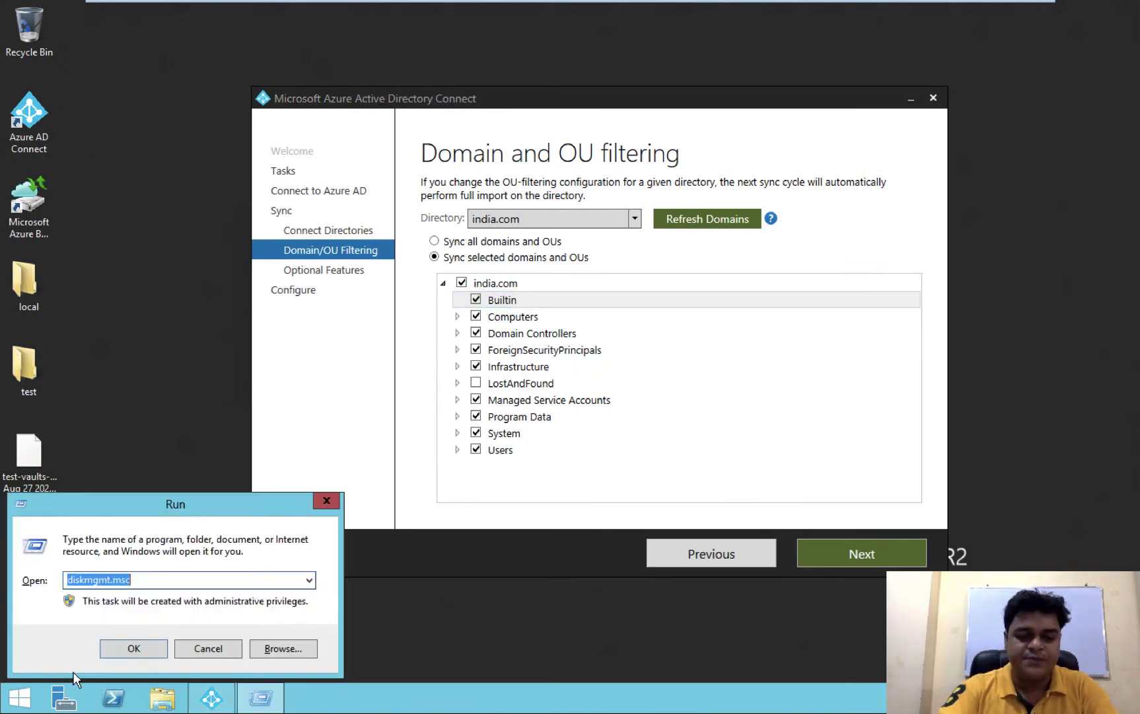
{"action": "type", "text": "dca.msc"}
{"action": "key", "text": "Return"}
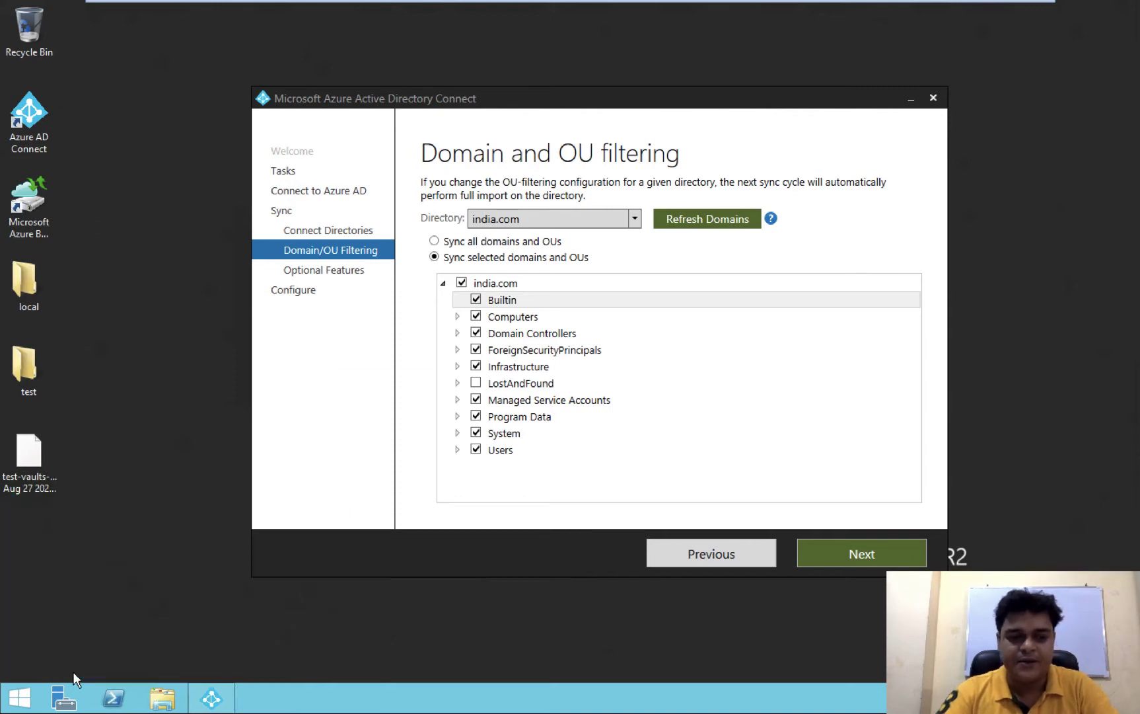
{"action": "left_click", "coordinate": [757, 345]}
{"action": "key", "text": "super+r"}
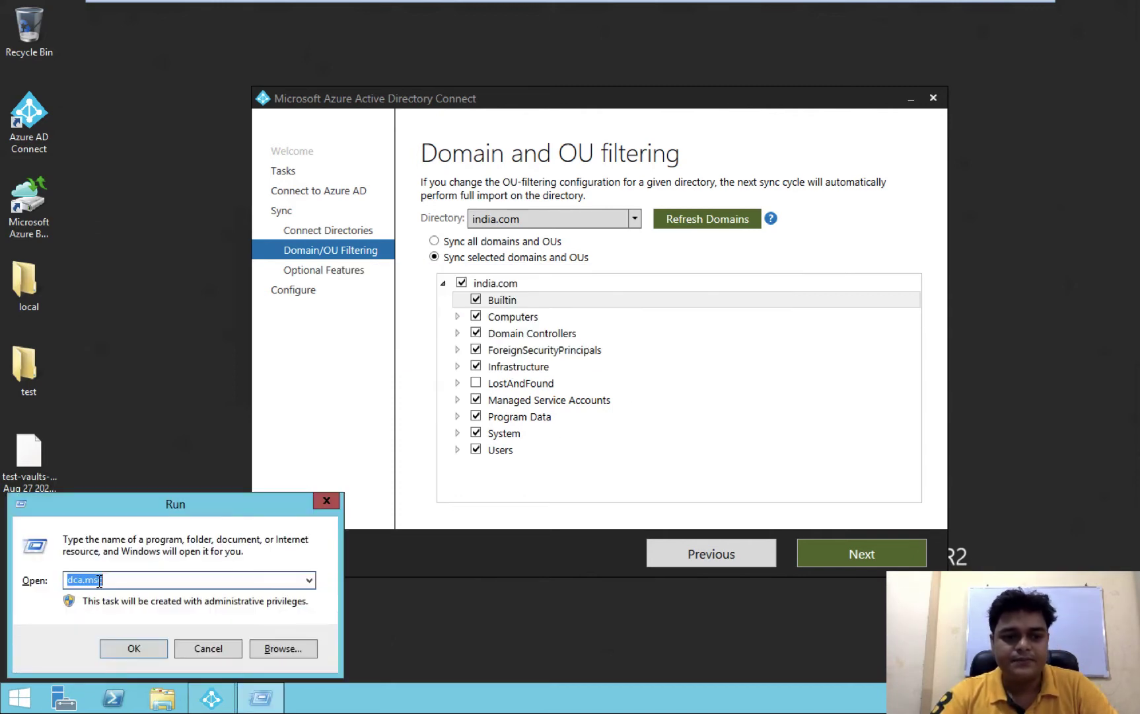
{"action": "type", "text": "dsa"}
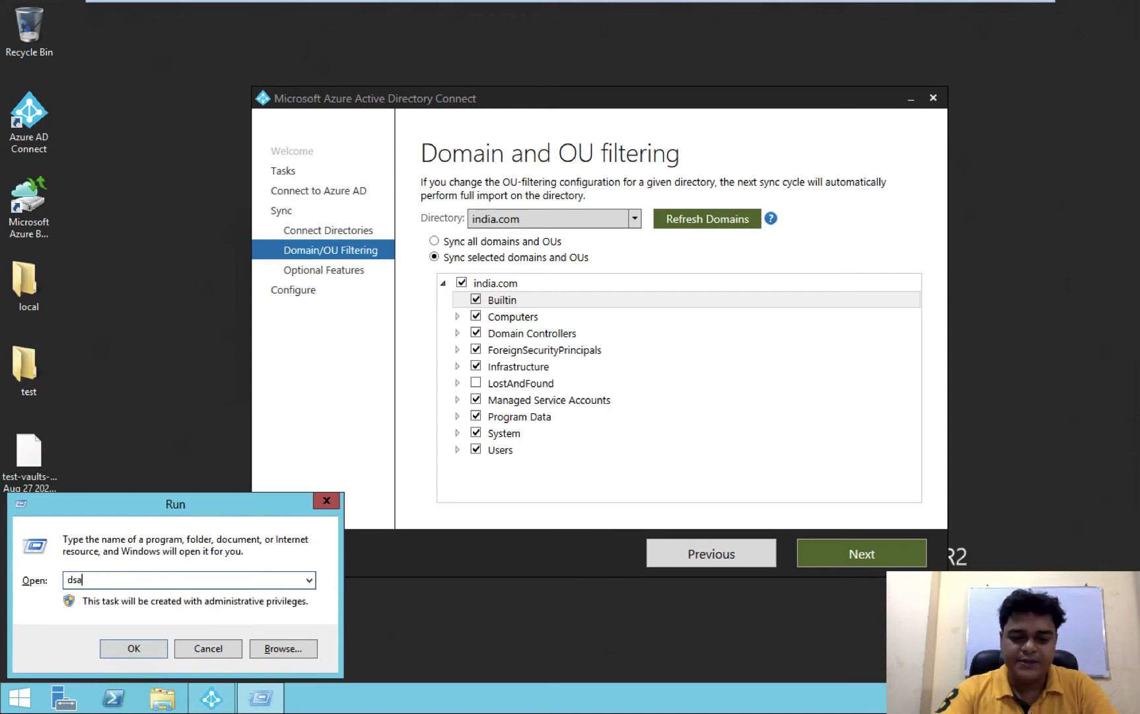
{"action": "type", "text": ".msc"}
{"action": "key", "text": "Return"}
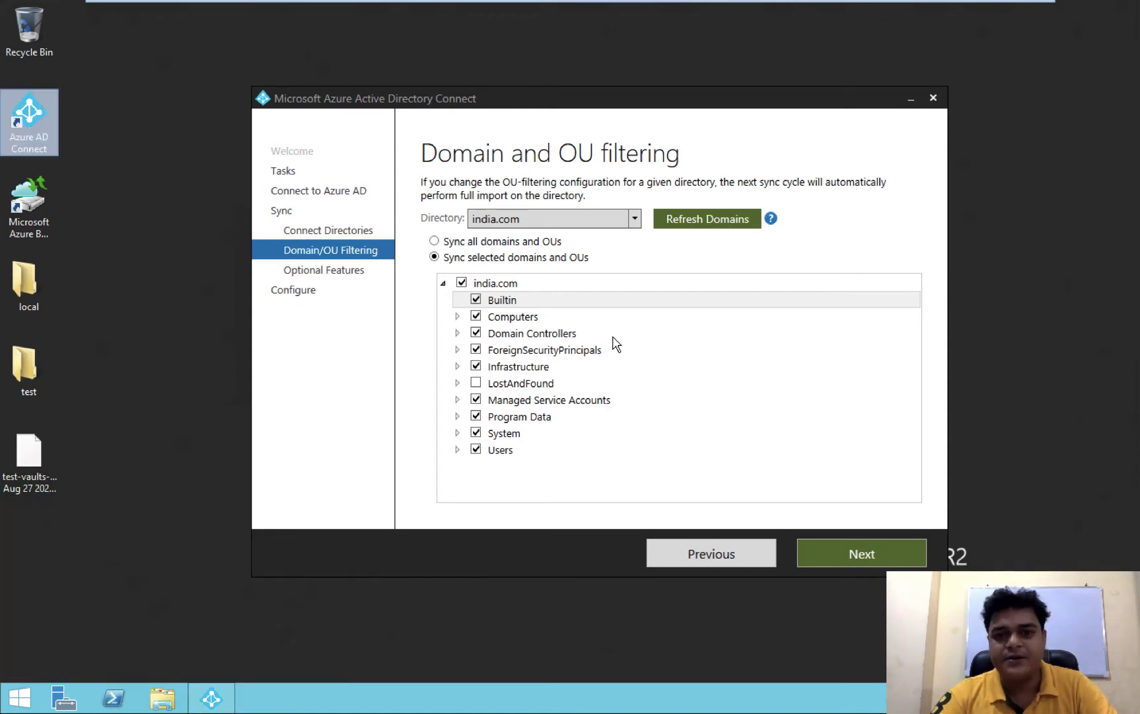
{"action": "left_click", "coordinate": [707, 223]}
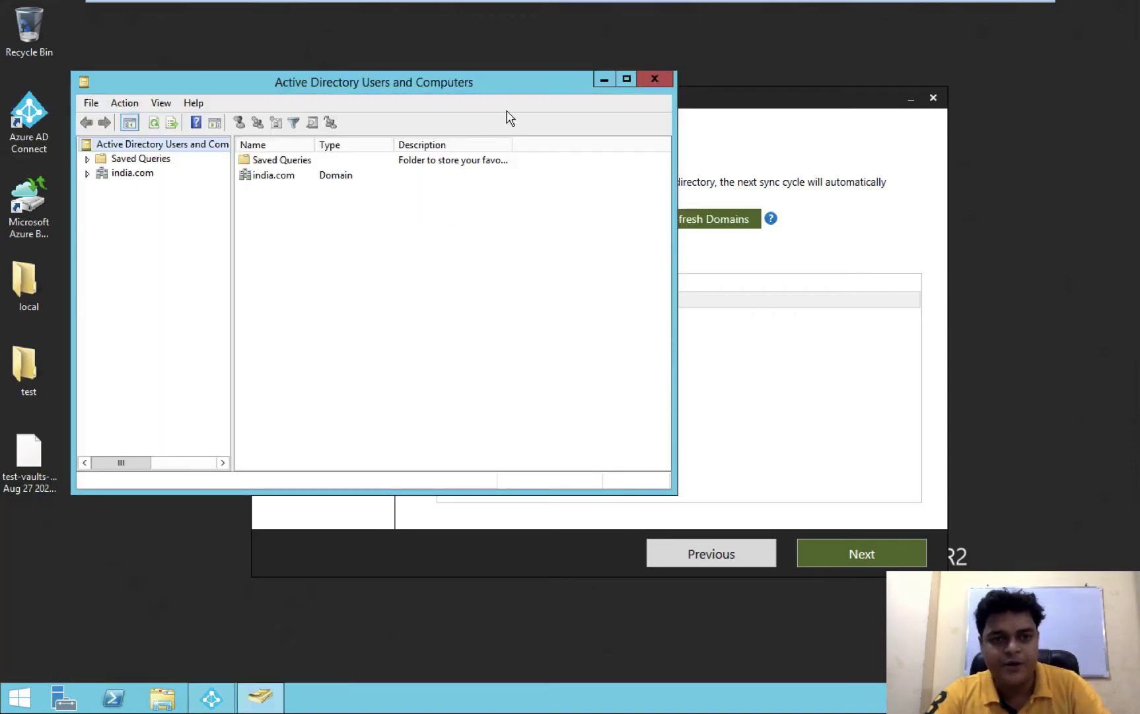
Create an organizational unit named 'Allow users' directly under india.com
{"action": "left_click", "coordinate": [626, 78]}
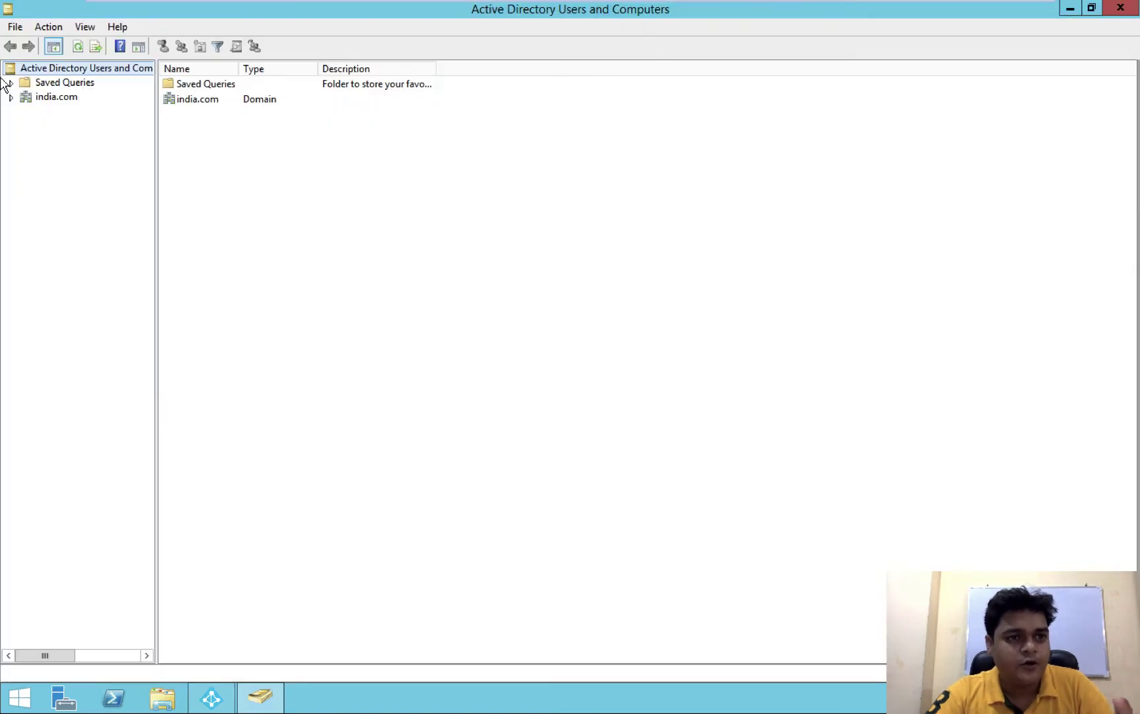
{"action": "left_click", "coordinate": [11, 97]}
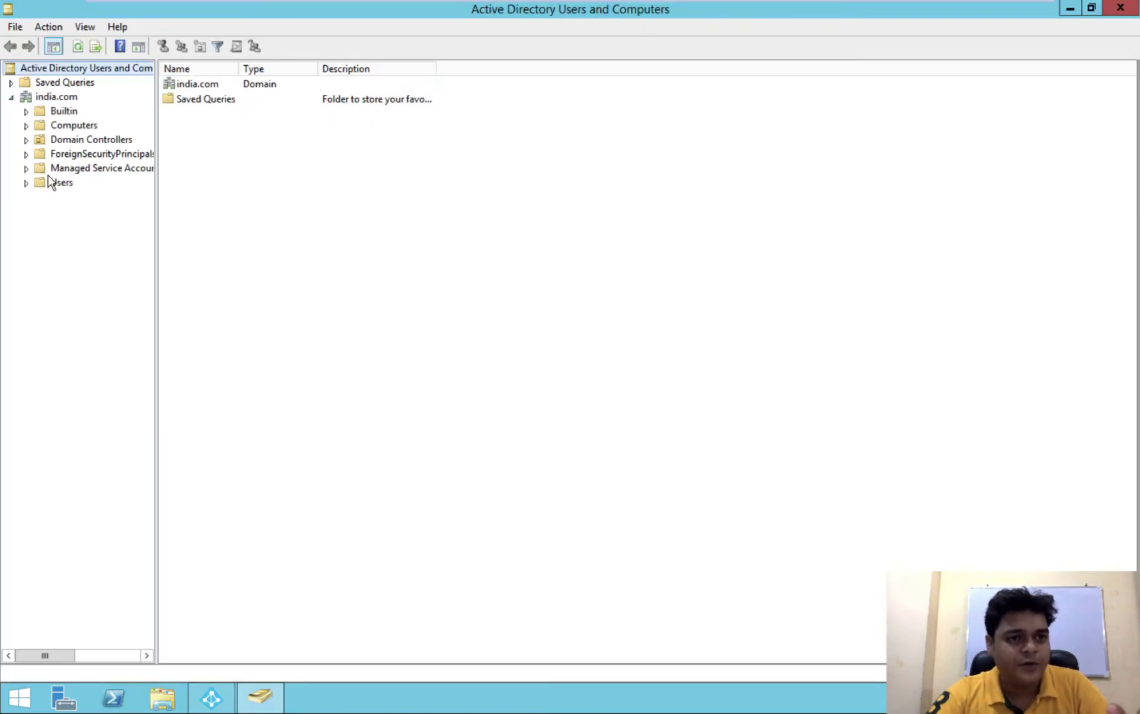
{"action": "right_click", "coordinate": [68, 98]}
{"action": "mouse_move", "coordinate": [174, 213]}
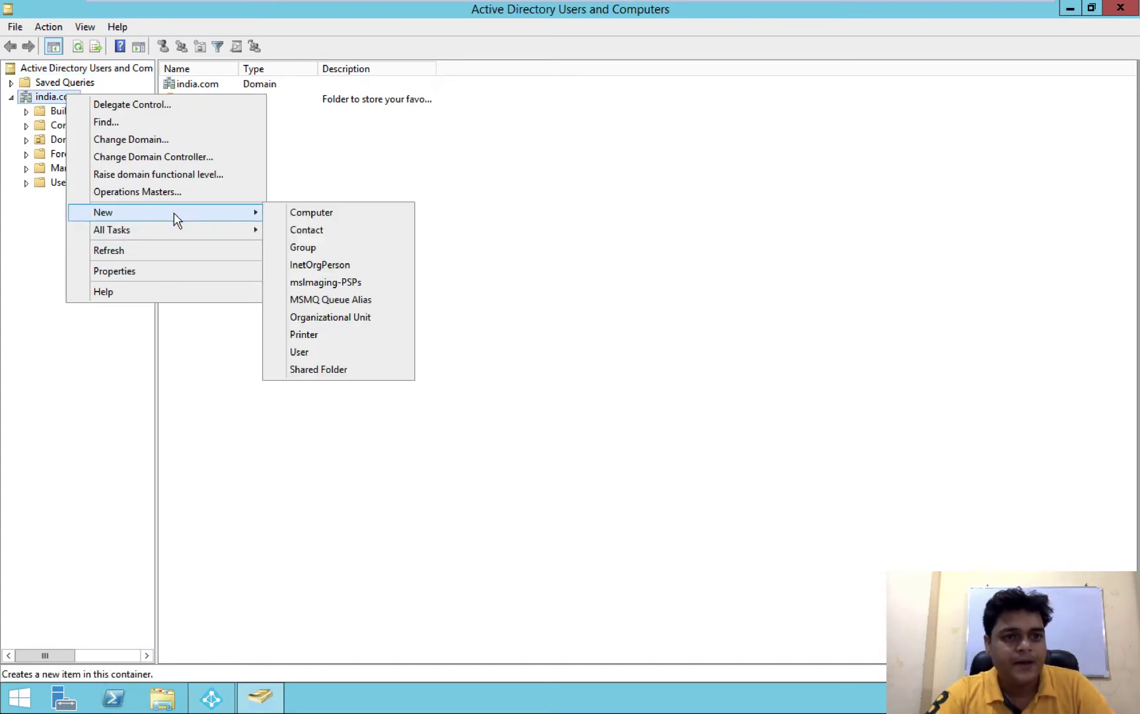
{"action": "left_click", "coordinate": [321, 318]}
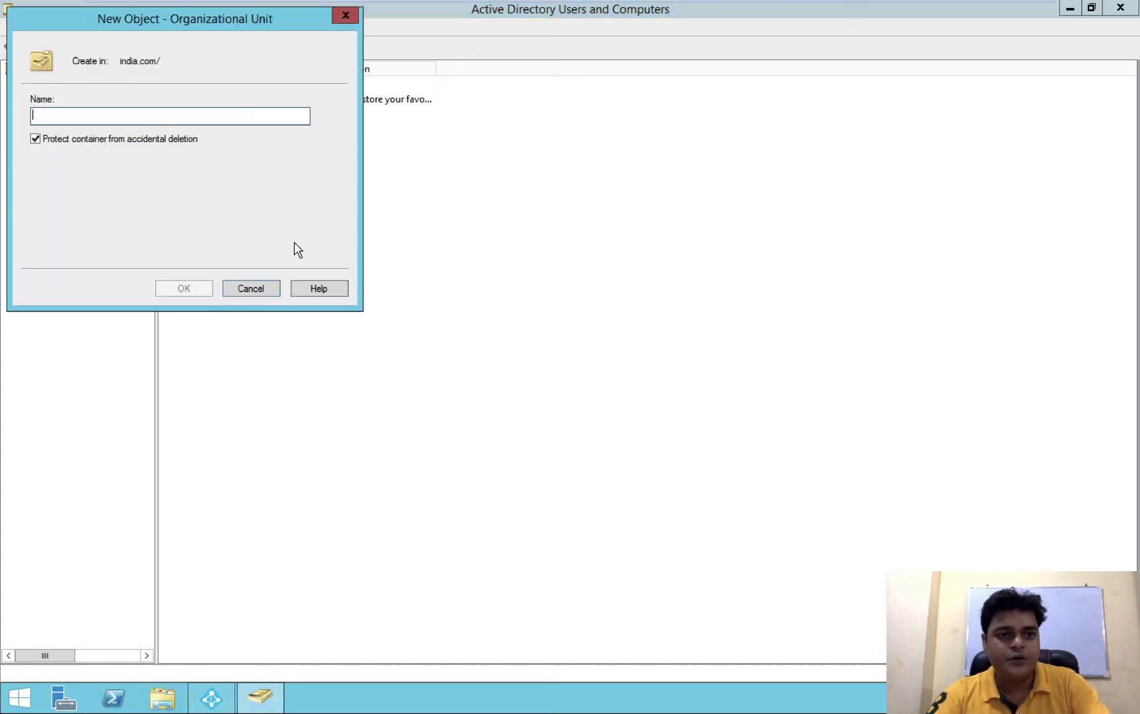
{"action": "type", "text": "A"}
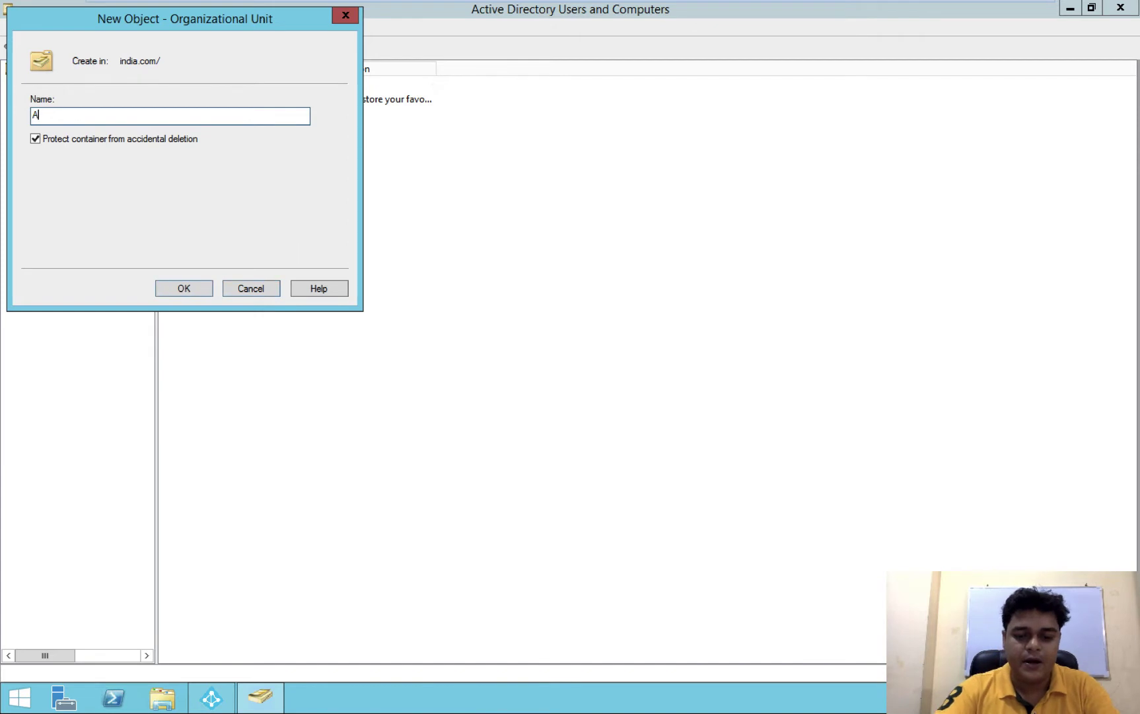
{"action": "type", "text": "llow "}
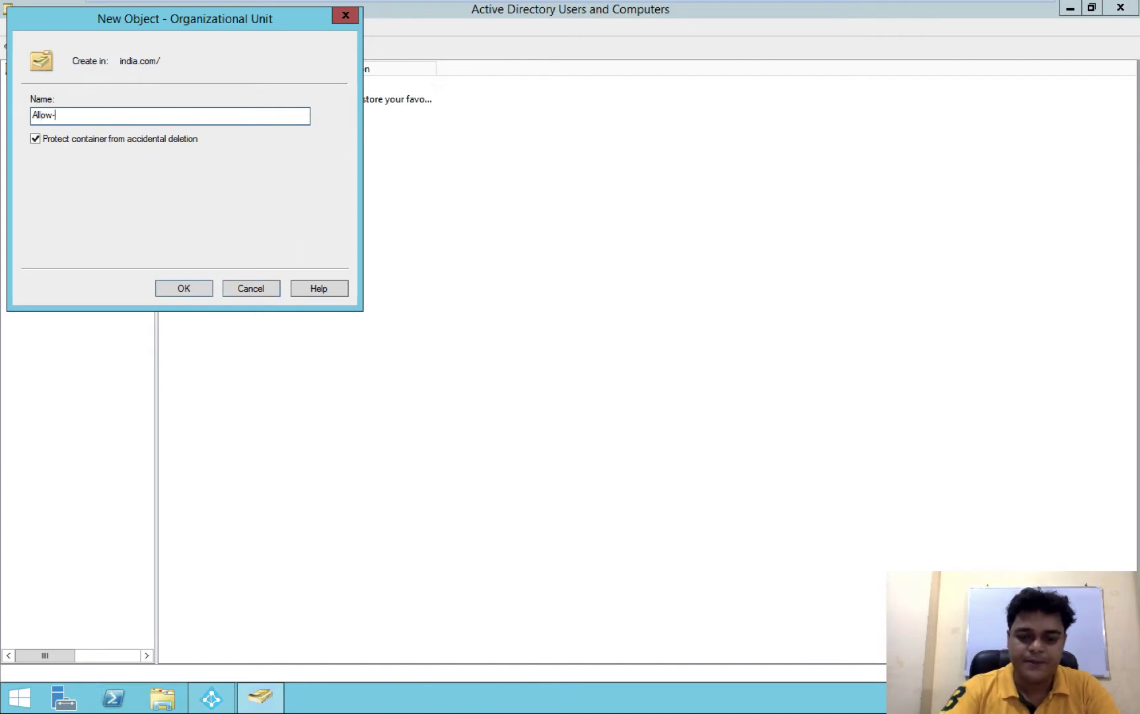
{"action": "type", "text": "users"}
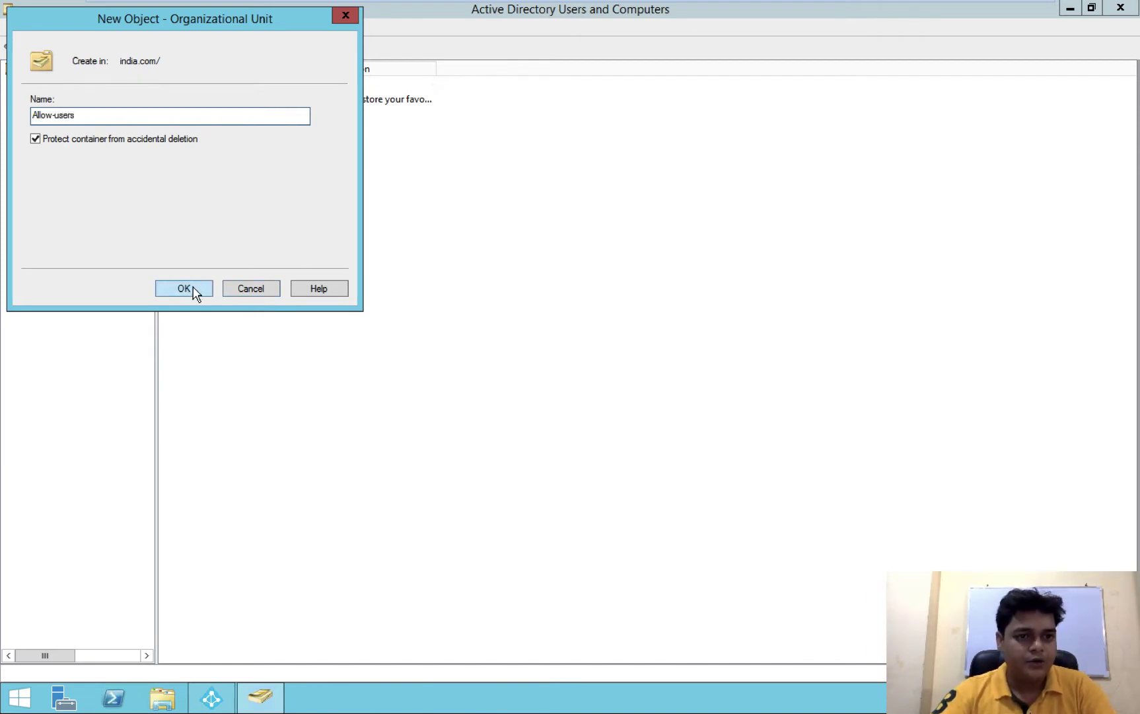
{"action": "left_click", "coordinate": [192, 288]}
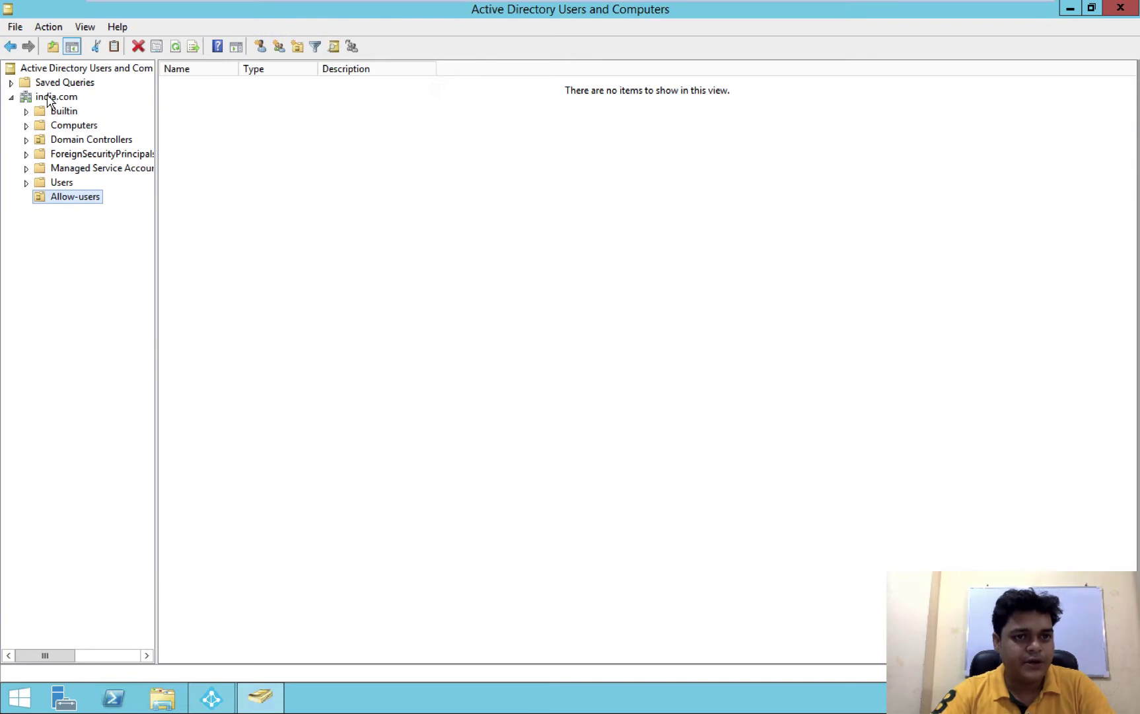
Add a second organizational unit named 'Deny User' under india.com
{"action": "right_click", "coordinate": [68, 96]}
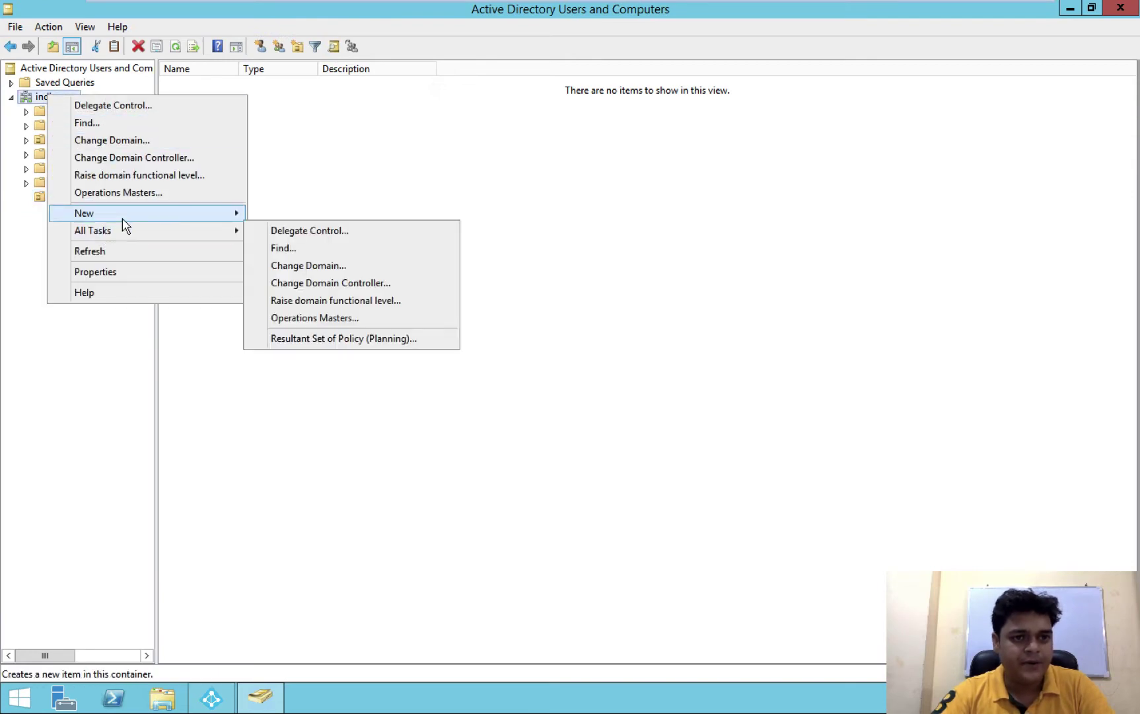
{"action": "mouse_move", "coordinate": [198, 215]}
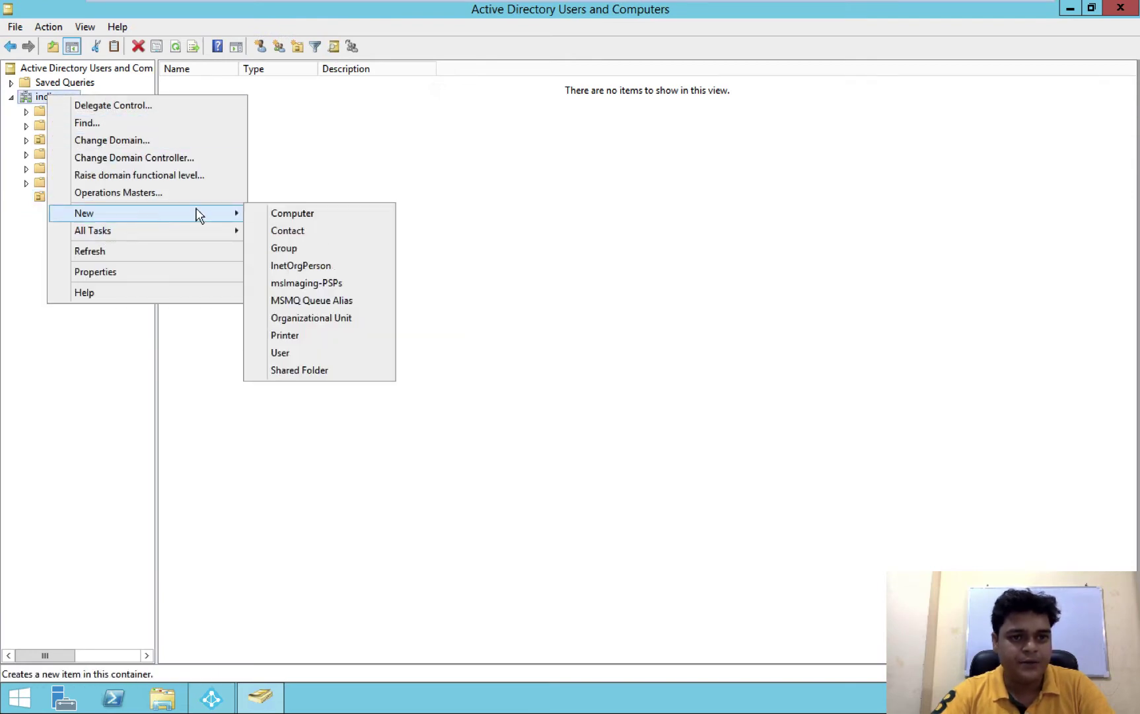
{"action": "left_click", "coordinate": [321, 320]}
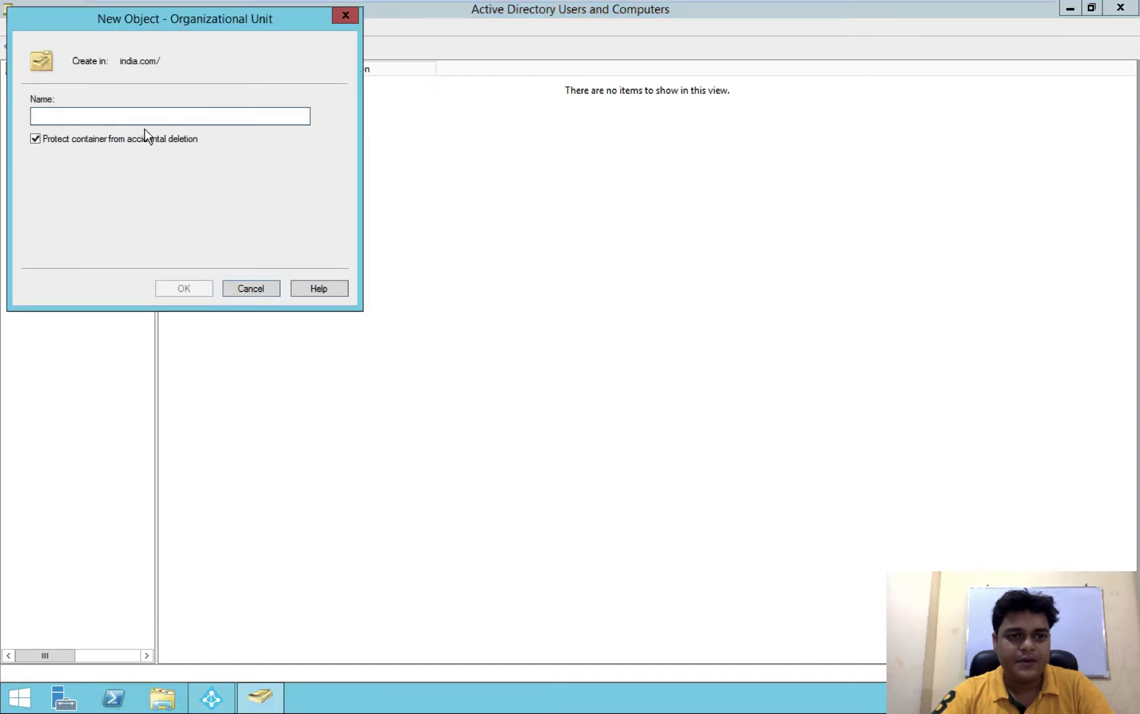
{"action": "type", "text": "Den"}
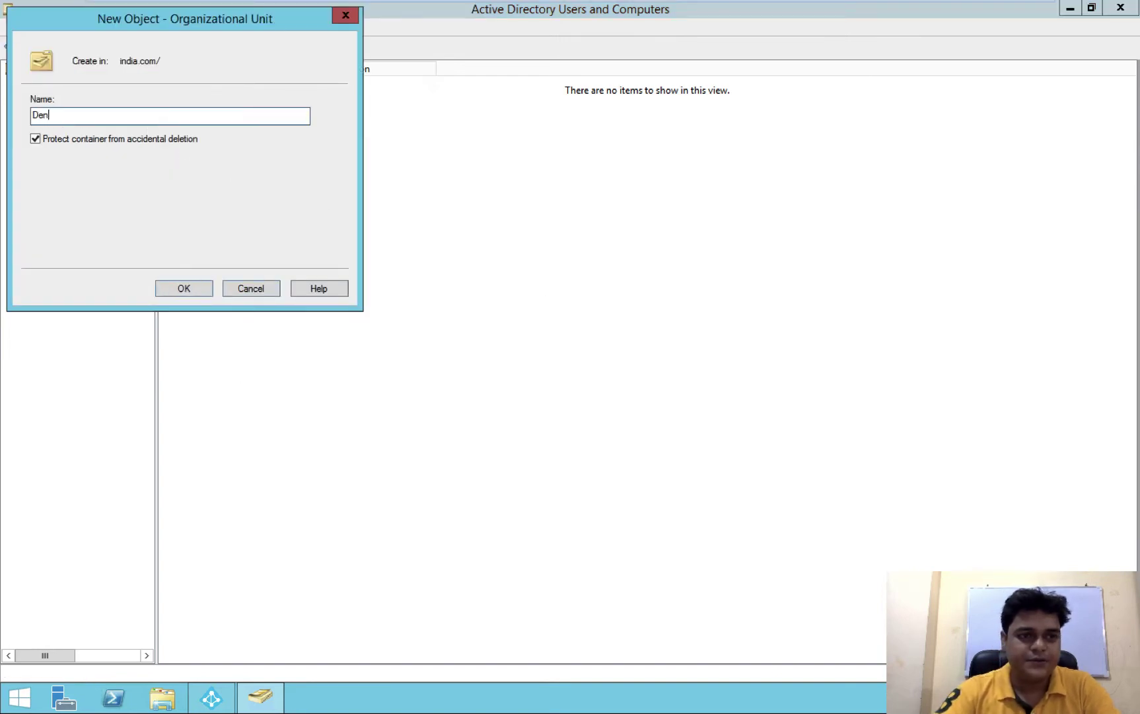
{"action": "type", "text": "y "}
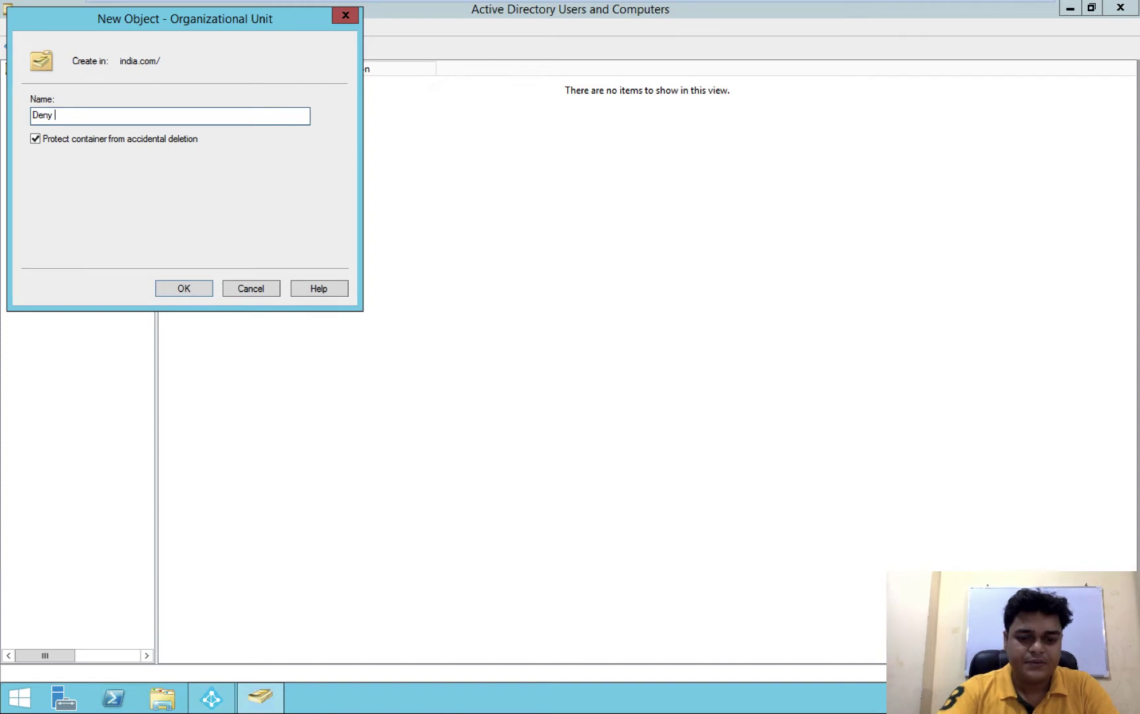
{"action": "type", "text": "Users"}
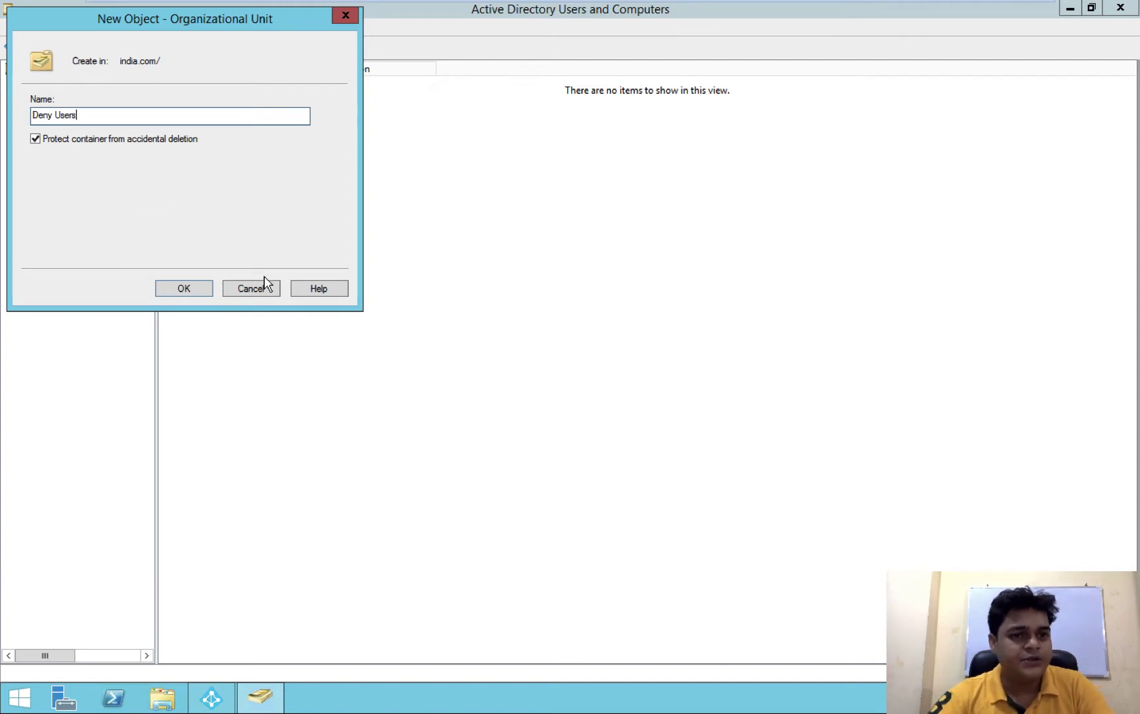
{"action": "left_click", "coordinate": [184, 289]}
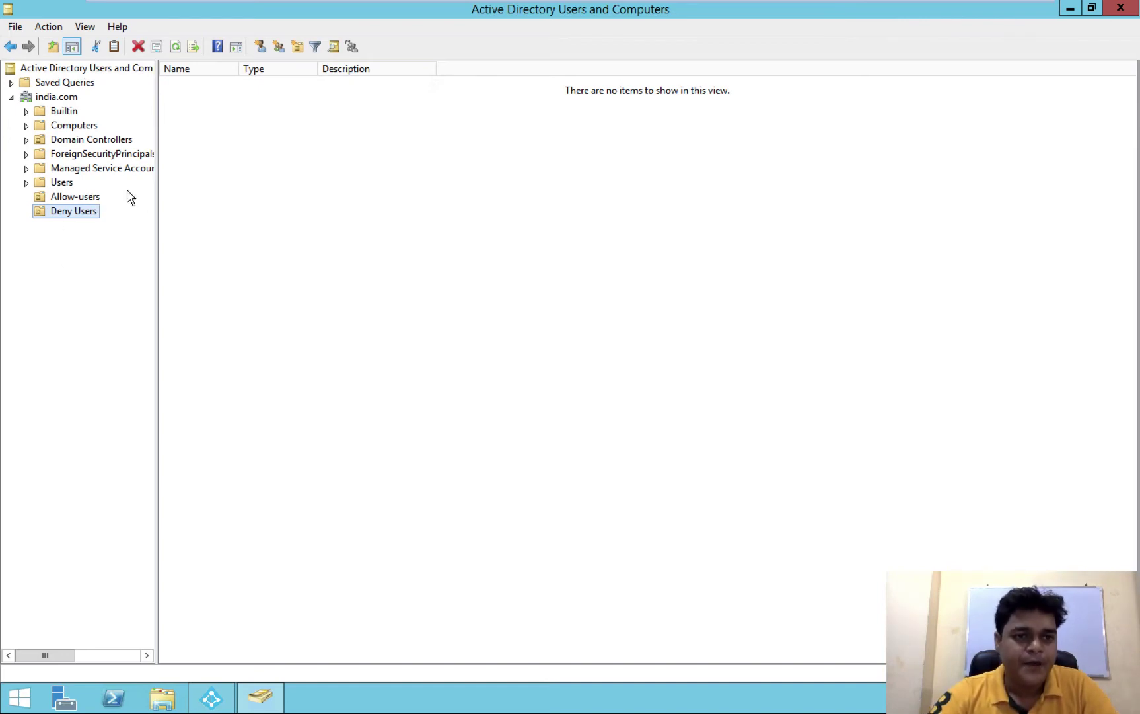
Start a new user in Allow-users, then clear the first name 'training1' and partial logon name
{"action": "left_click", "coordinate": [80, 196]}
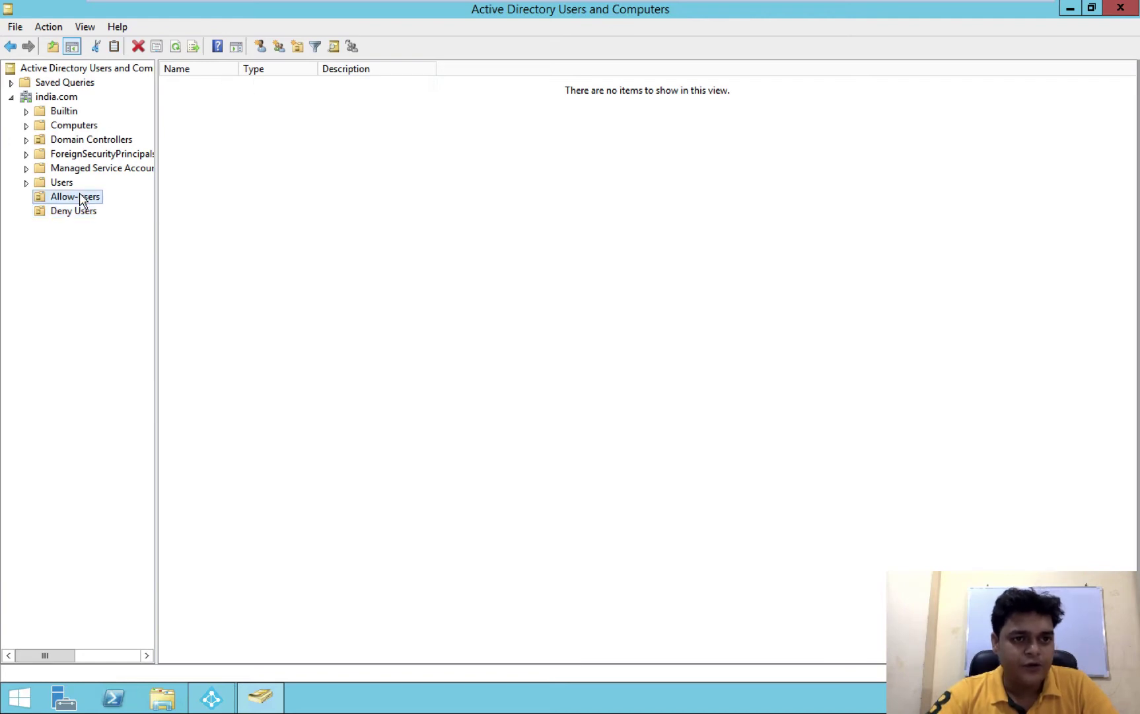
{"action": "left_click", "coordinate": [261, 46]}
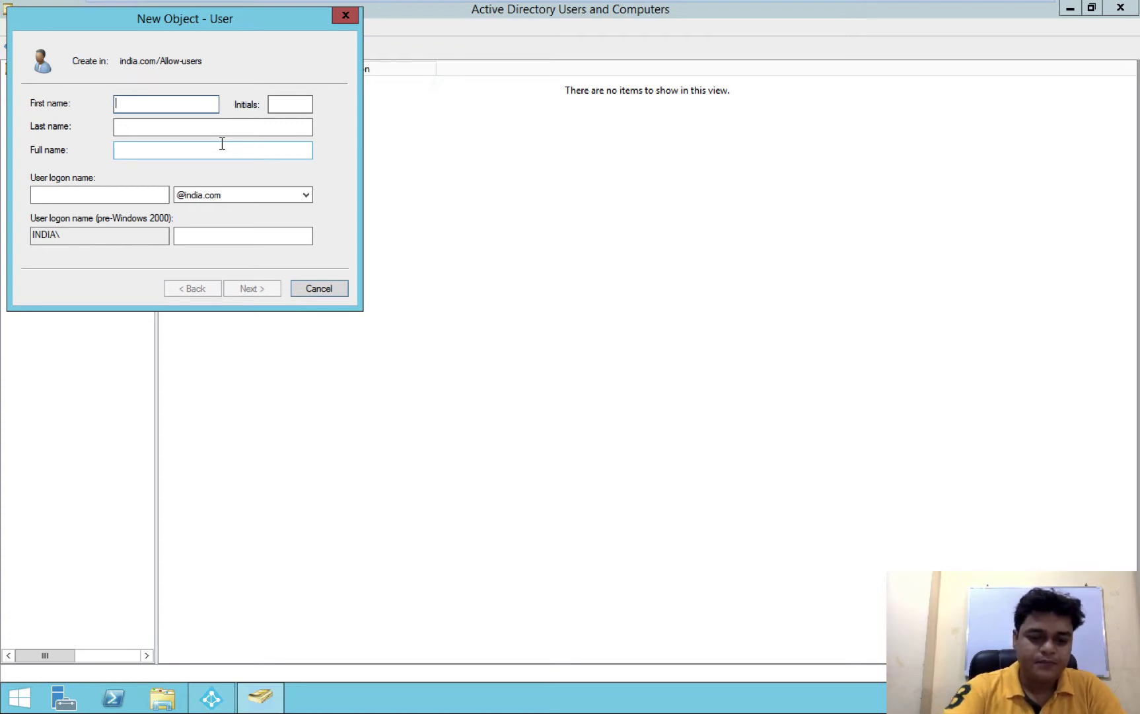
{"action": "type", "text": "traini"}
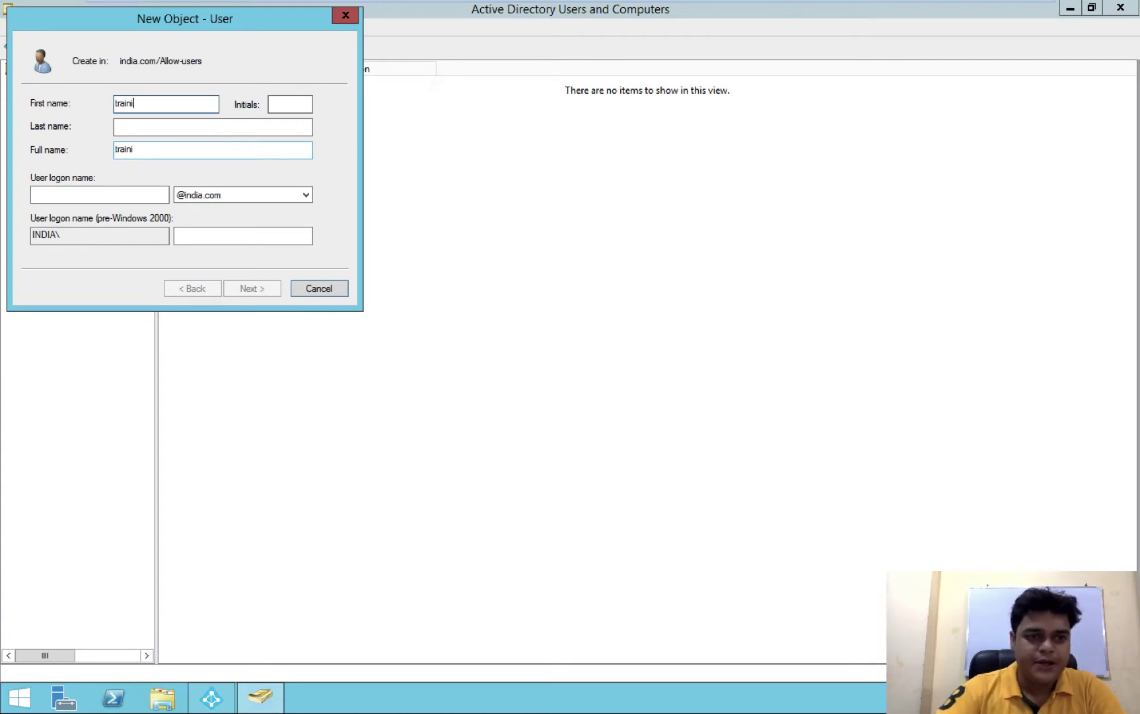
{"action": "type", "text": "ng1"}
{"action": "left_click", "coordinate": [124, 198]}
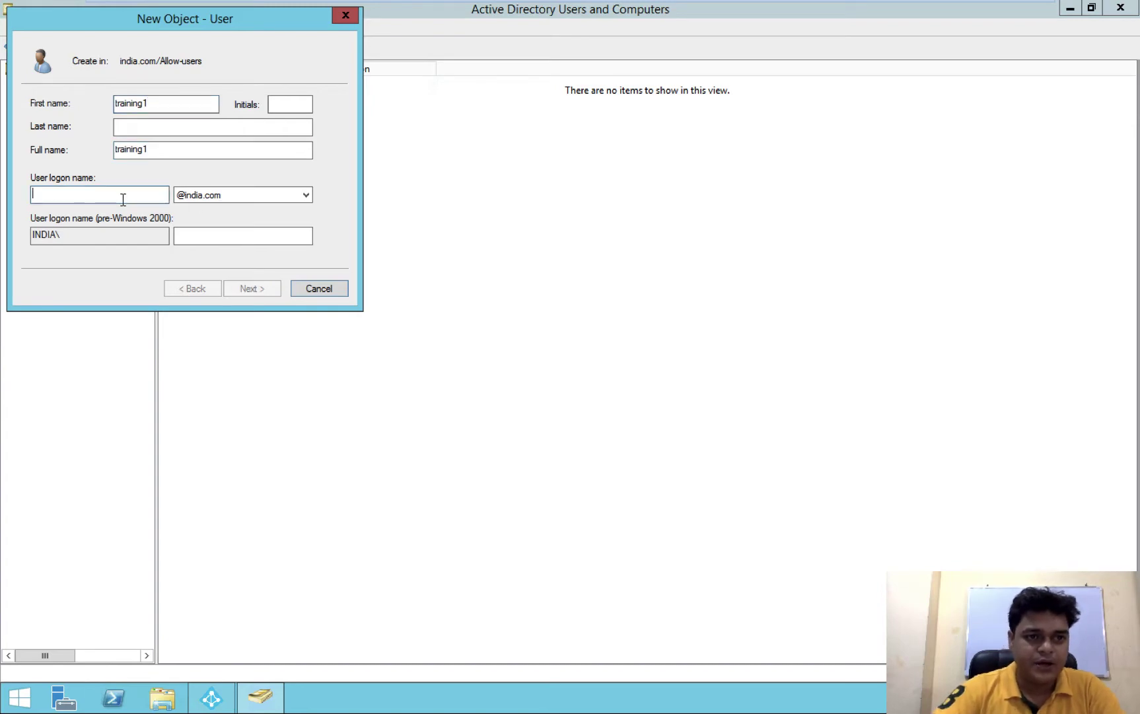
{"action": "type", "text": "train"}
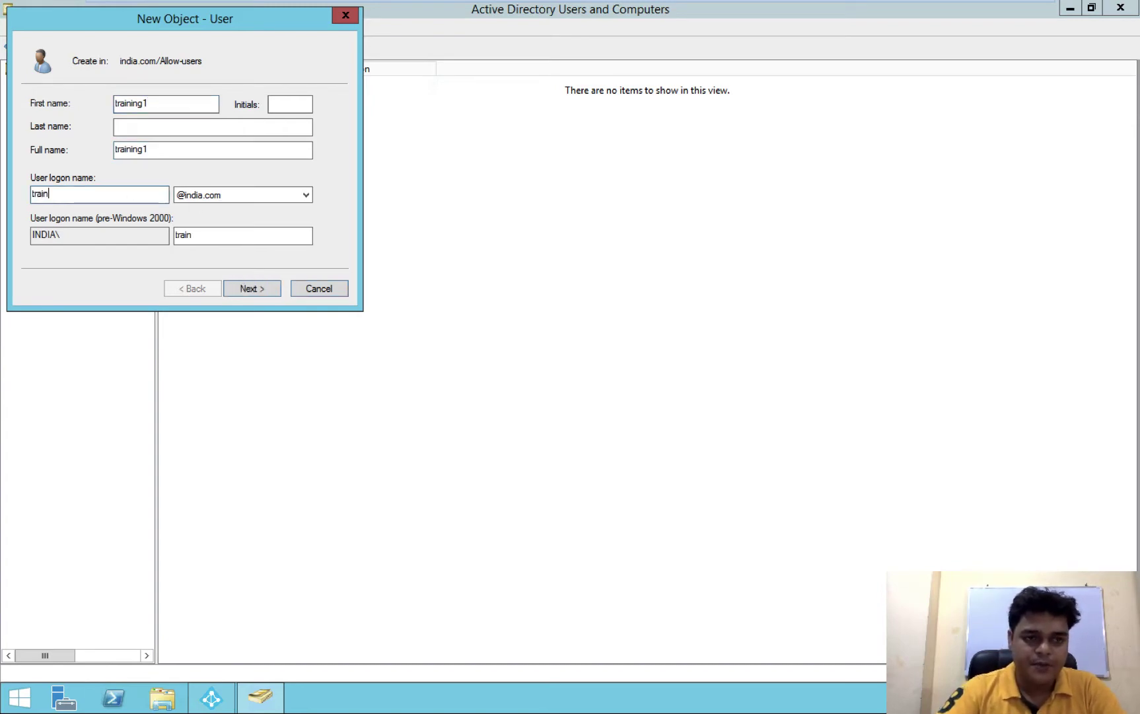
{"action": "key", "text": "BackSpace"}
{"action": "left_click_drag", "start_coordinate": [173, 103], "coordinate": [73, 103]}
{"action": "key", "text": "BackSpace"}
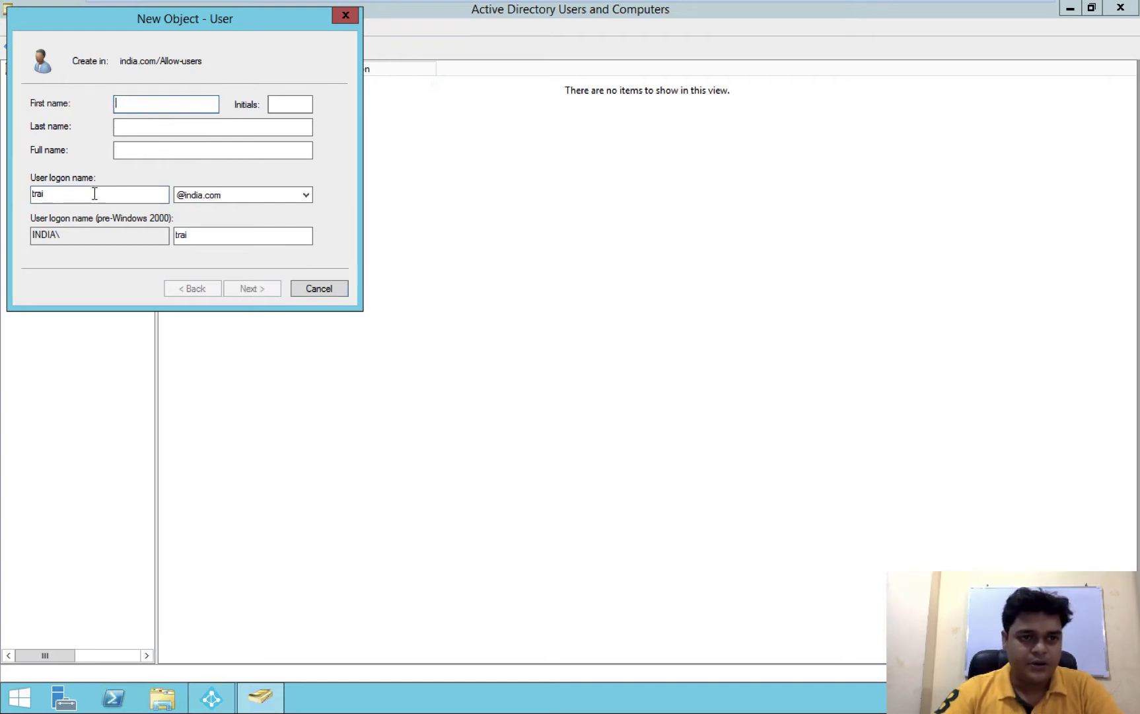
{"action": "left_click_drag", "start_coordinate": [96, 193], "coordinate": [2, 183]}
{"action": "key", "text": "BackSpace"}
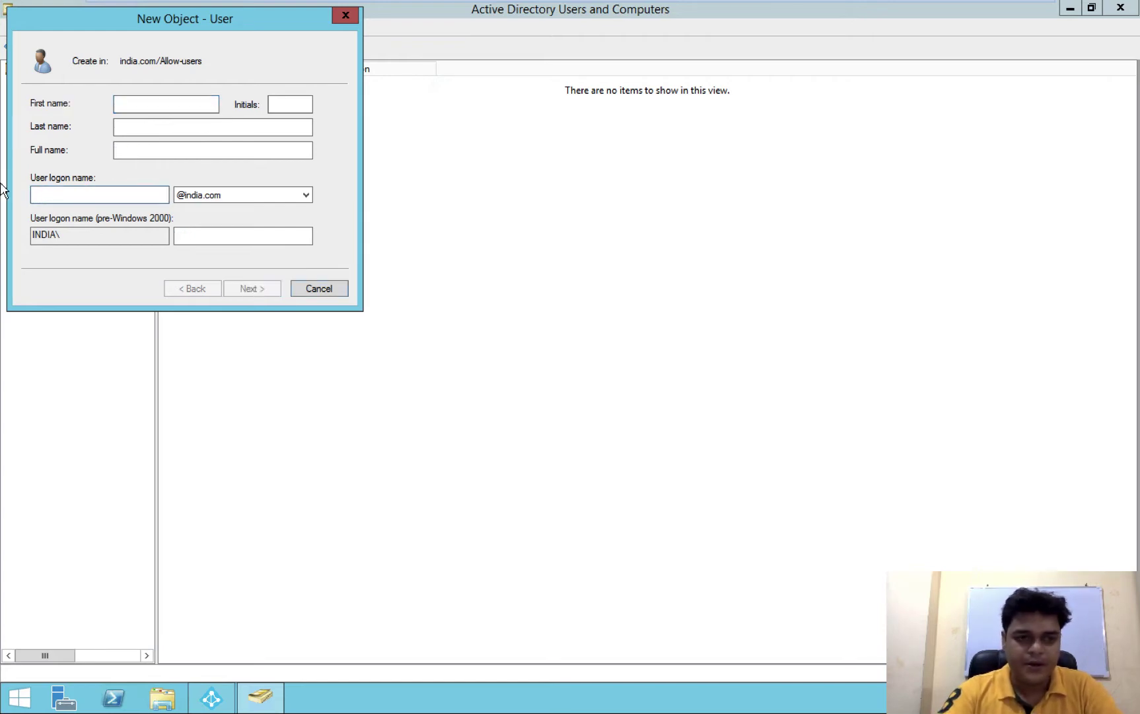
Enter class1 as the user's first name and logon name
{"action": "left_click", "coordinate": [141, 103]}
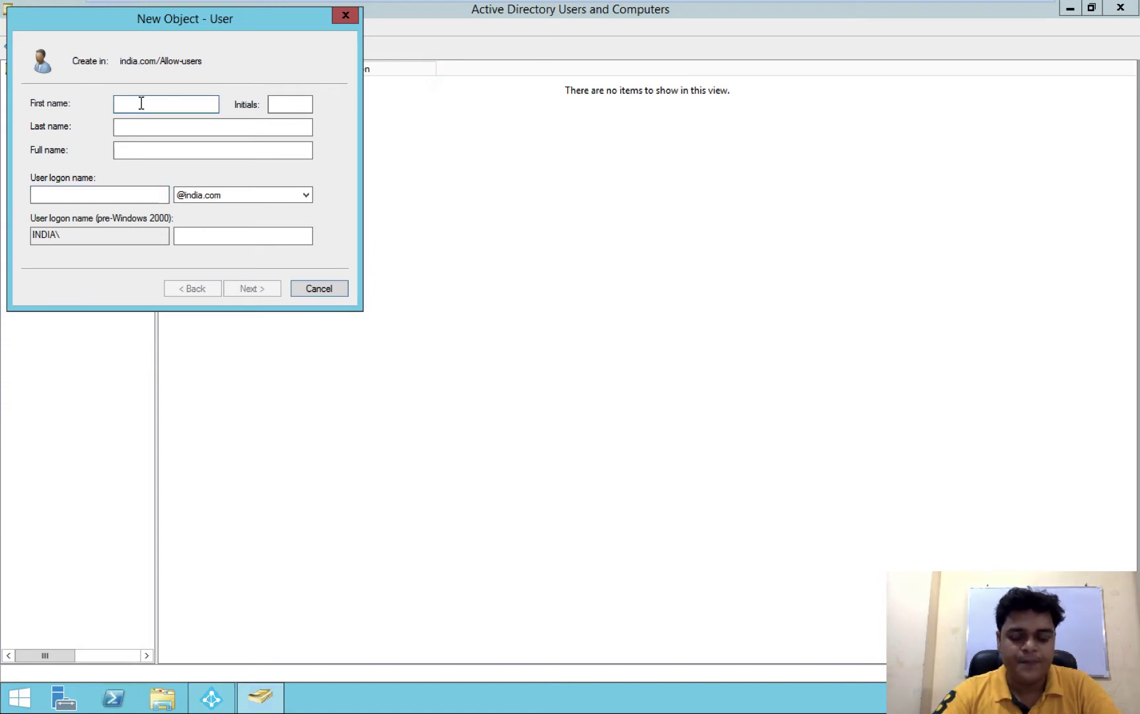
{"action": "type", "text": "de"}
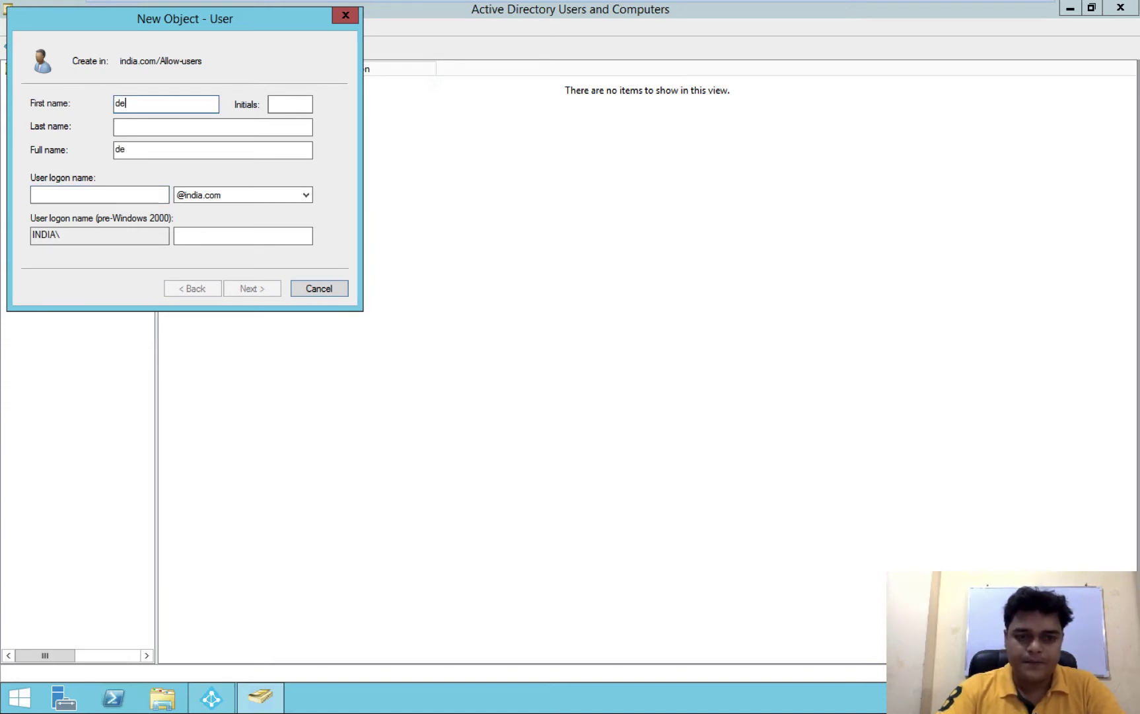
{"action": "key", "text": "BackSpace"}
{"action": "key", "text": "BackSpace"}
{"action": "type", "text": "\"claSSSSSSSSSSSSSS\".replace"}
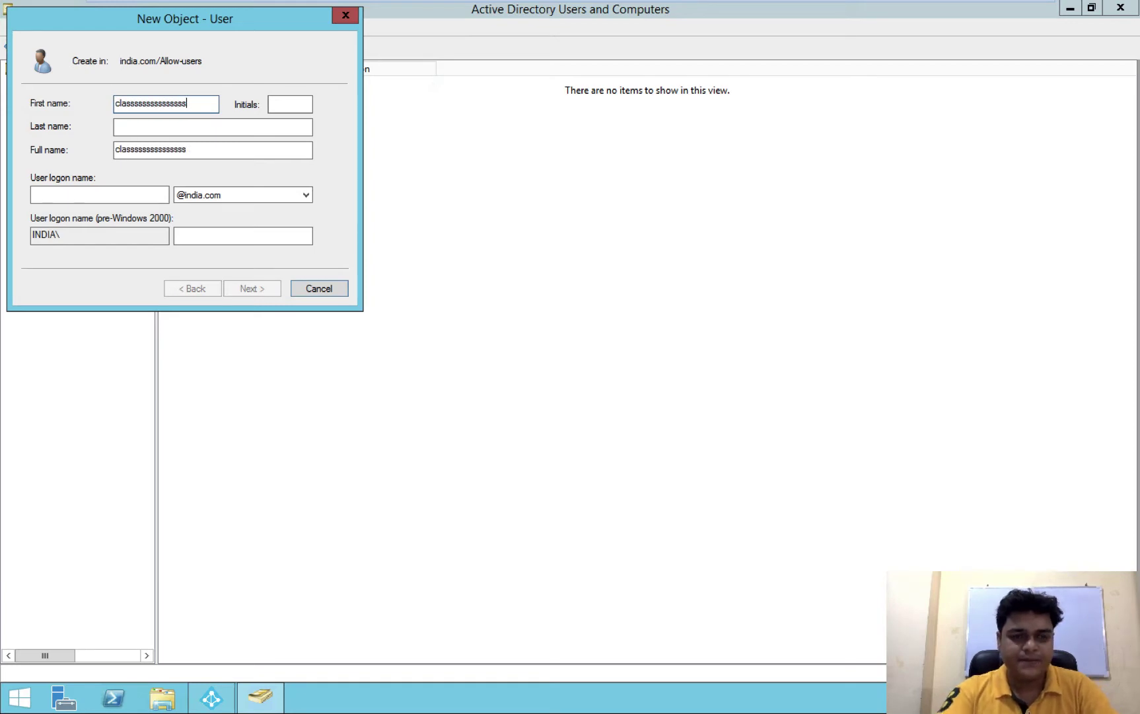
{"action": "key", "text": "BackSpace"}
{"action": "key", "text": "BackSpace"}
{"action": "key", "text": "BackSpace"}
{"action": "key", "text": "BackSpace"}
{"action": "key", "text": "BackSpace"}
{"action": "key", "text": "BackSpace"}
{"action": "key", "text": "BackSpace"}
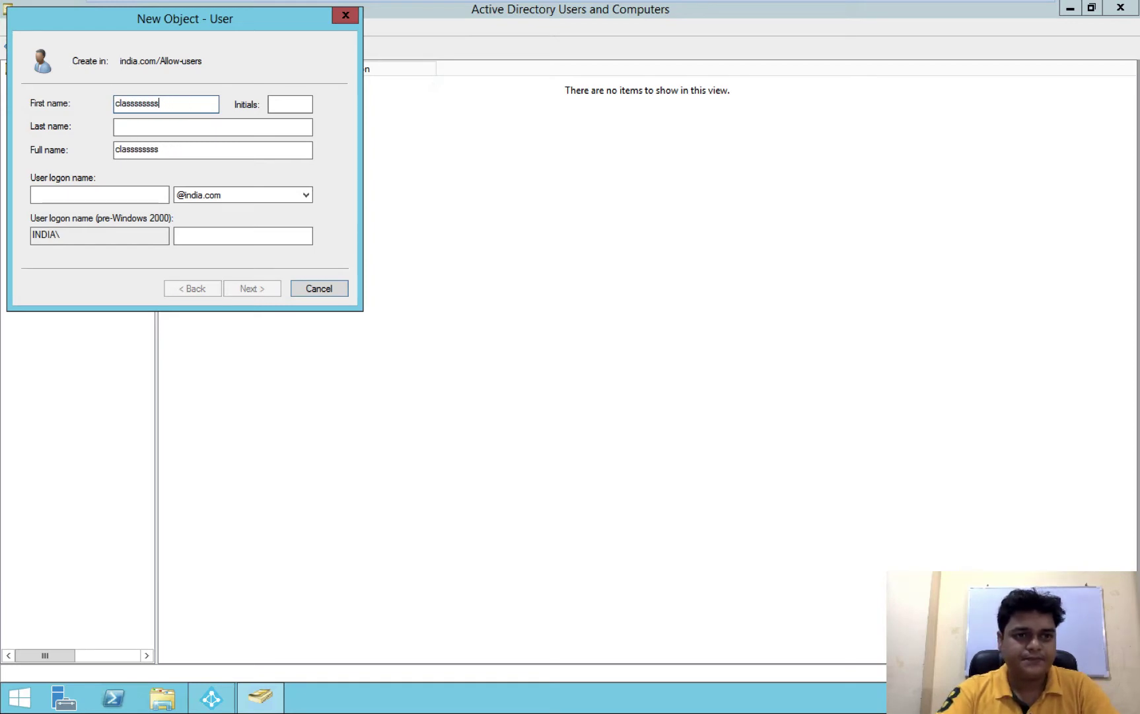
{"action": "key", "text": "BackSpace"}
{"action": "key", "text": "BackSpace"}
{"action": "key", "text": "BackSpace"}
{"action": "key", "text": "BackSpace"}
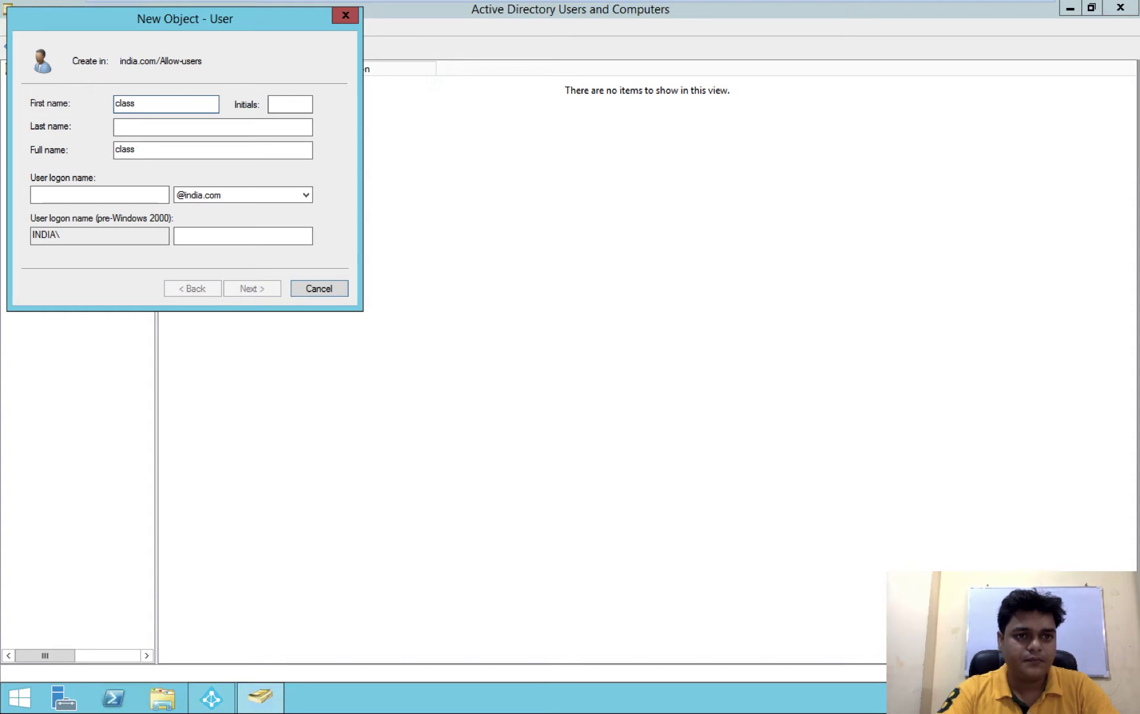
{"action": "type", "text": "1"}
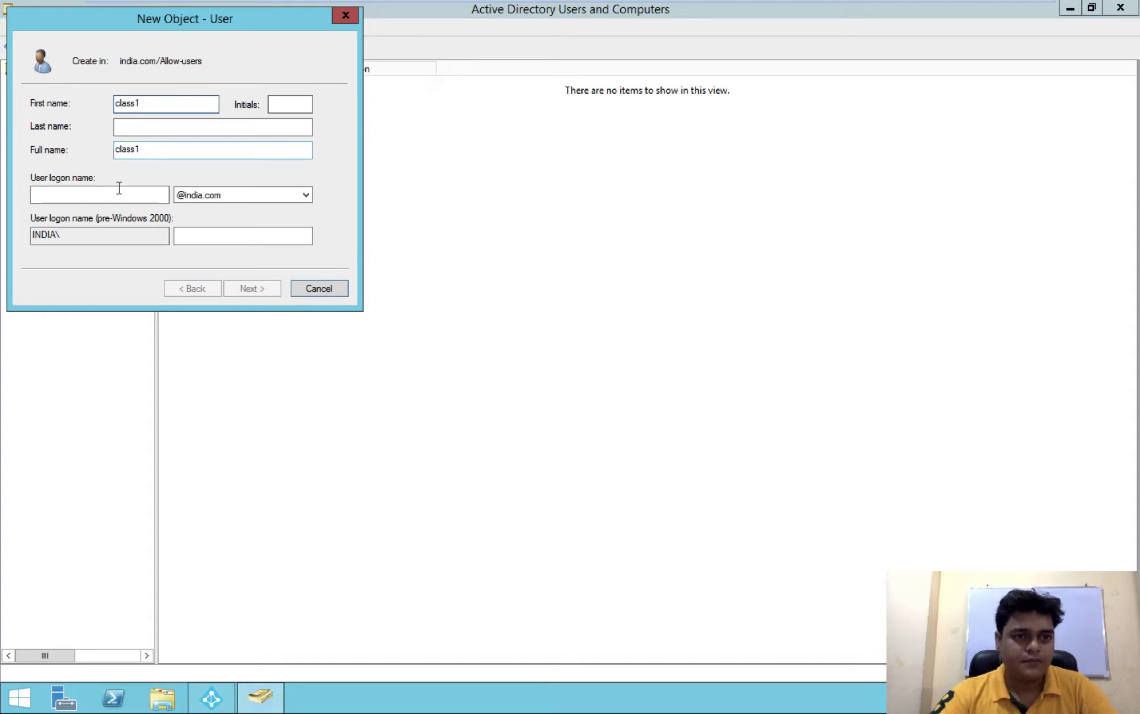
{"action": "left_click", "coordinate": [119, 192]}
{"action": "type", "text": "cl"}
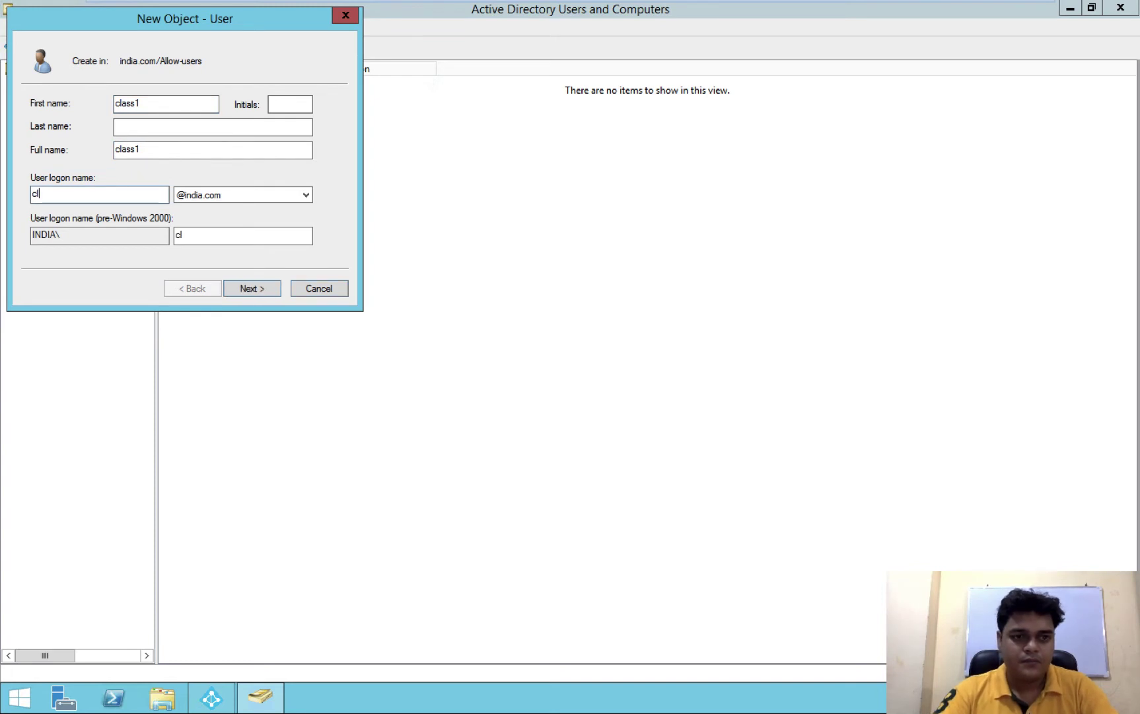
{"action": "type", "text": "ass1"}
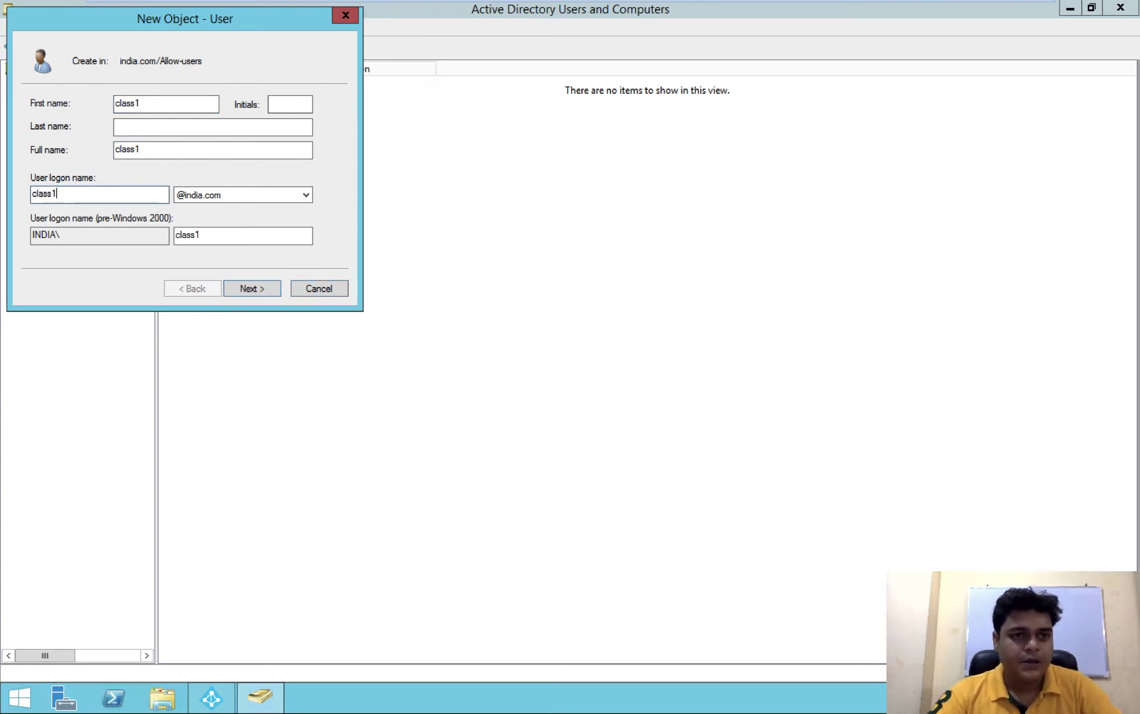
{"action": "left_click", "coordinate": [258, 291]}
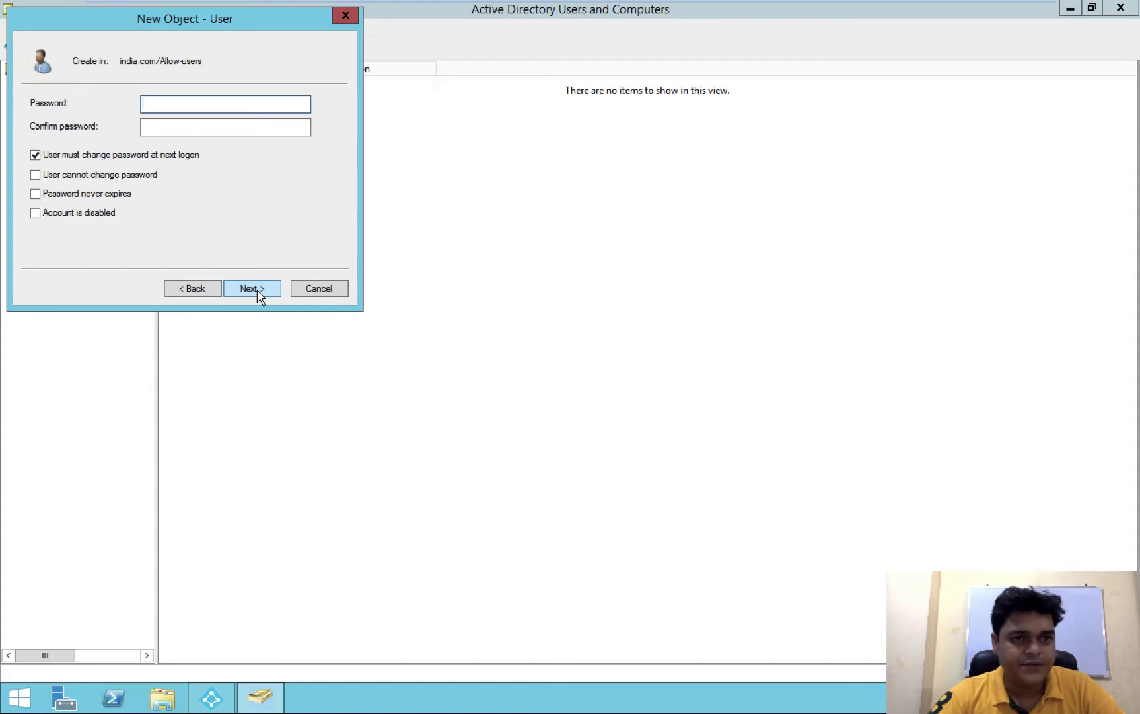
Set and confirm class1's password with no change required at next logon, and create the user
{"action": "left_click", "coordinate": [35, 155]}
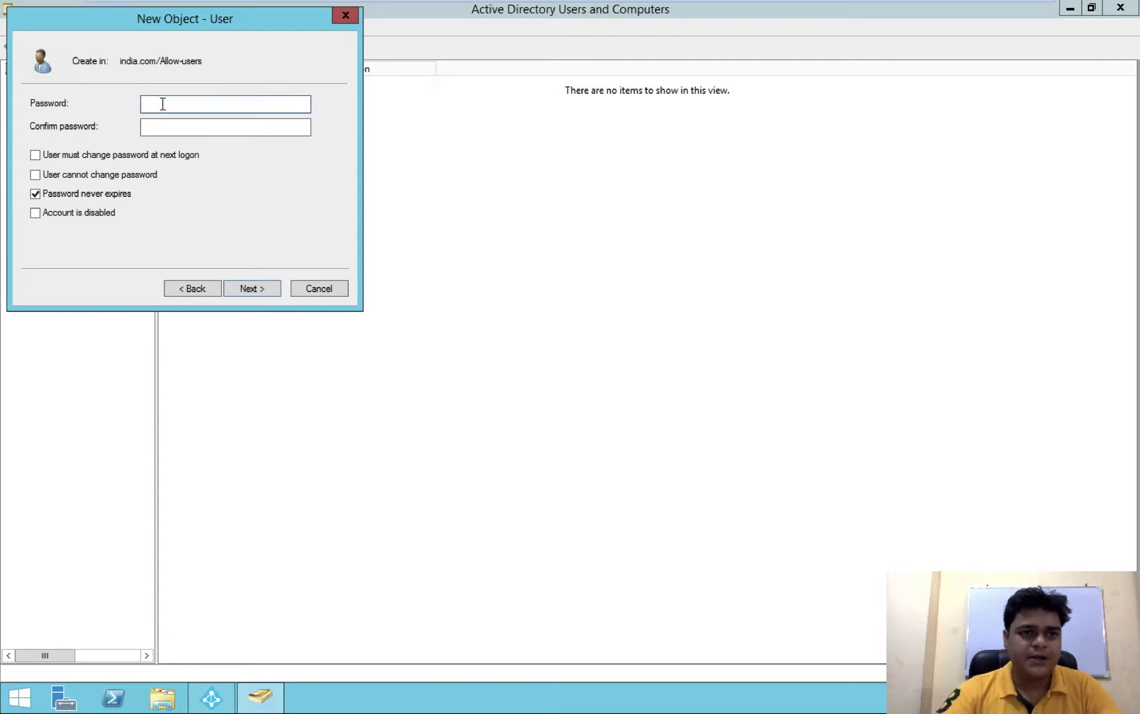
{"action": "type", "text": "•••"}
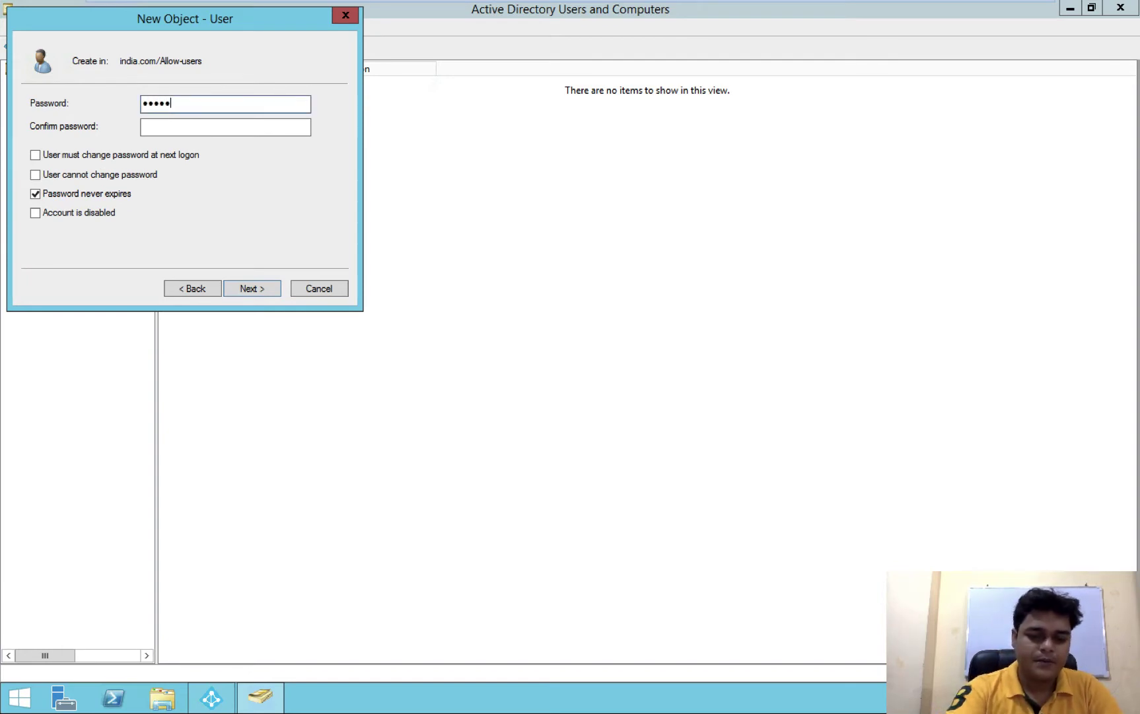
{"action": "type", "text": "••••"}
{"action": "key", "text": "Tab"}
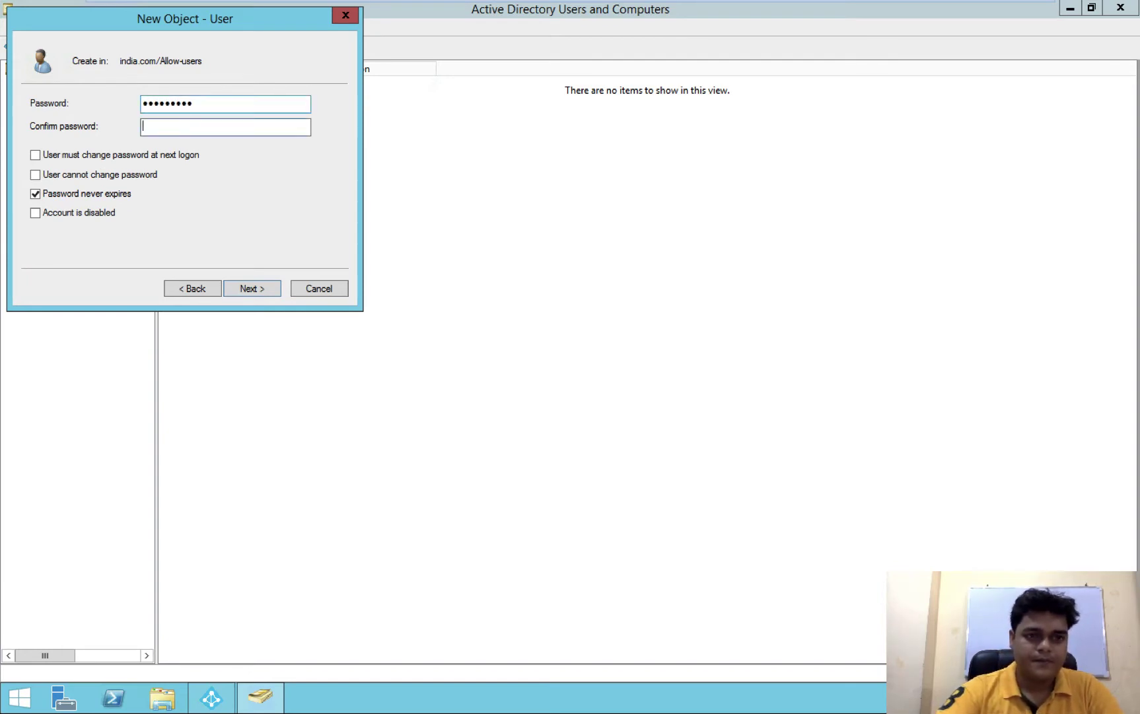
{"action": "type", "text": "•••••••••"}
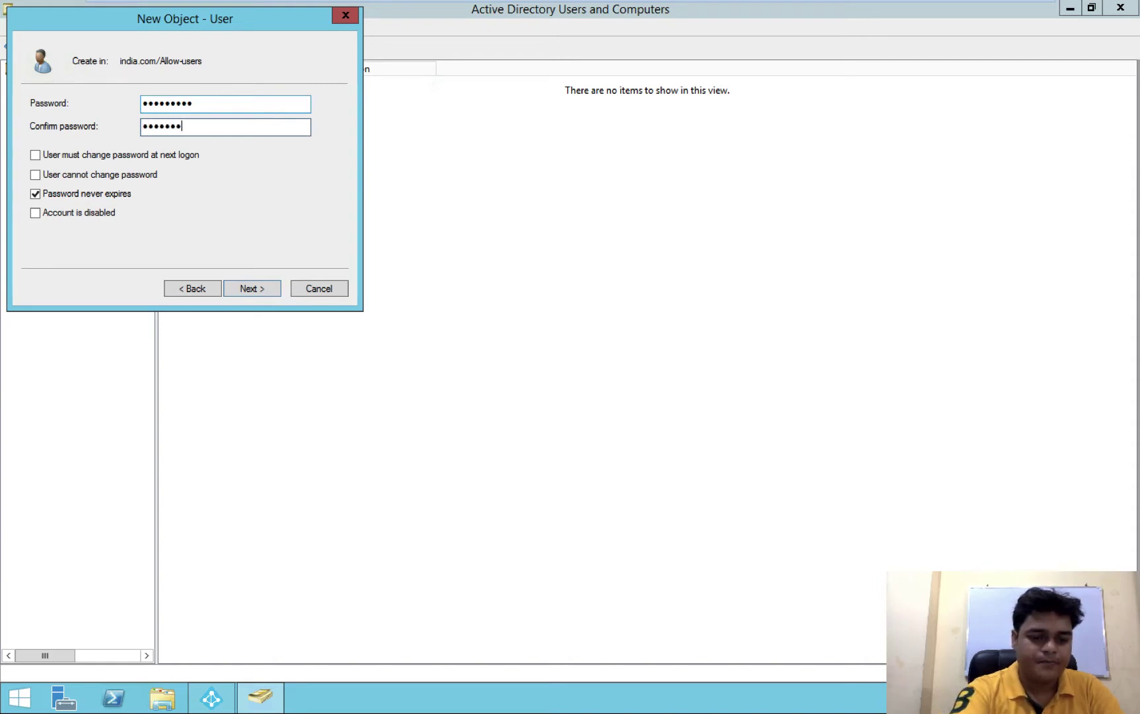
{"action": "left_click", "coordinate": [258, 290]}
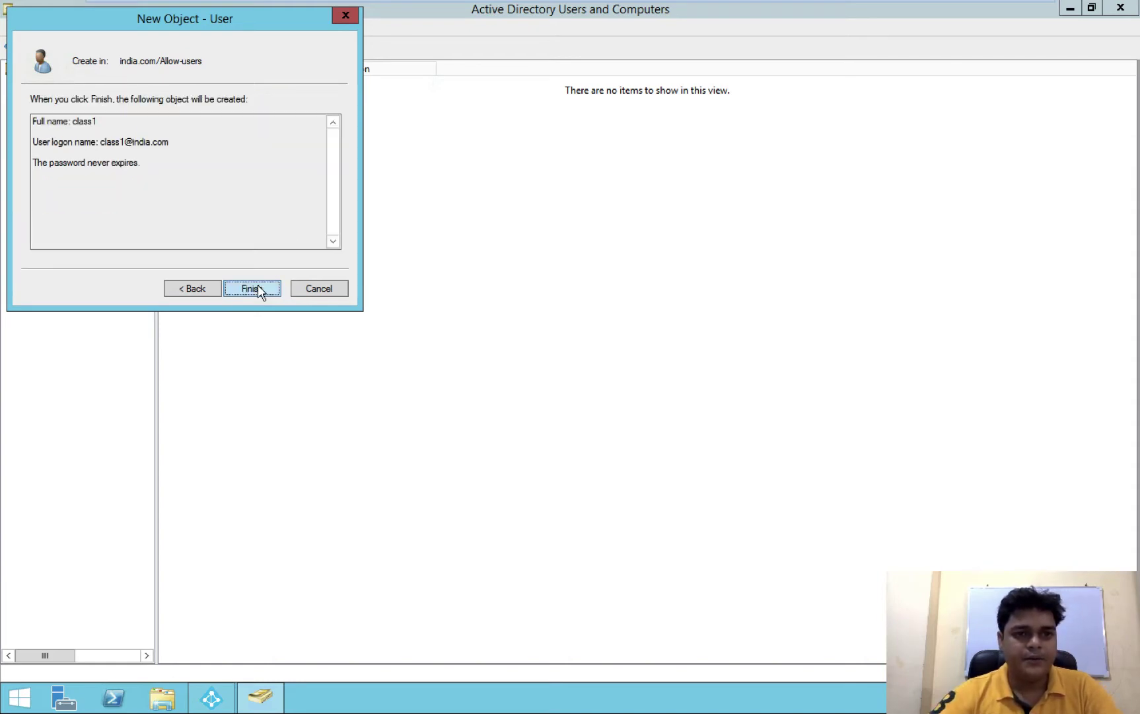
{"action": "left_click", "coordinate": [257, 288]}
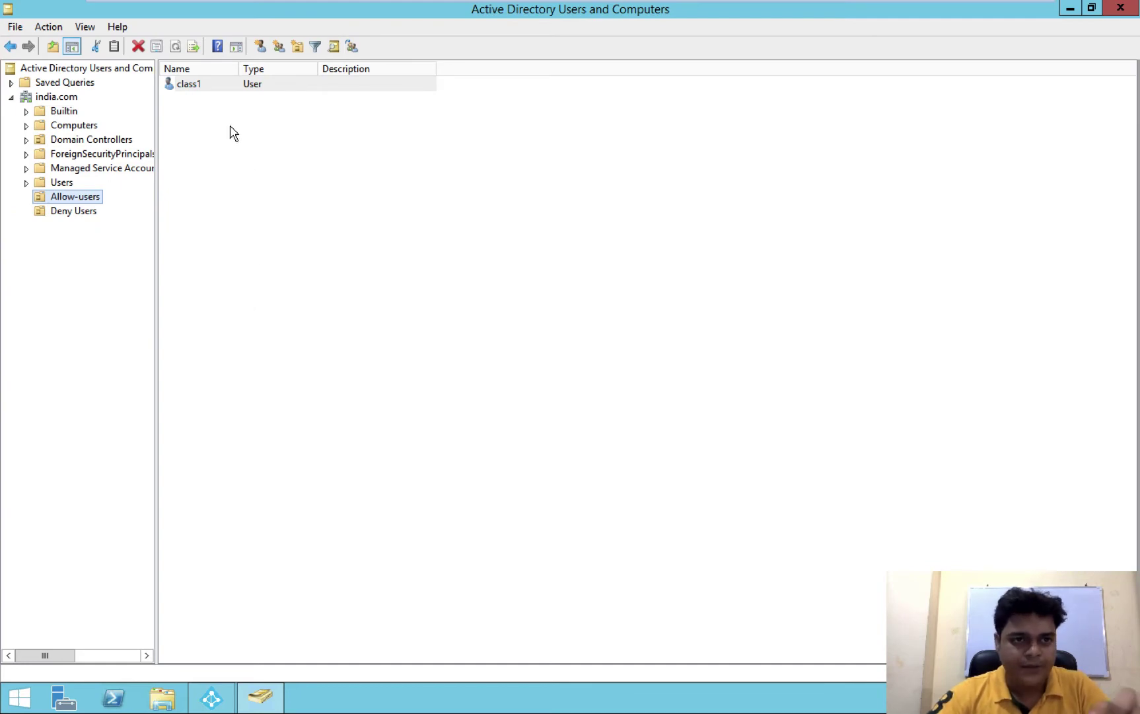
Start user class2 in Deny Users with no forced password change and a never-expiring password
{"action": "left_click", "coordinate": [97, 212]}
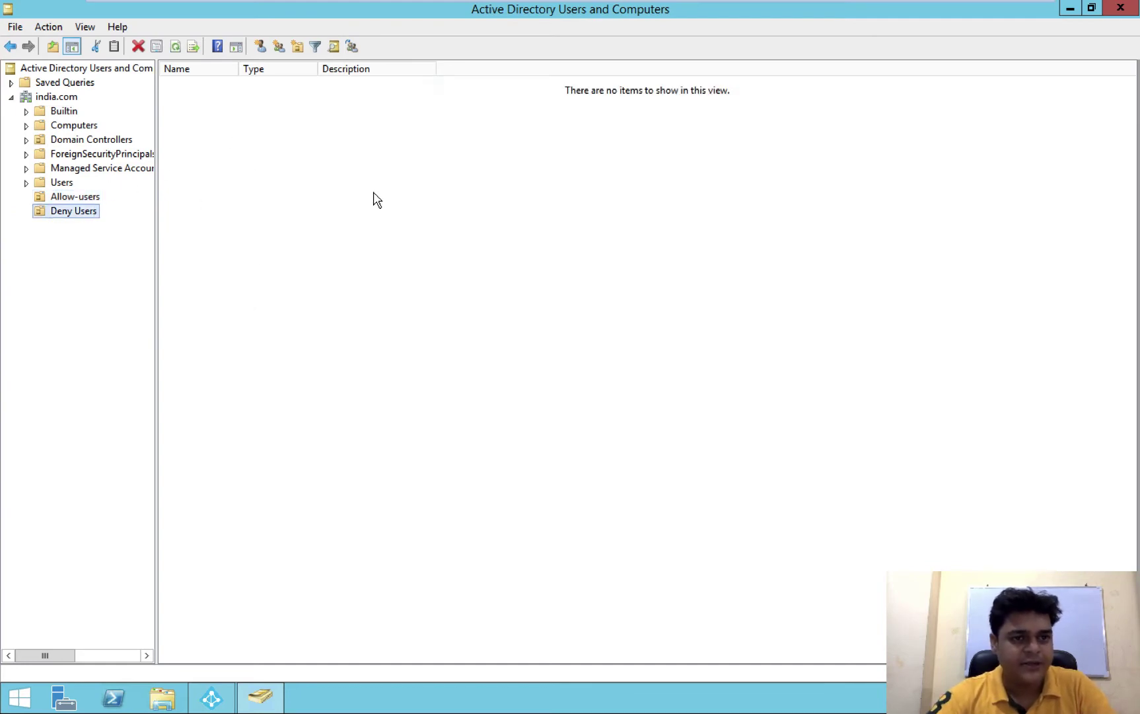
{"action": "left_click", "coordinate": [261, 47]}
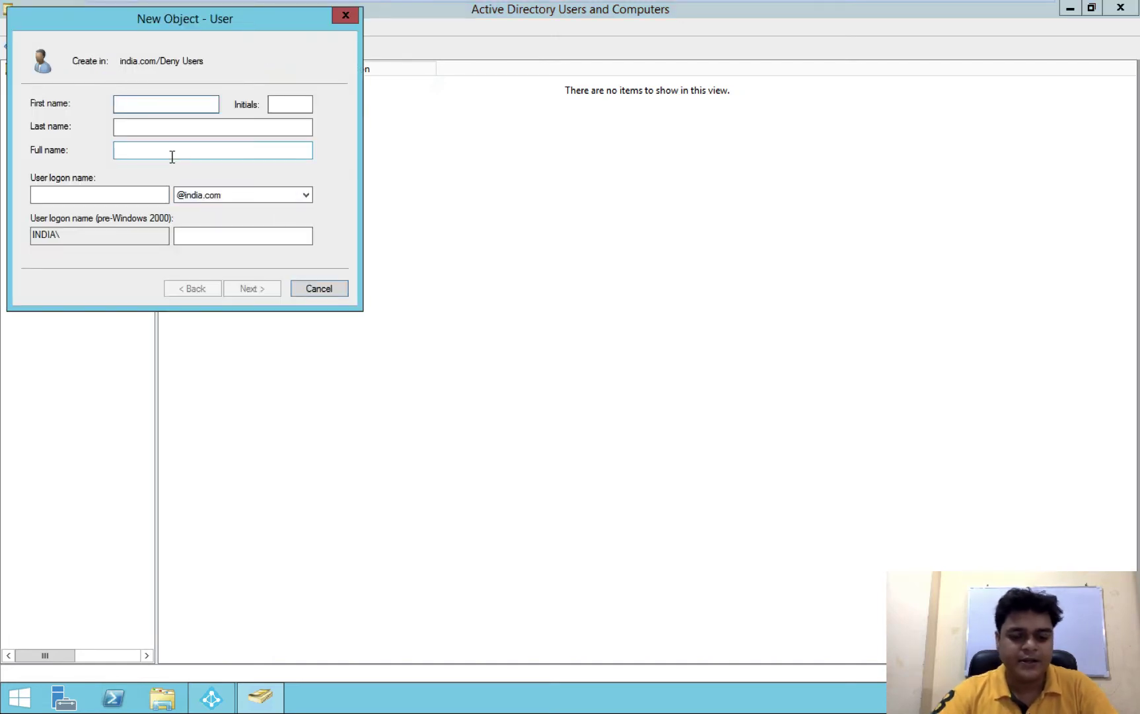
{"action": "type", "text": "class2"}
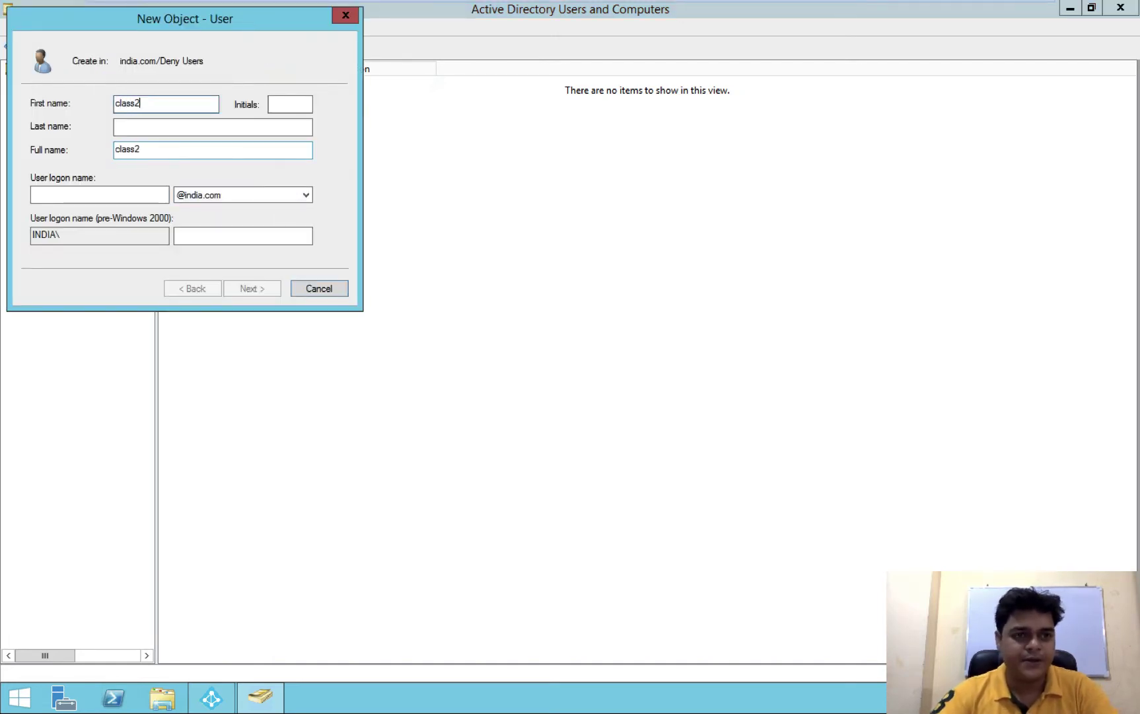
{"action": "left_click", "coordinate": [114, 195]}
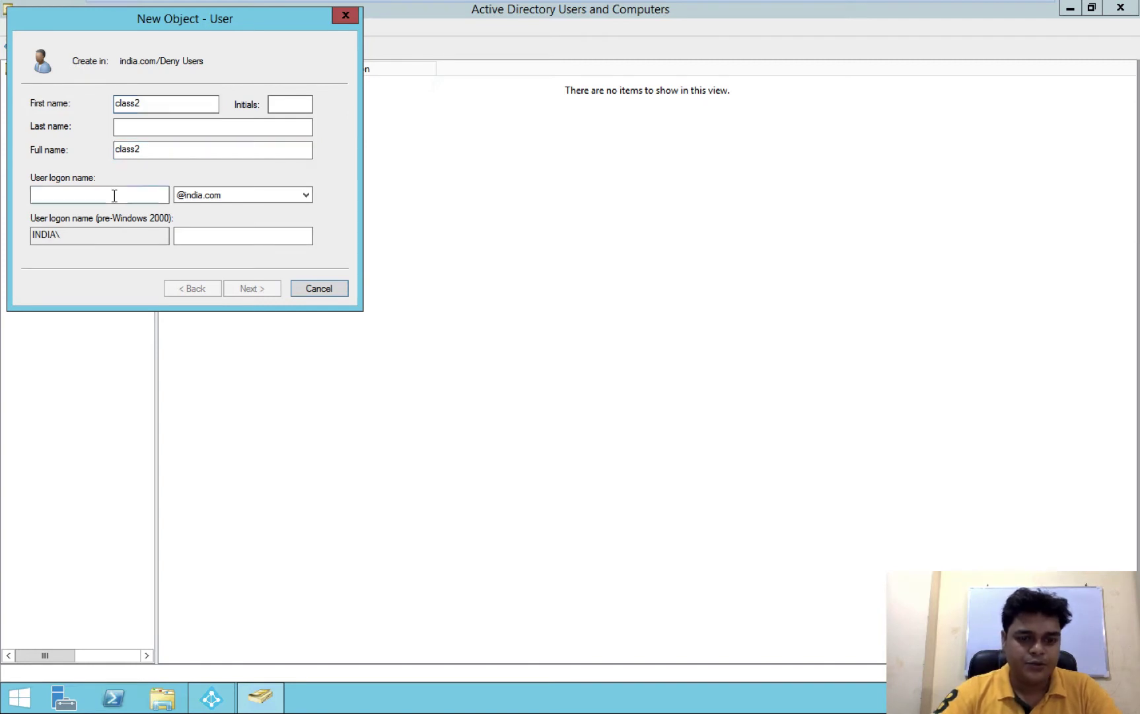
{"action": "type", "text": "class2"}
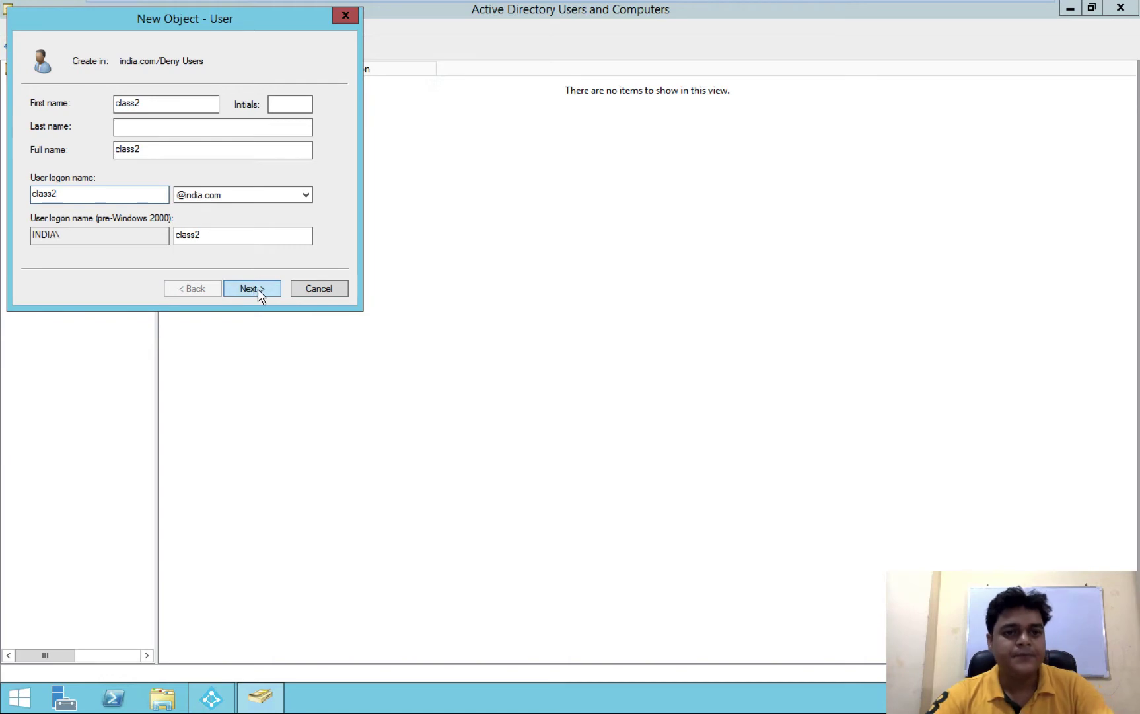
{"action": "key", "text": "Return"}
{"action": "left_click", "coordinate": [35, 155]}
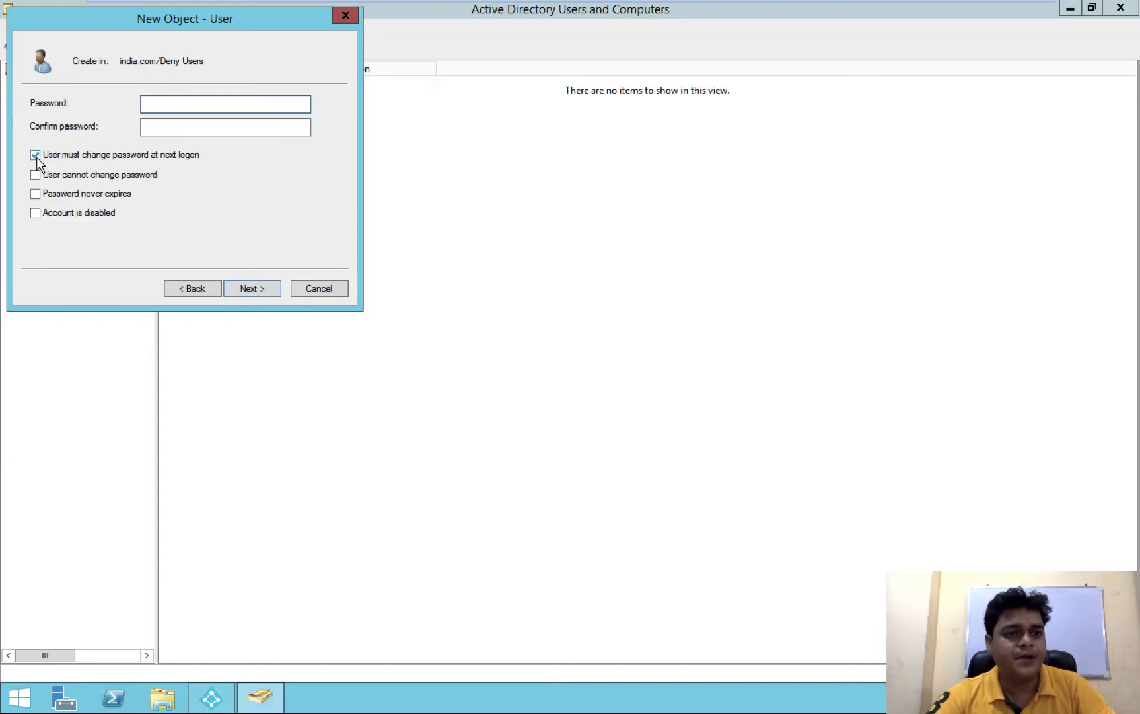
{"action": "left_click", "coordinate": [35, 194]}
Enter matching passwords after a mismatch error, create class2, then view Allow-users and Deny Users
{"action": "left_click", "coordinate": [170, 107]}
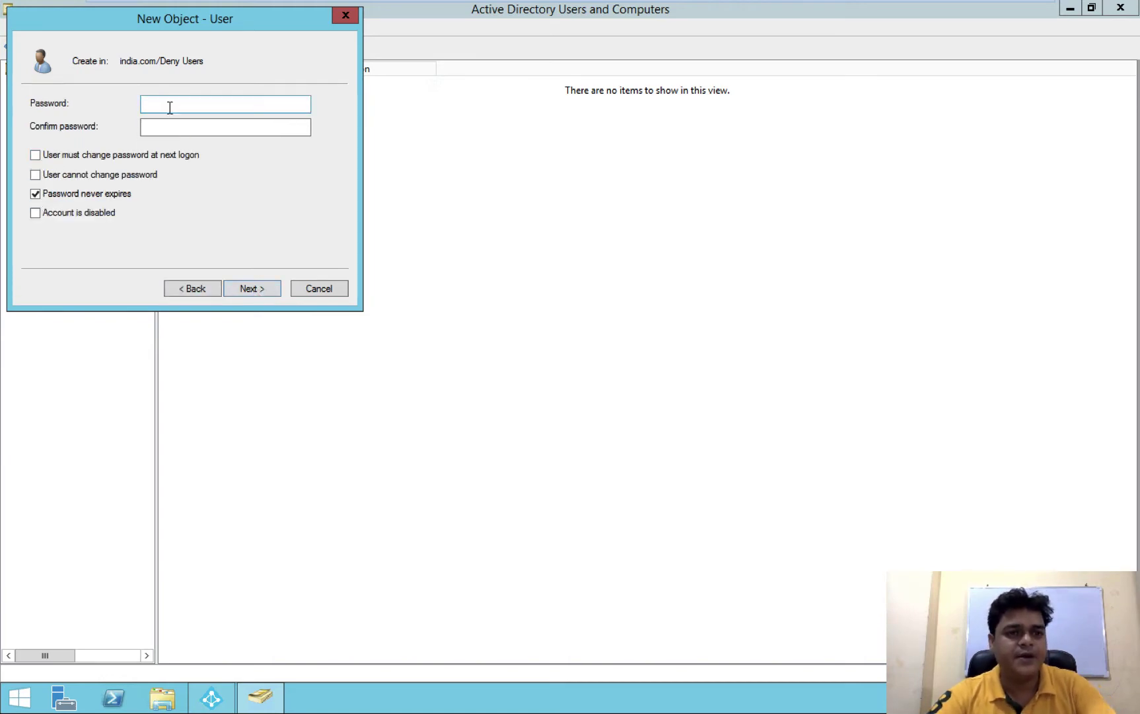
{"action": "type", "text": "•••••••••"}
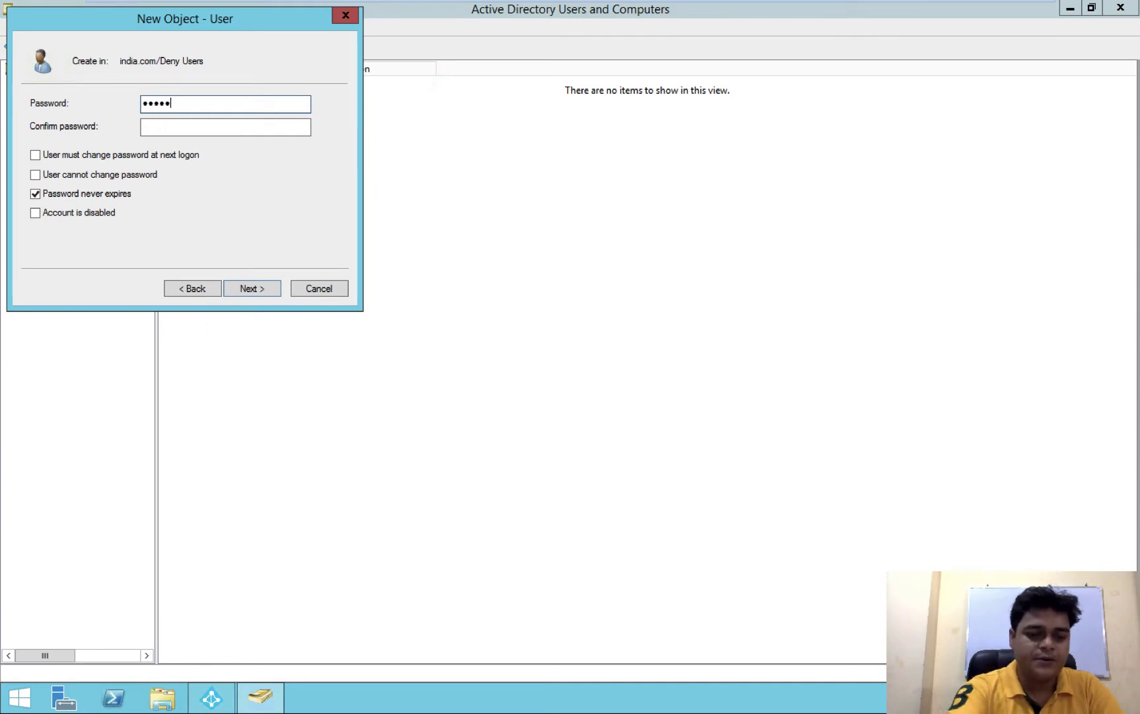
{"action": "key", "text": "Tab"}
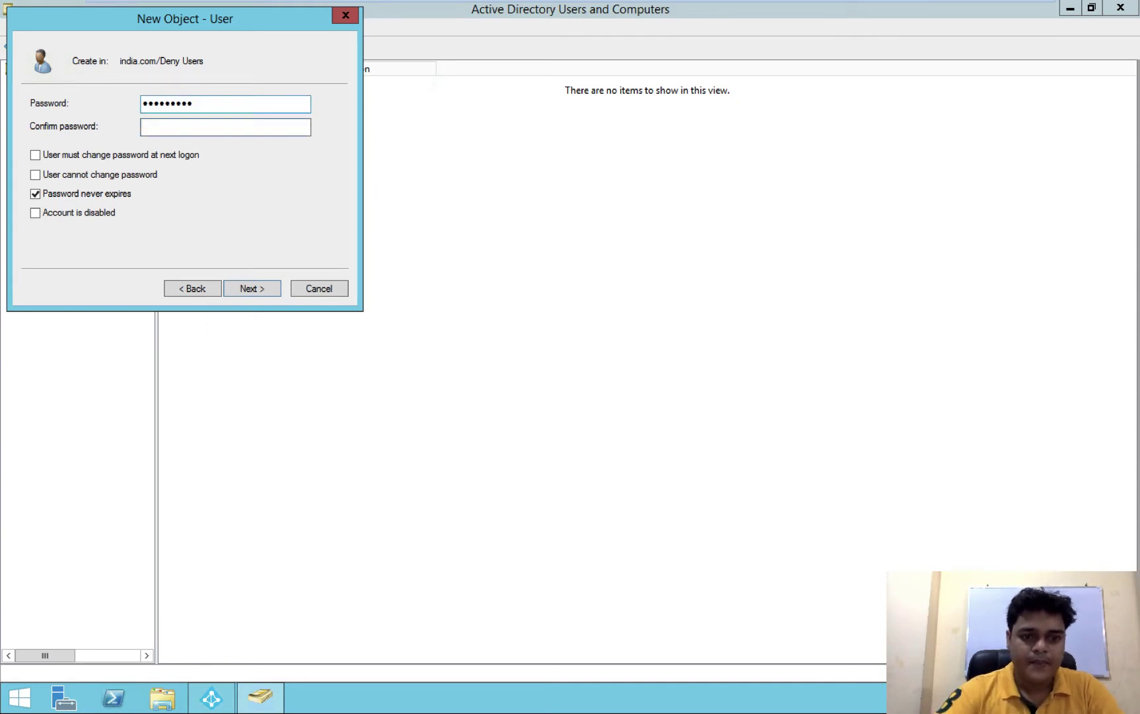
{"action": "type", "text": "••••••••"}
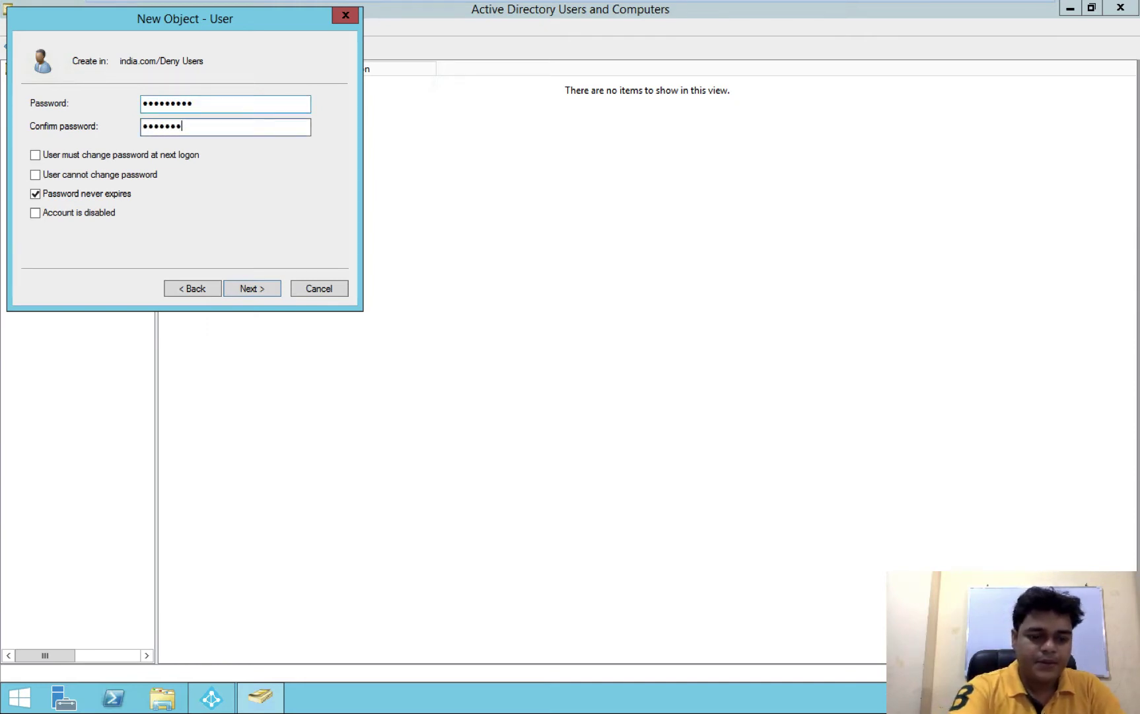
{"action": "left_click", "coordinate": [251, 289]}
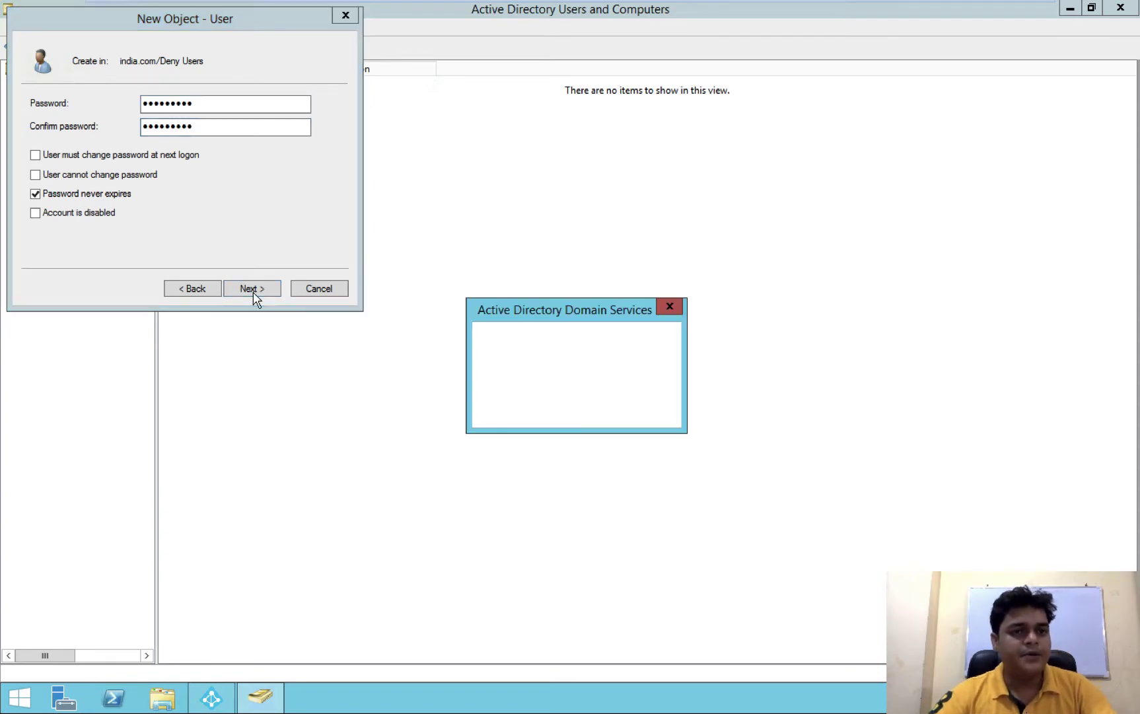
{"action": "left_click", "coordinate": [634, 409]}
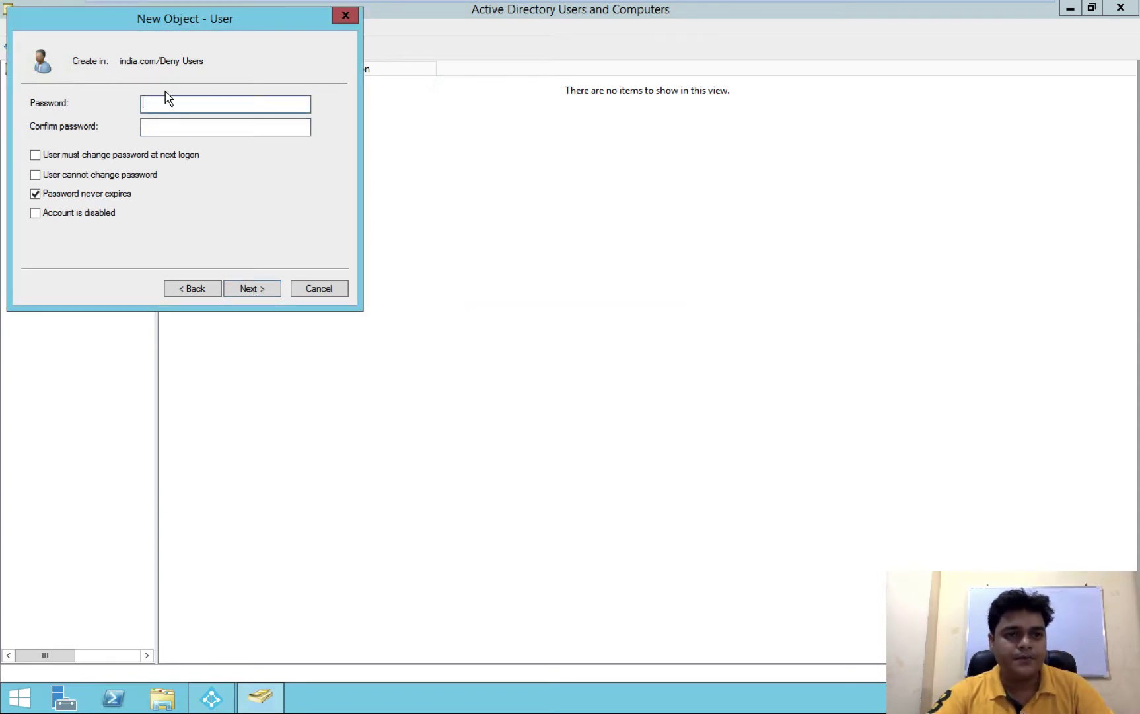
{"action": "type", "text": "•••••"}
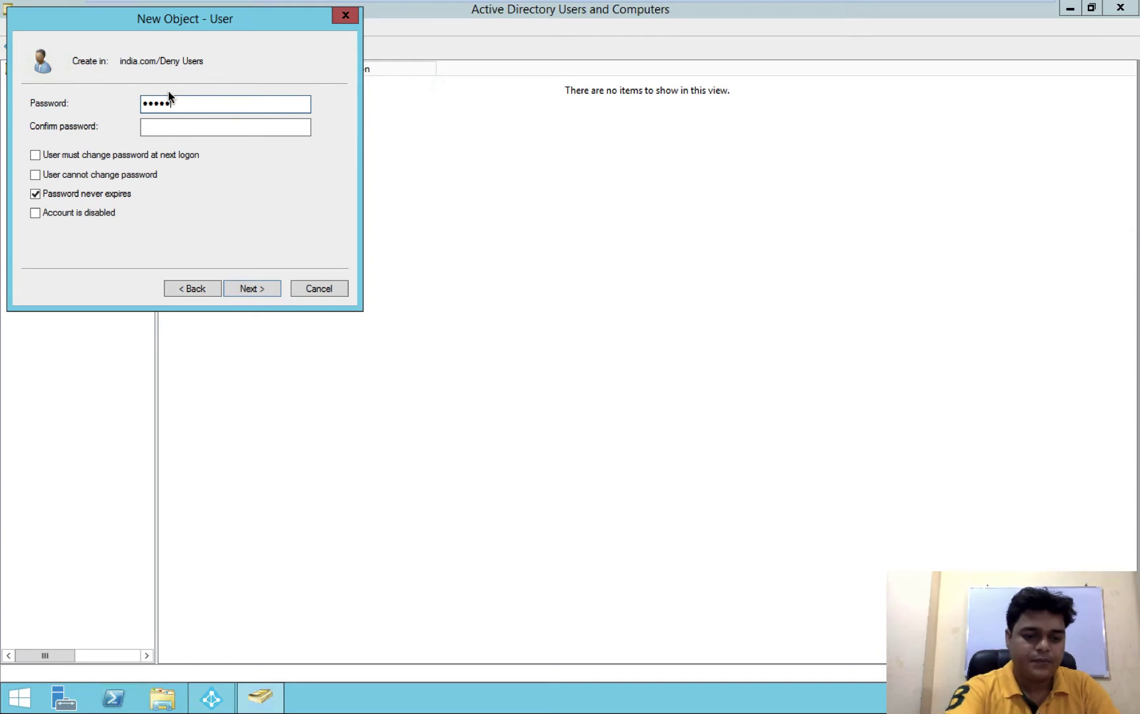
{"action": "type", "text": "••••"}
{"action": "type", "text": "•"}
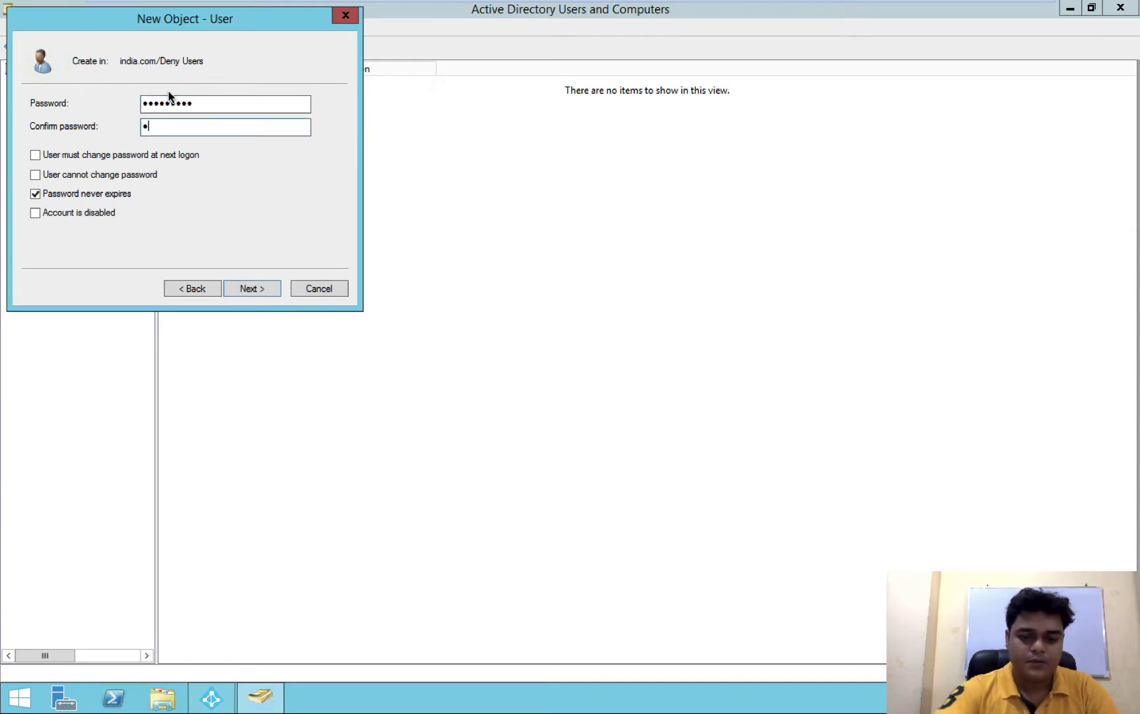
{"action": "type", "text": "••••••••"}
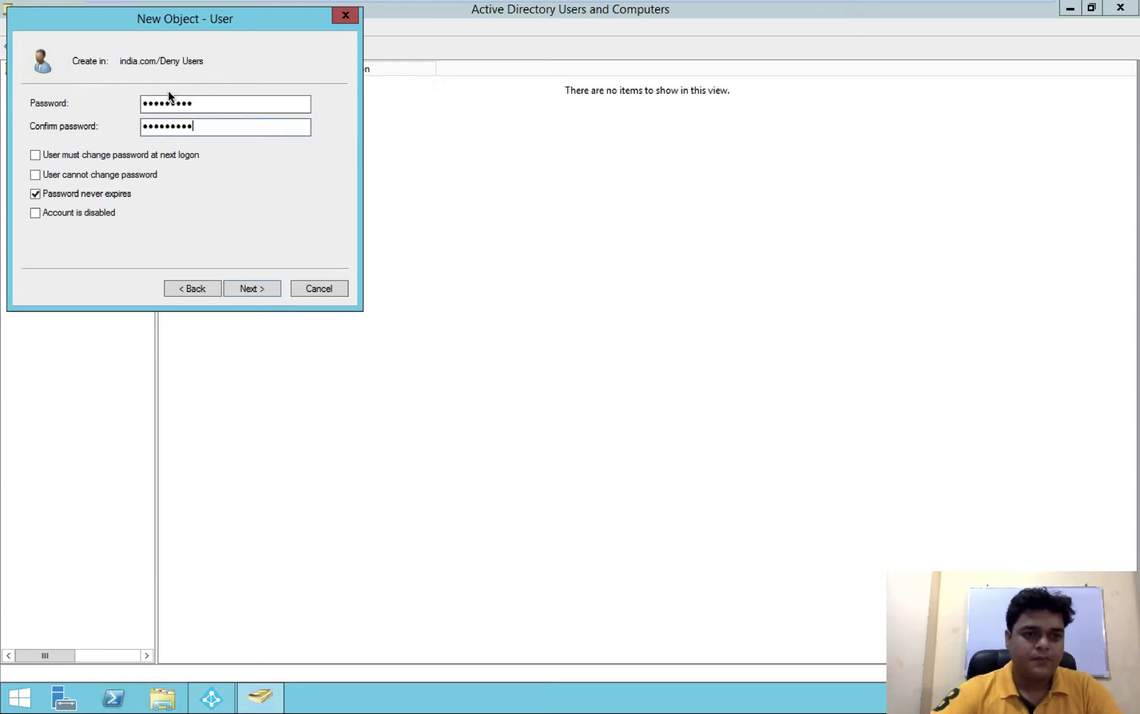
{"action": "left_click", "coordinate": [239, 289]}
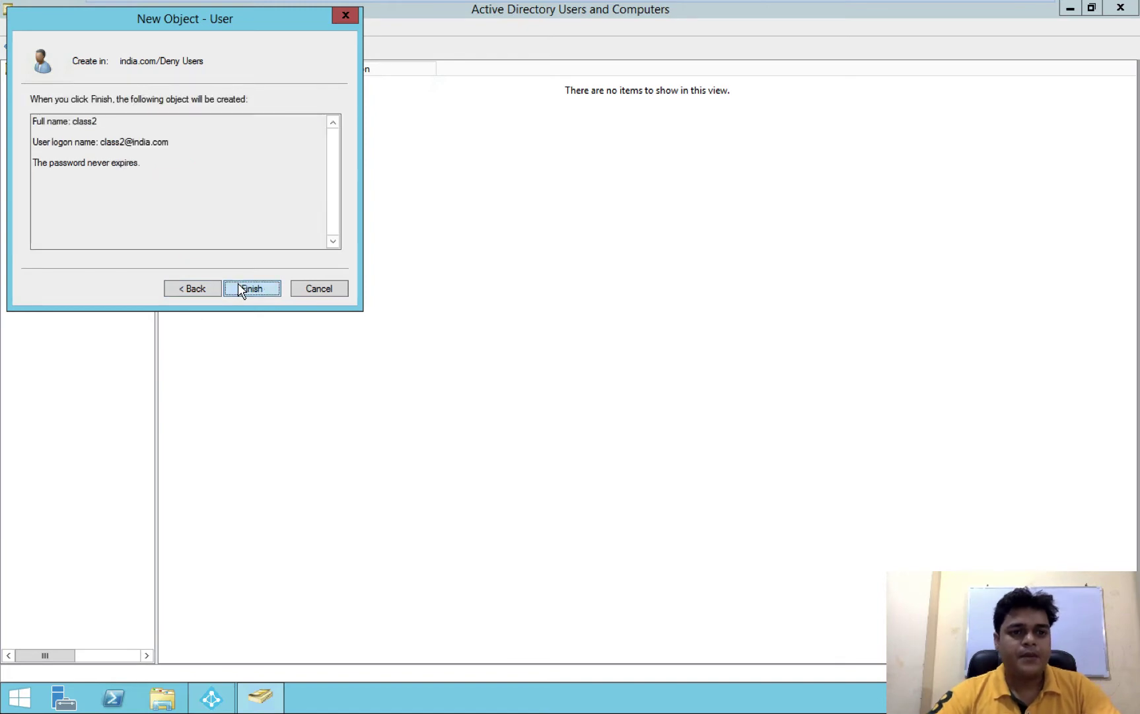
{"action": "left_click", "coordinate": [239, 289]}
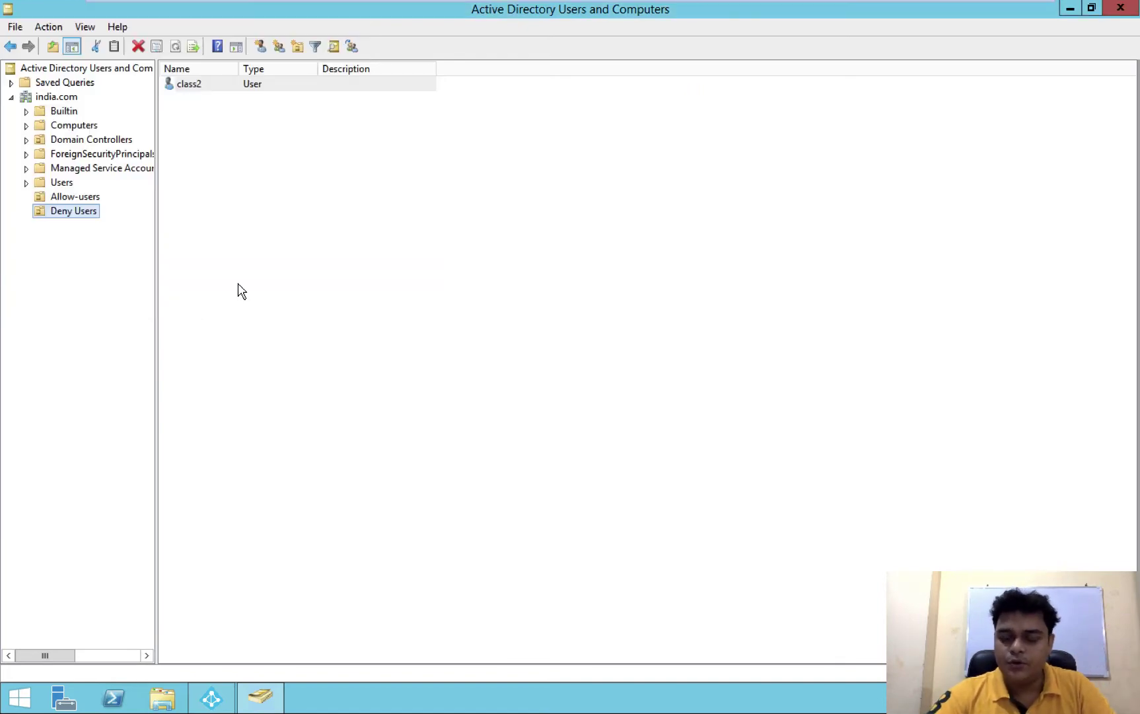
{"action": "left_click", "coordinate": [84, 197]}
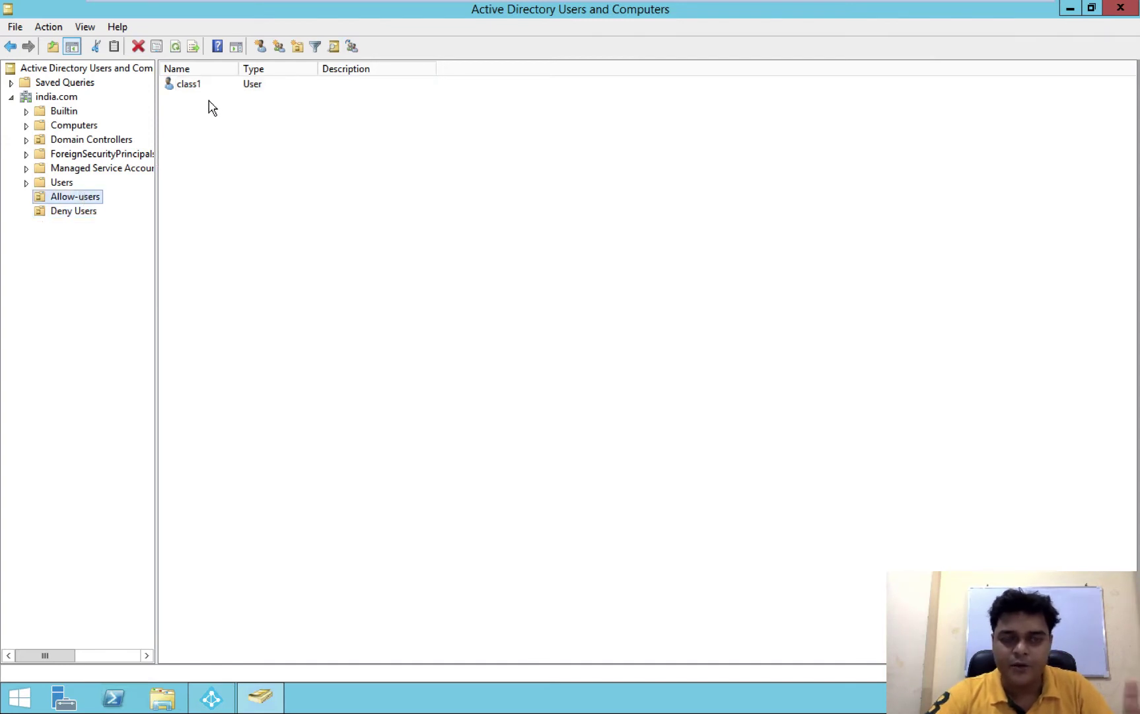
{"action": "left_click", "coordinate": [82, 211]}
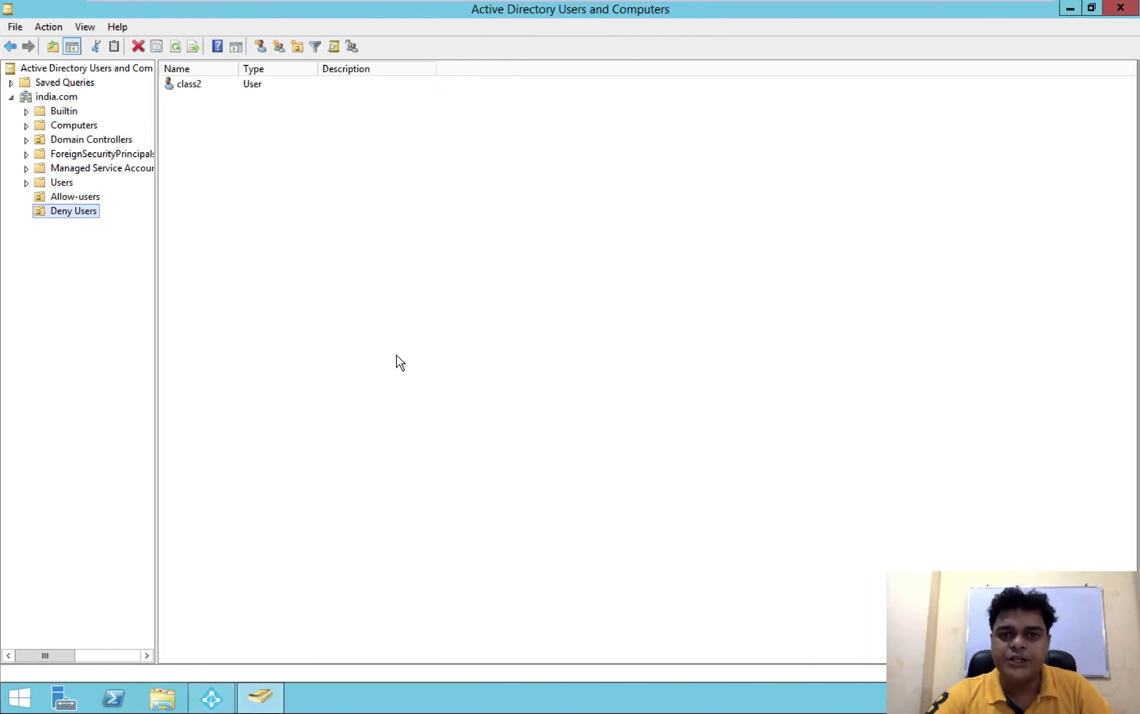
Step back to Azure AD sign-in, re-verify the credentials, and return to Domain and OU filtering
{"action": "left_click", "coordinate": [1071, 10]}
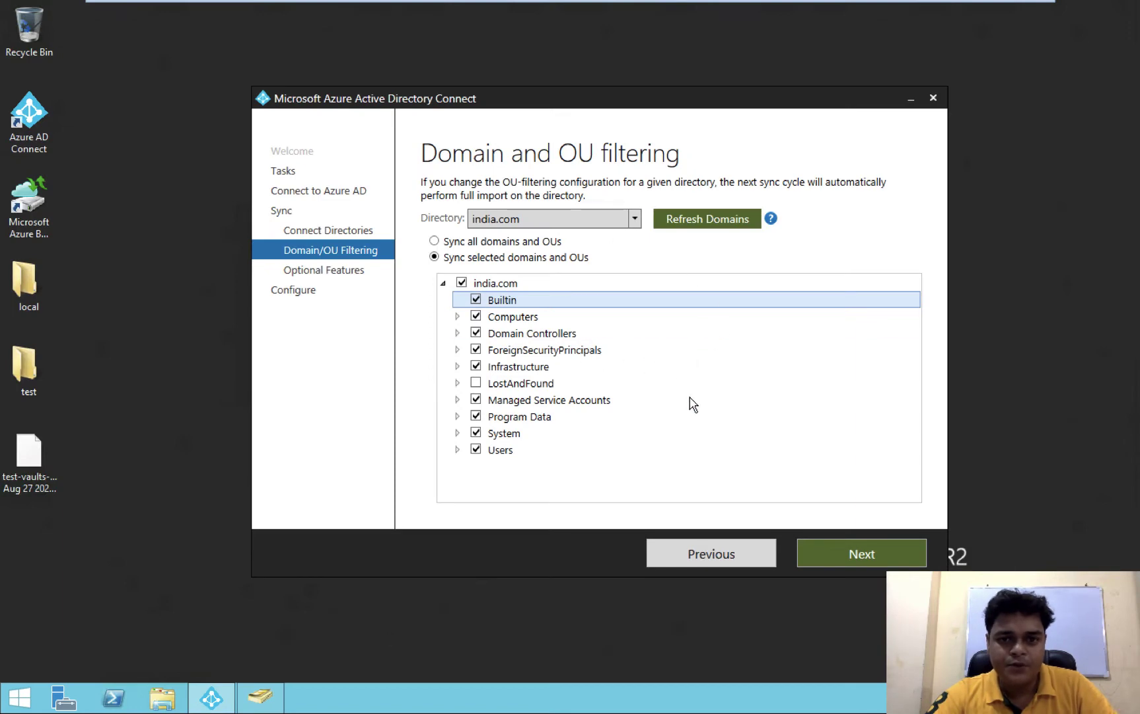
{"action": "left_click", "coordinate": [706, 552]}
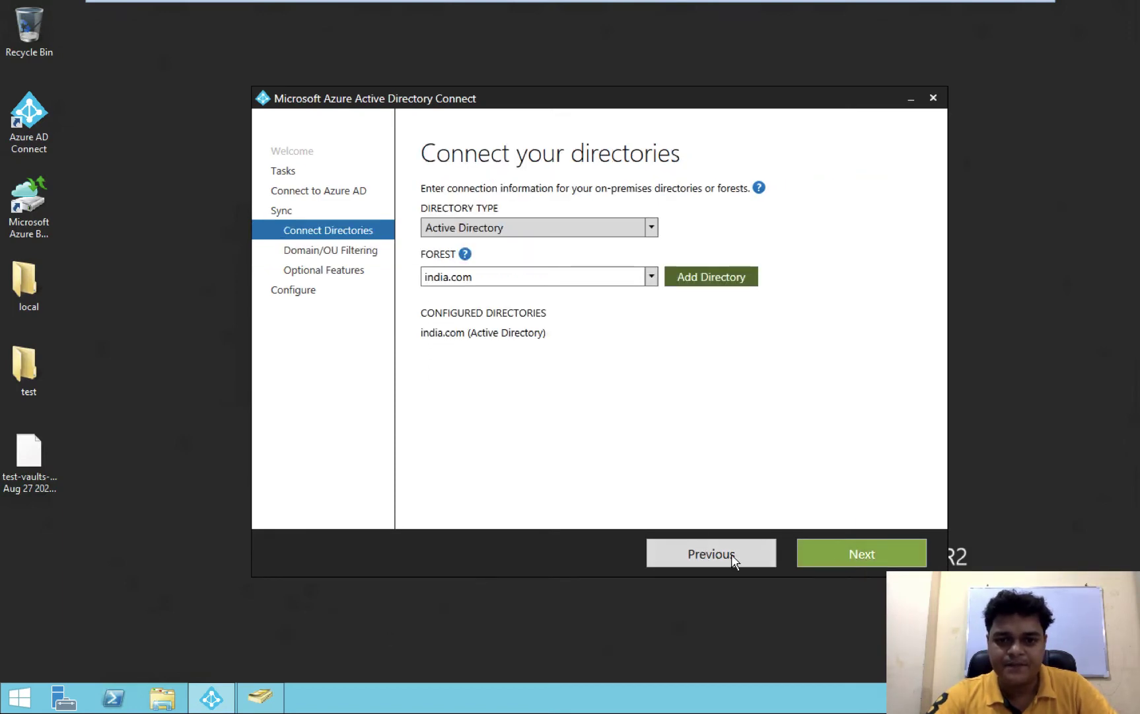
{"action": "left_click", "coordinate": [711, 547]}
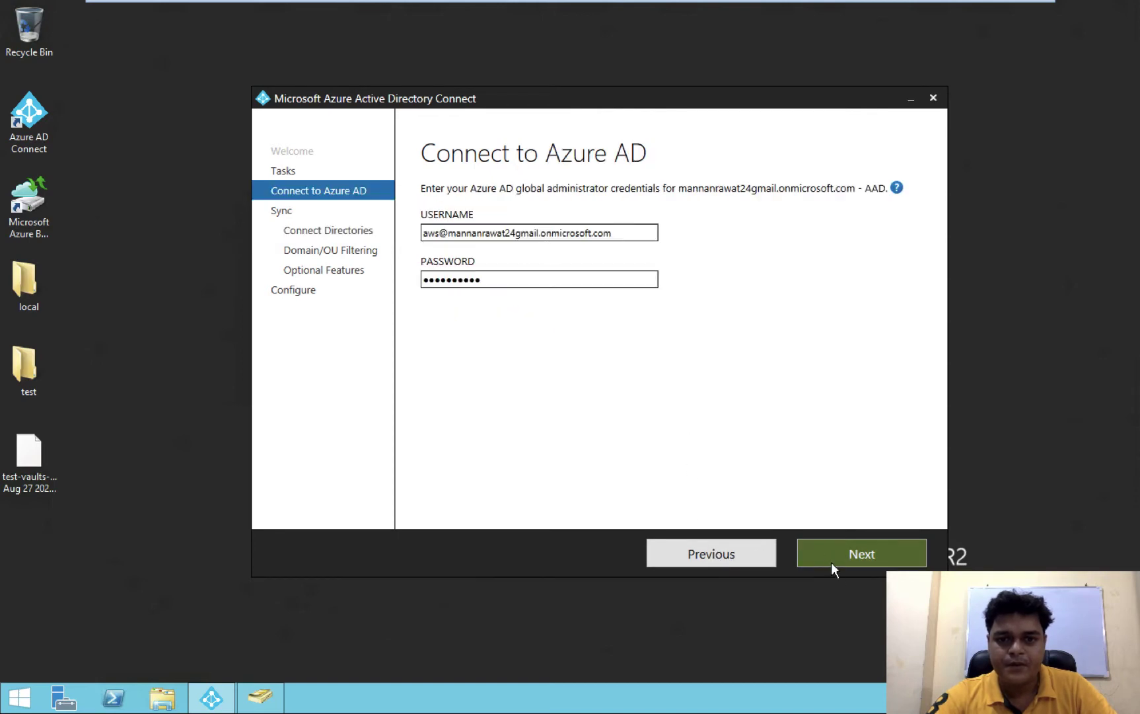
{"action": "left_click", "coordinate": [850, 550]}
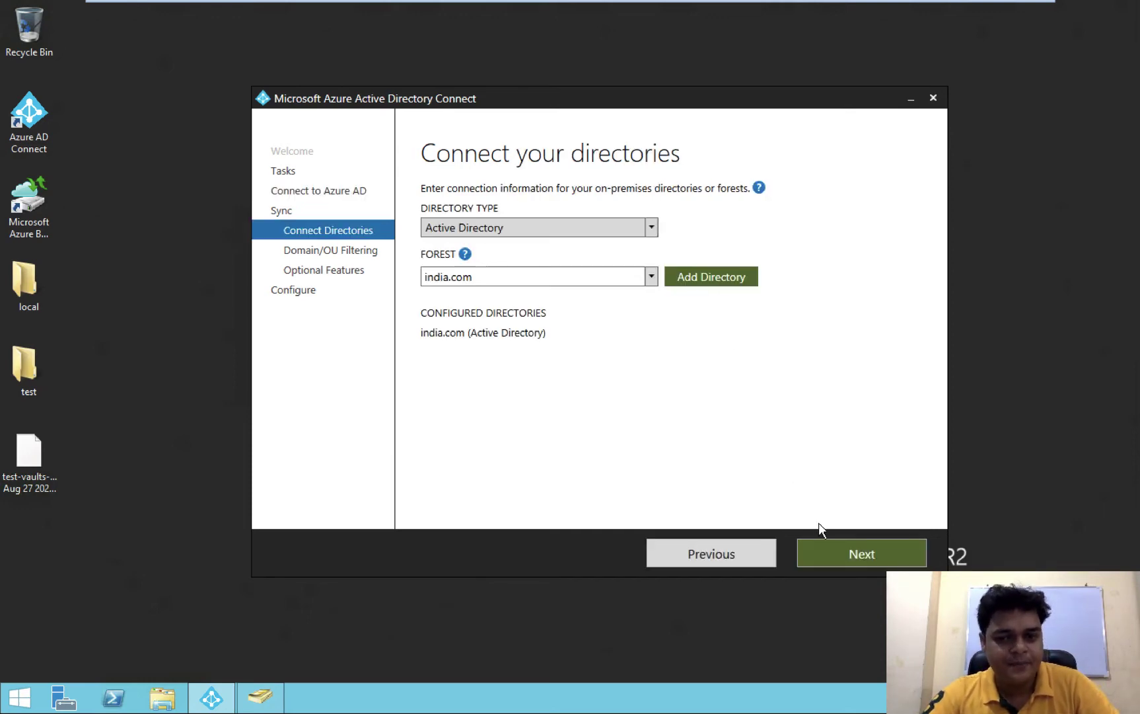
{"action": "left_click", "coordinate": [848, 562]}
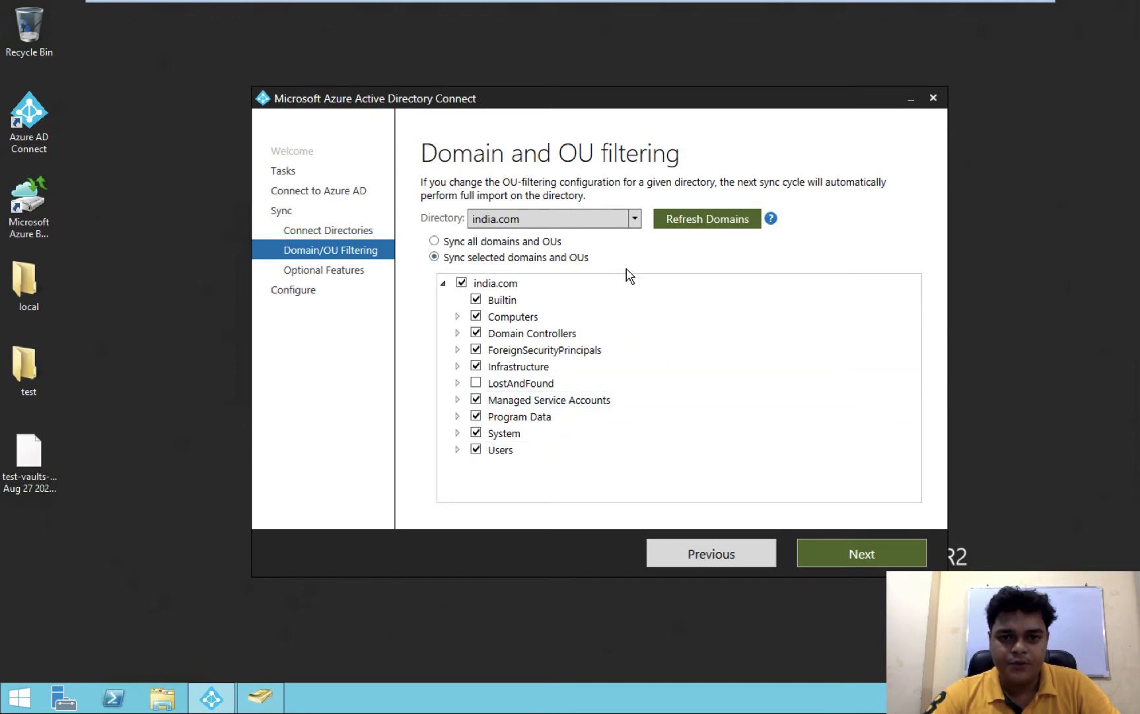
Refresh domains while toggling sync modes, ending on selected-OU sync with india.com as directory
{"action": "left_click", "coordinate": [484, 242]}
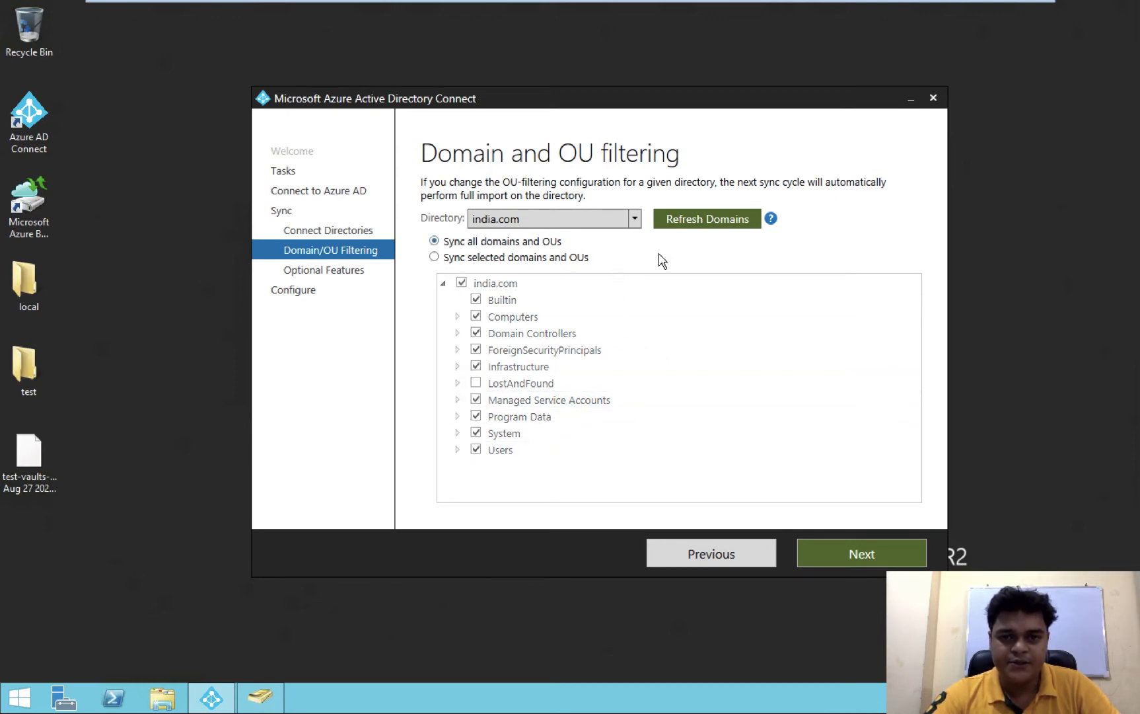
{"action": "left_click", "coordinate": [701, 224]}
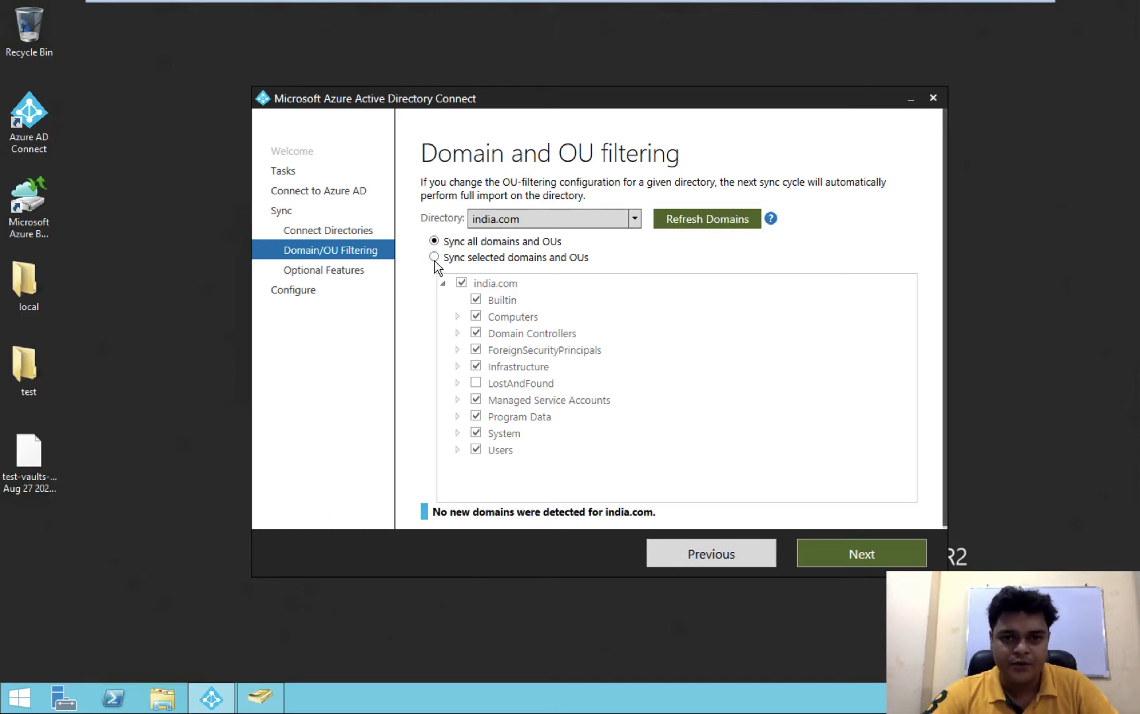
{"action": "left_click", "coordinate": [434, 258]}
{"action": "left_click", "coordinate": [691, 216]}
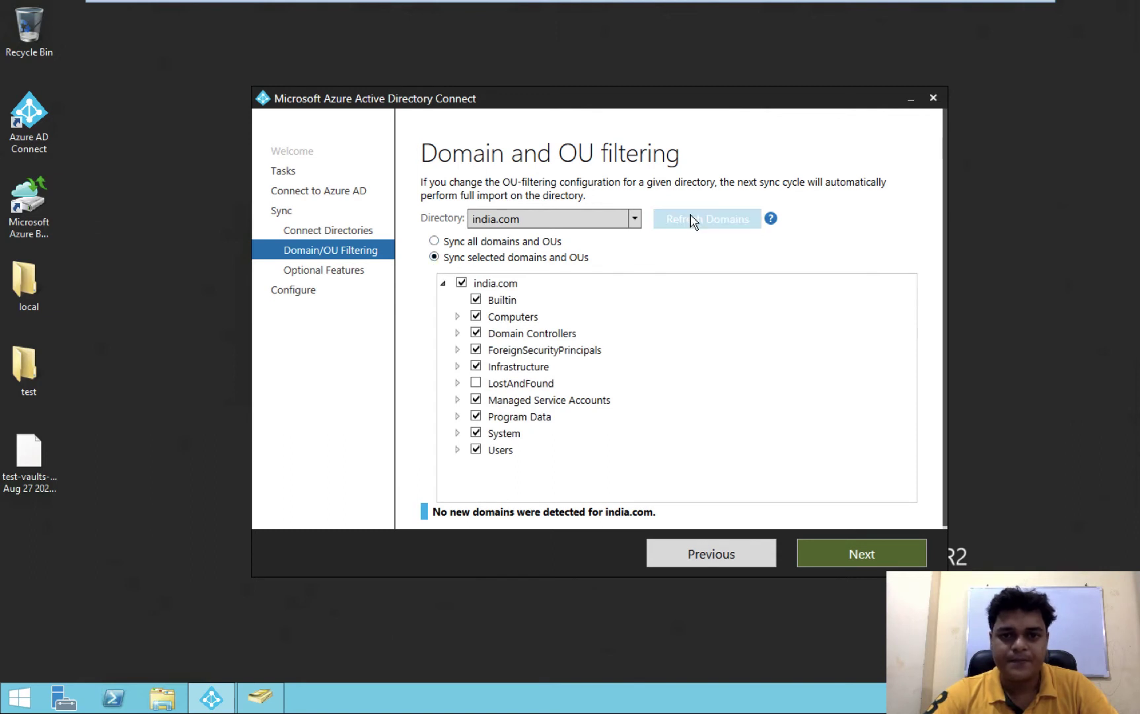
{"action": "left_click", "coordinate": [634, 219]}
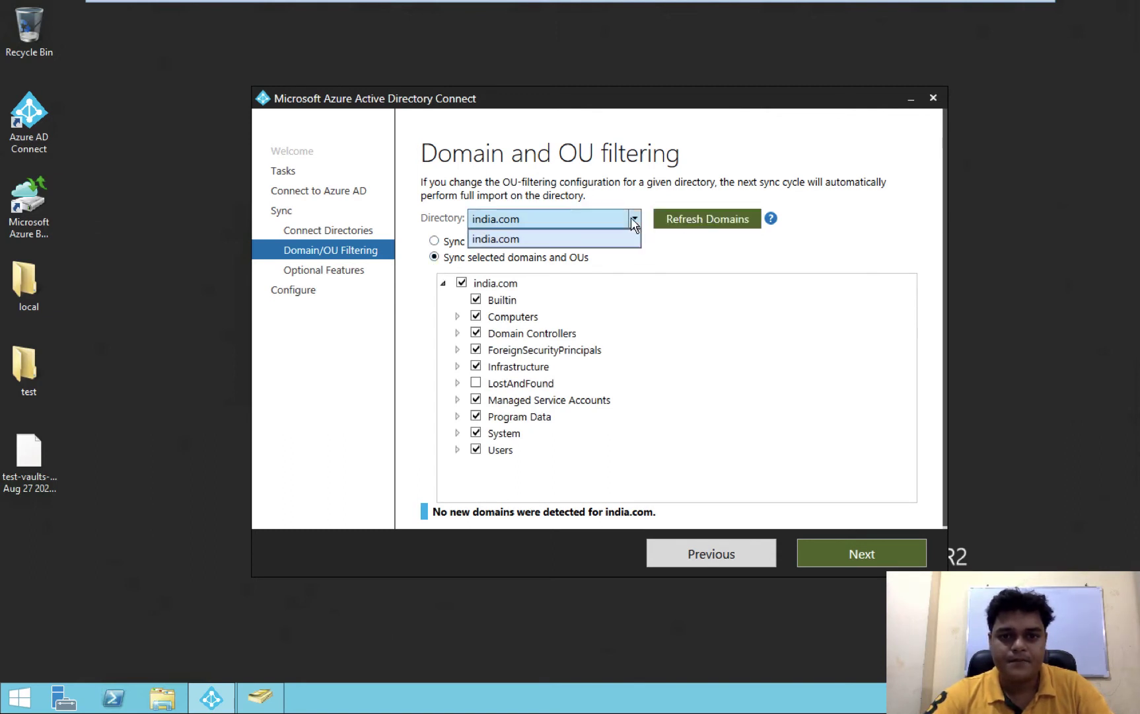
{"action": "left_click", "coordinate": [633, 223]}
{"action": "left_click", "coordinate": [690, 351]}
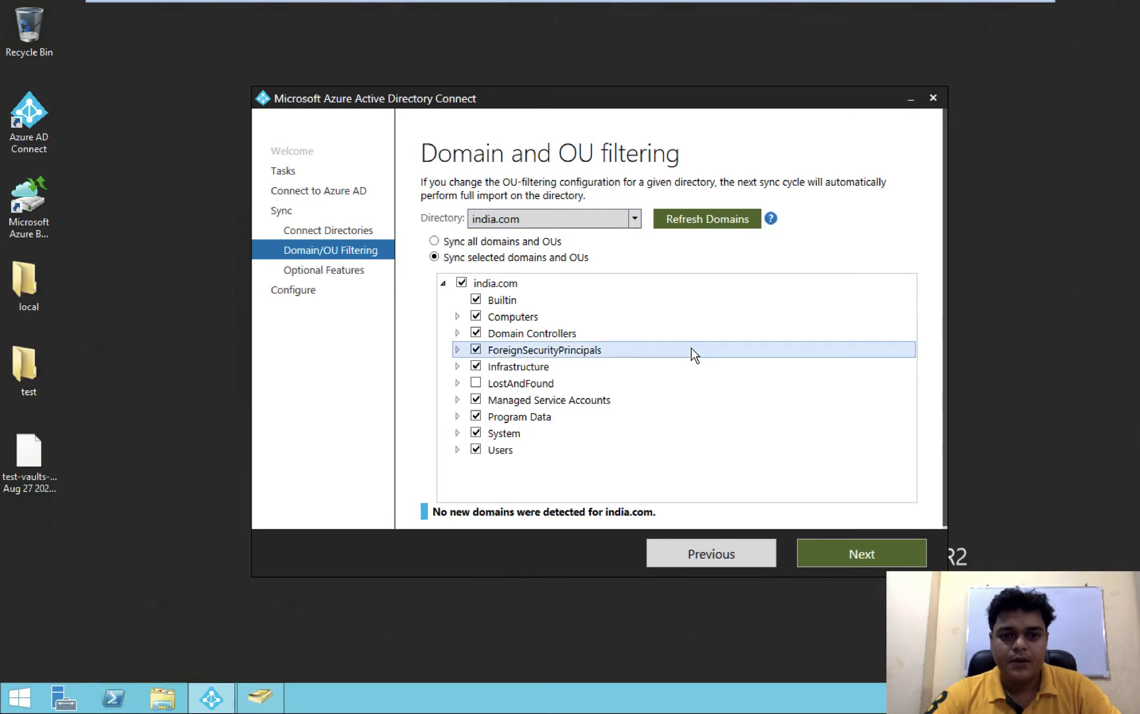
Step back to the sign-in page, close Azure AD Connect with Yes, and leave the server session
{"action": "left_click", "coordinate": [711, 553]}
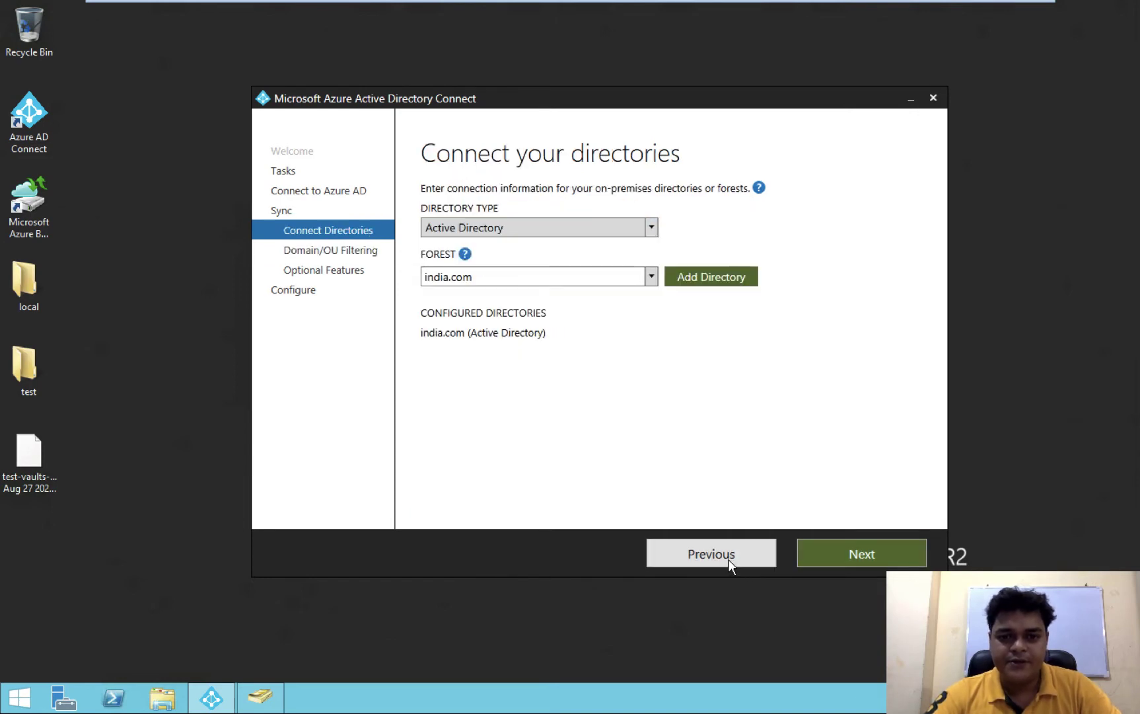
{"action": "left_click", "coordinate": [730, 559]}
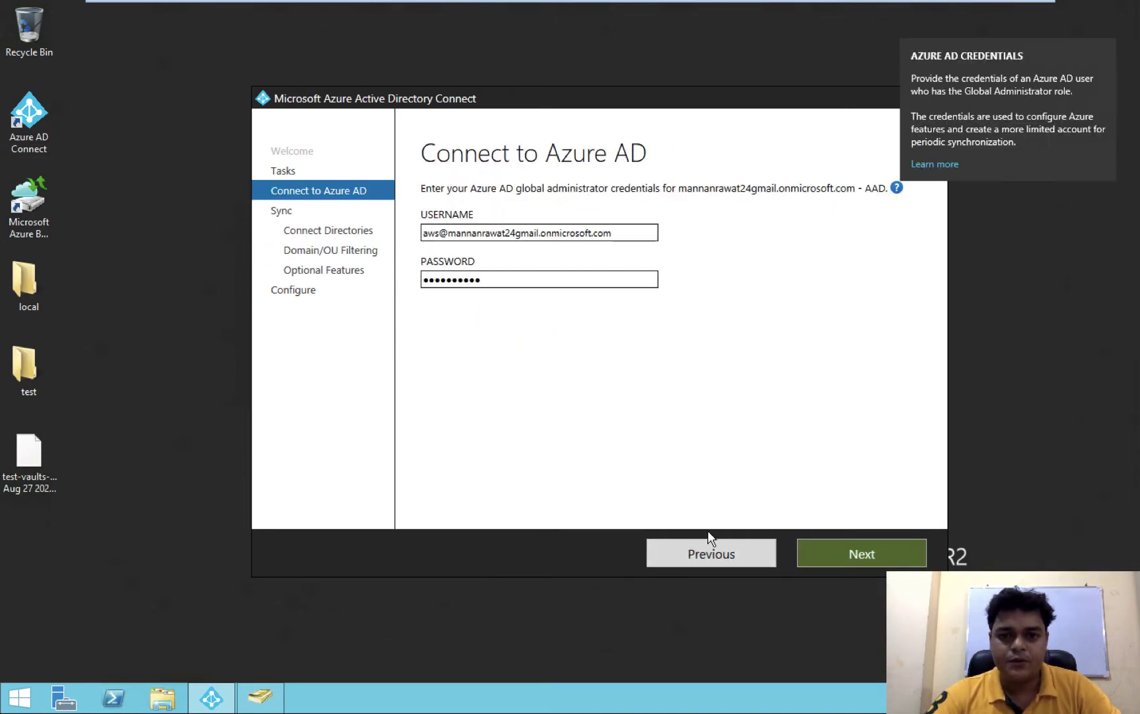
{"action": "left_click", "coordinate": [1013, 223]}
{"action": "left_click", "coordinate": [933, 99]}
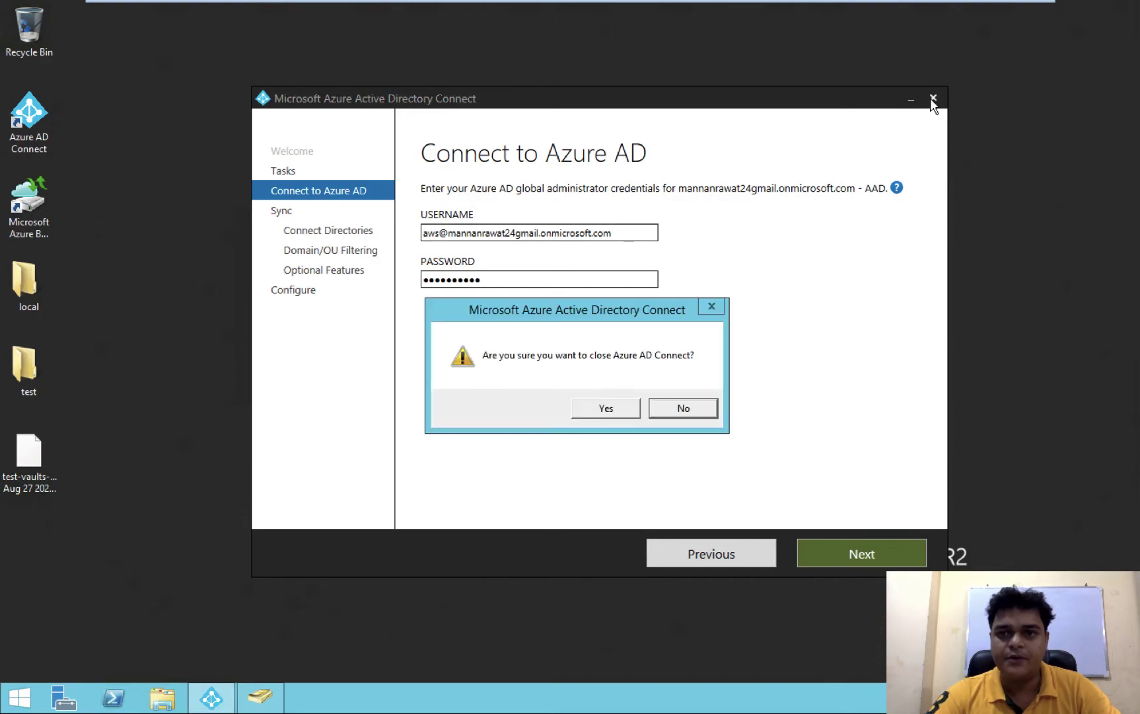
{"action": "left_click", "coordinate": [598, 409]}
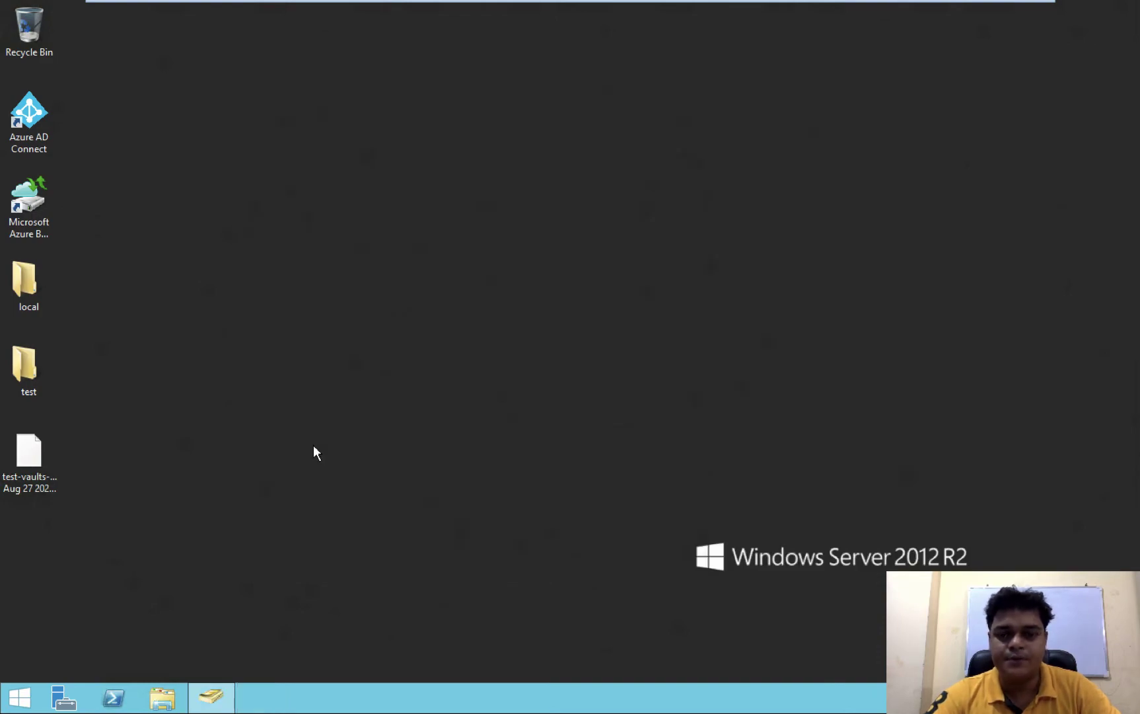
{"action": "key", "text": "ctrl+Right"}
{"action": "key", "text": "ctrl+Right"}
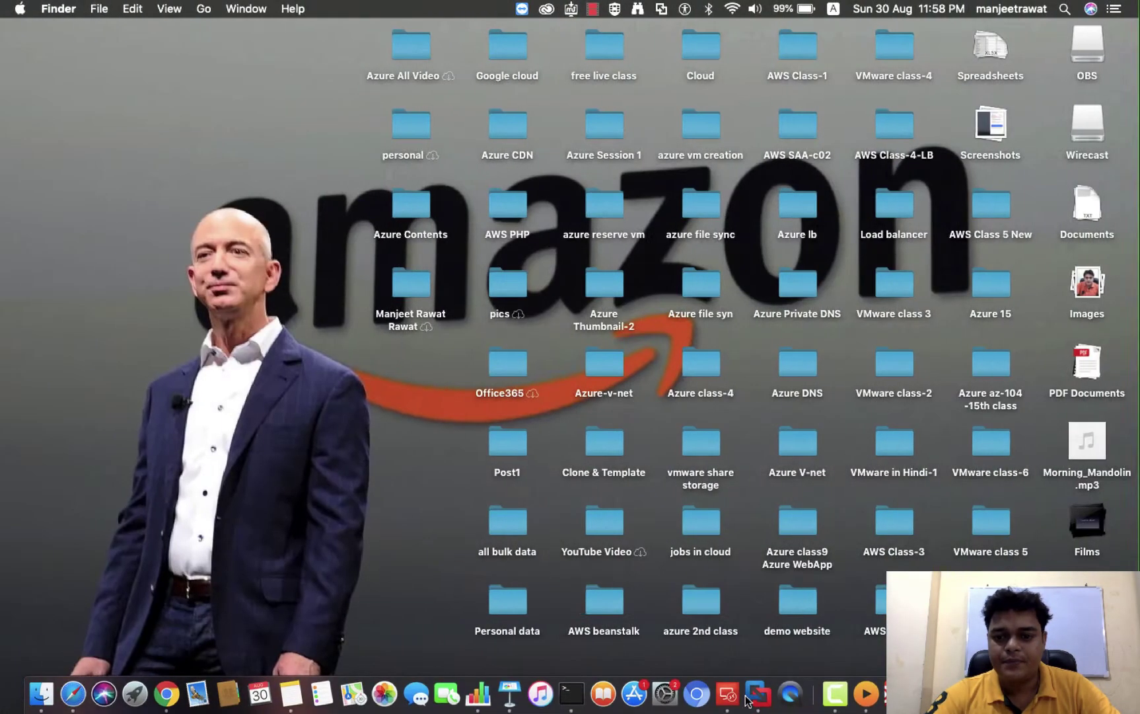
Pause the Camtasia screen recording from its Dock menu
{"action": "right_click", "coordinate": [837, 532]}
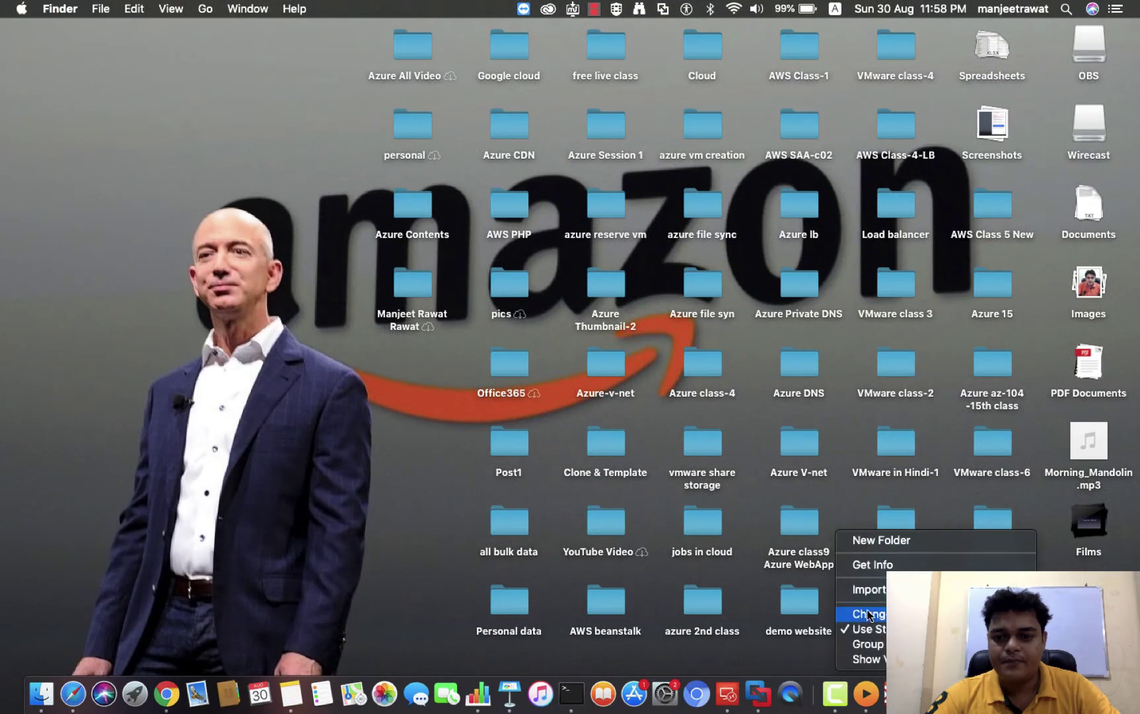
{"action": "left_click", "coordinate": [830, 578]}
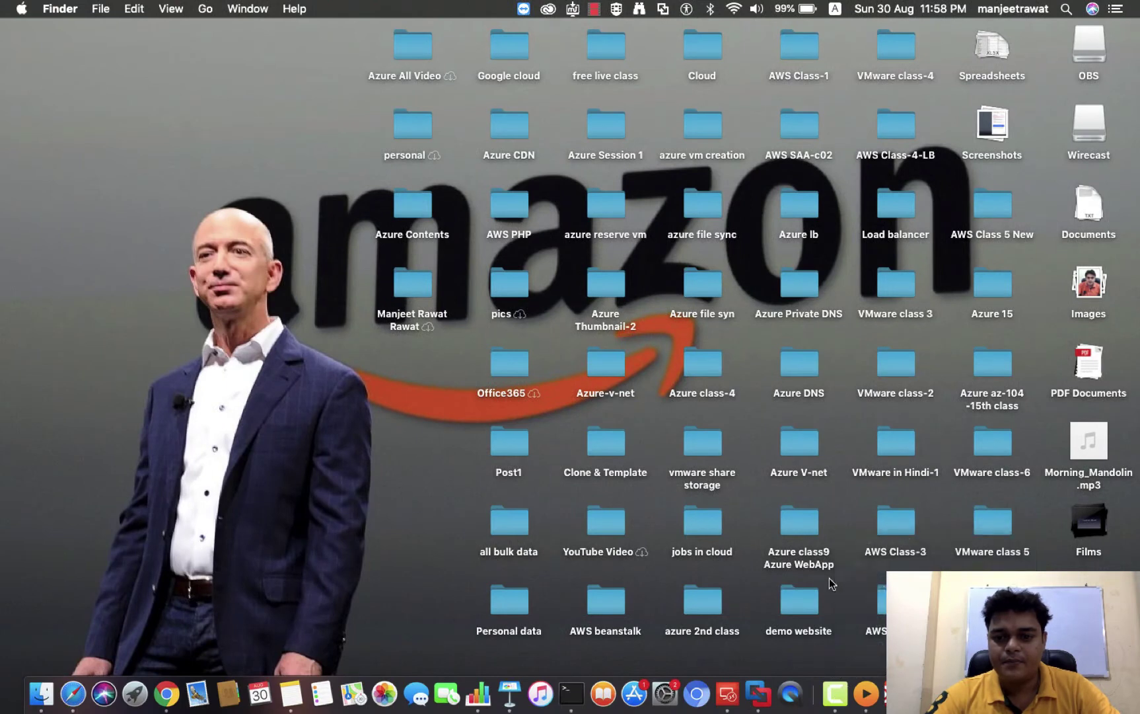
{"action": "right_click", "coordinate": [837, 694]}
{"action": "left_click", "coordinate": [854, 542]}
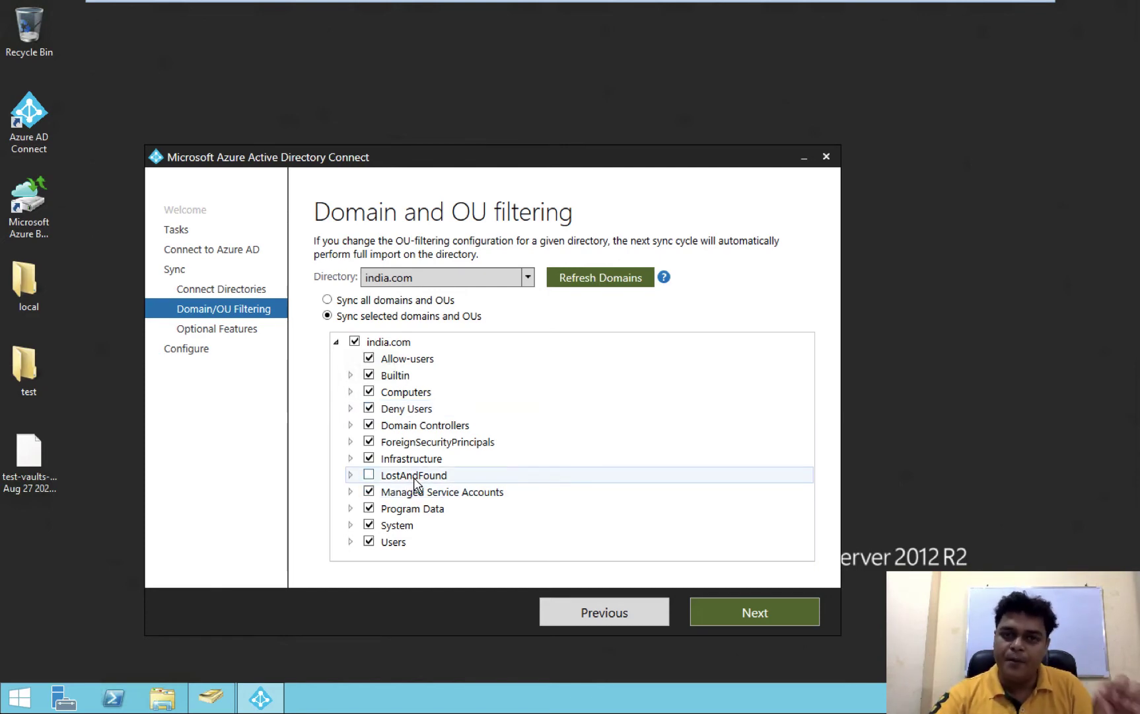
Untick Deny Users under india.com and advance to Optional features
{"action": "left_click", "coordinate": [369, 476]}
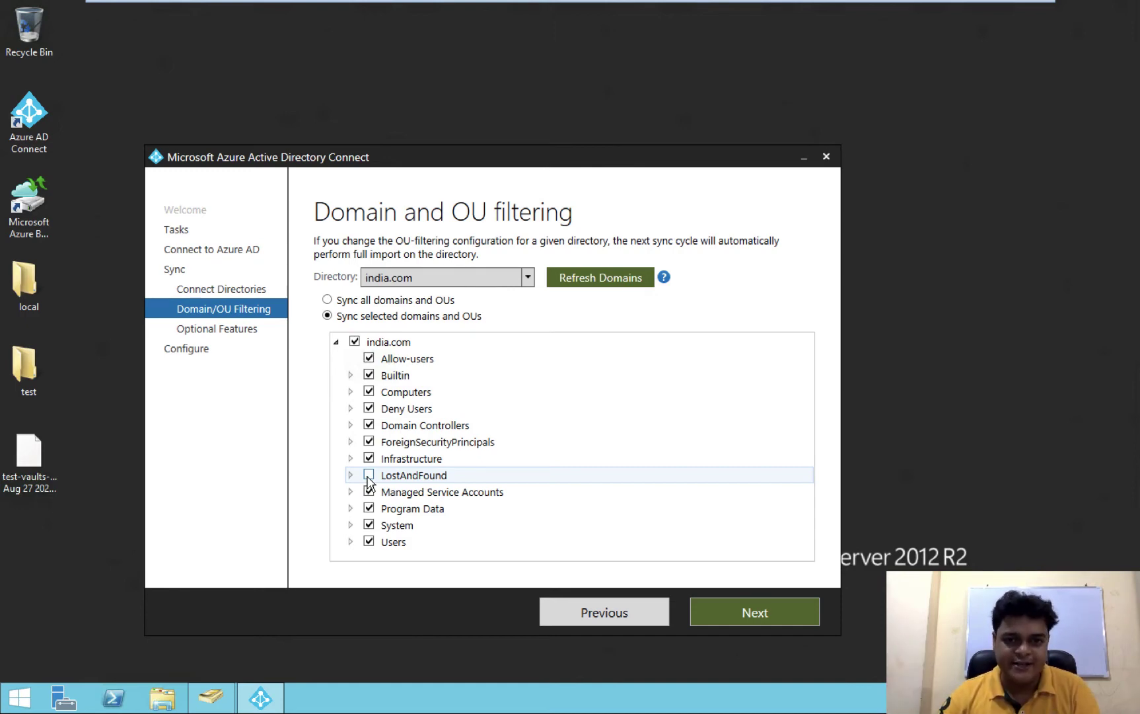
{"action": "left_click", "coordinate": [368, 408]}
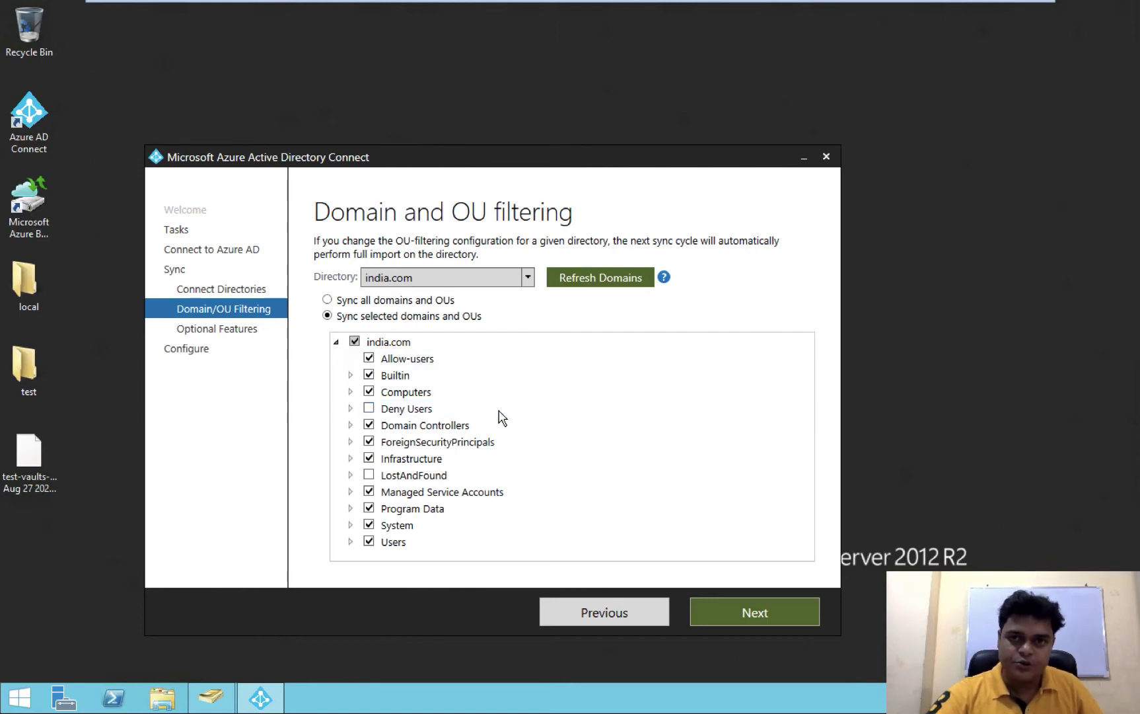
{"action": "left_click", "coordinate": [769, 608]}
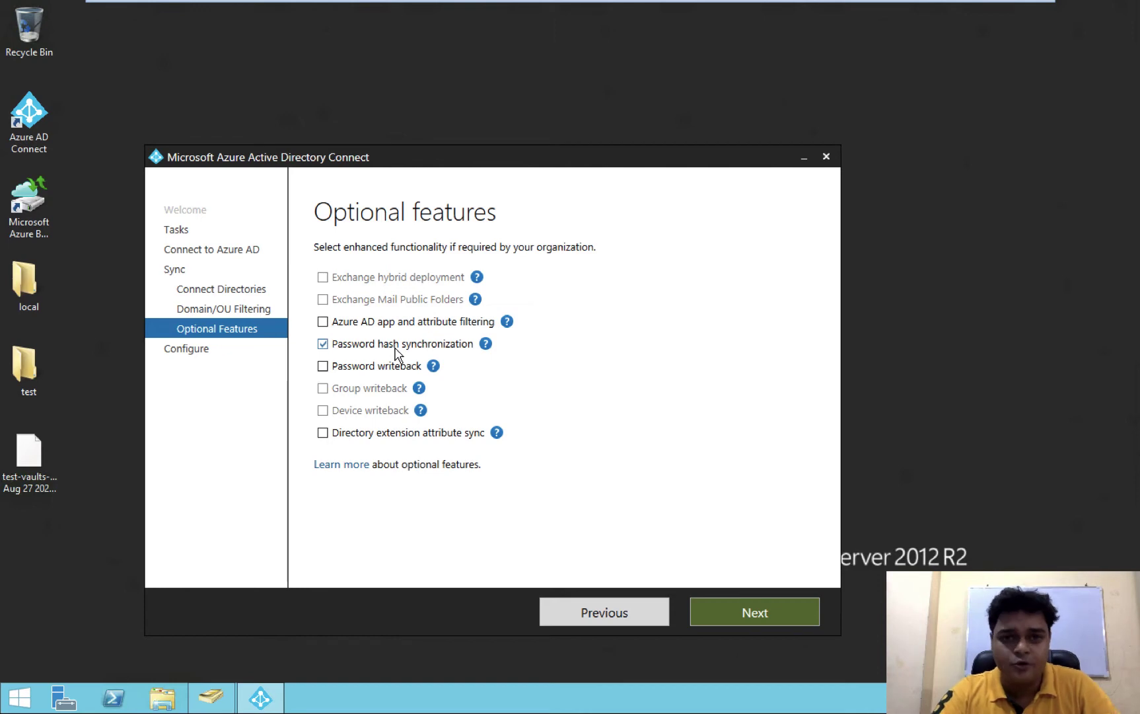
Read the Password hash synchronization help, keep it enabled, and move to the Paint S desktop
{"action": "left_click", "coordinate": [486, 343]}
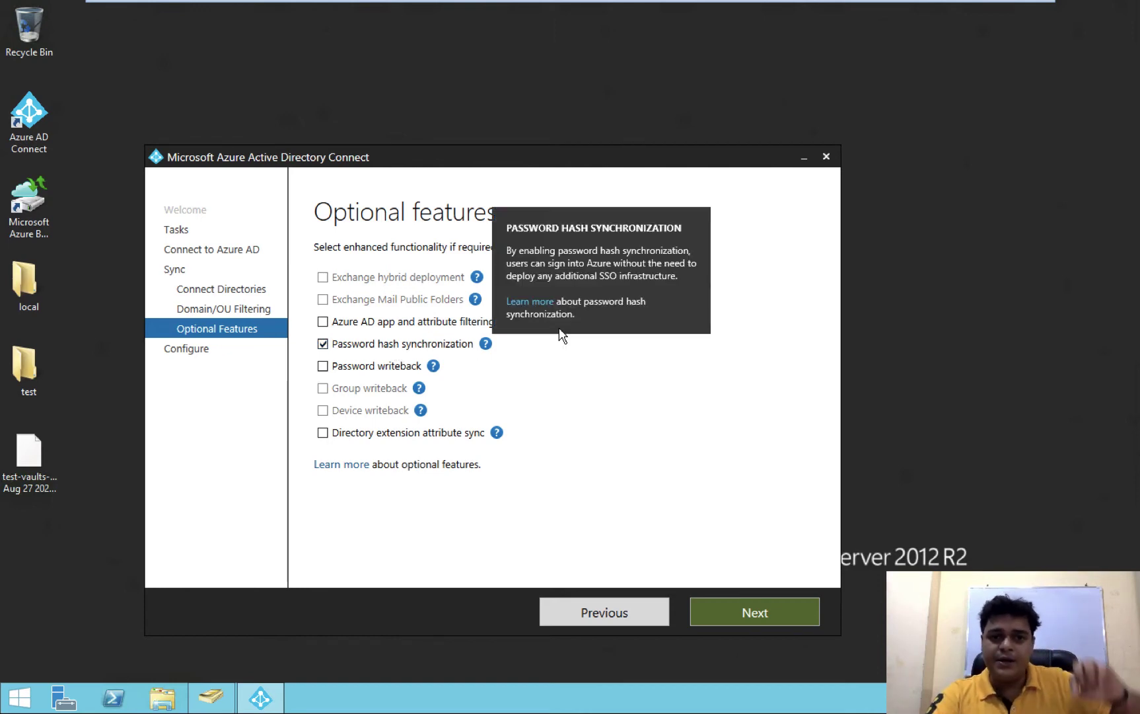
{"action": "left_click", "coordinate": [671, 384]}
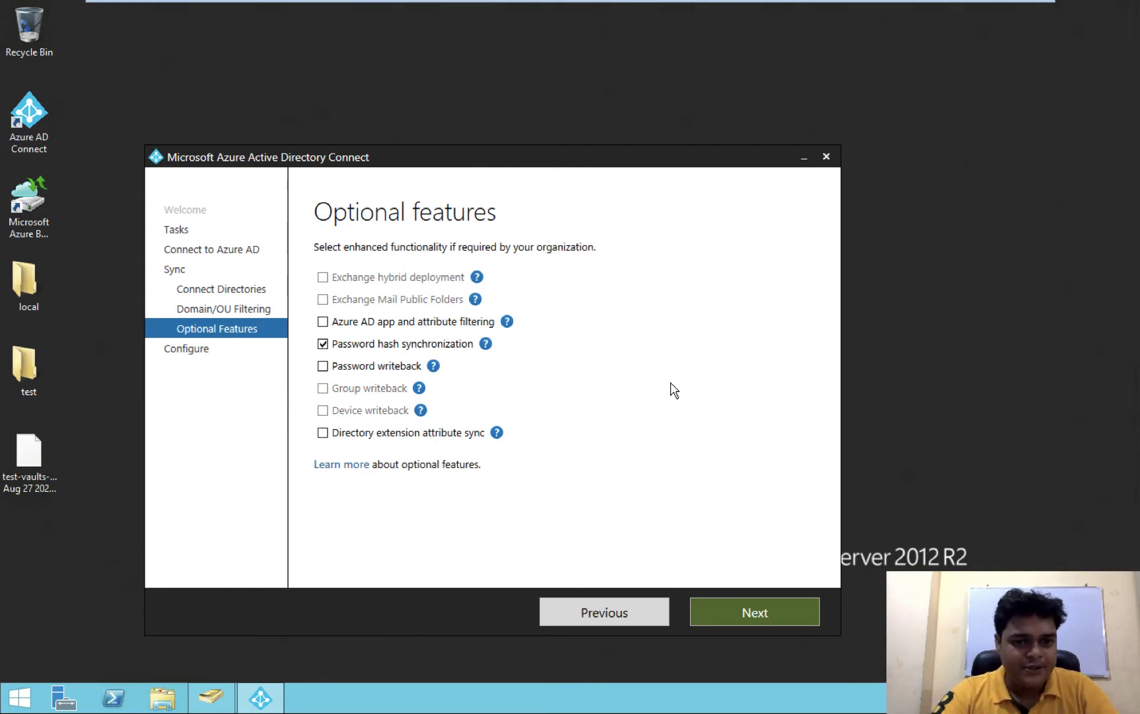
{"action": "mouse_move", "coordinate": [430, 357]}
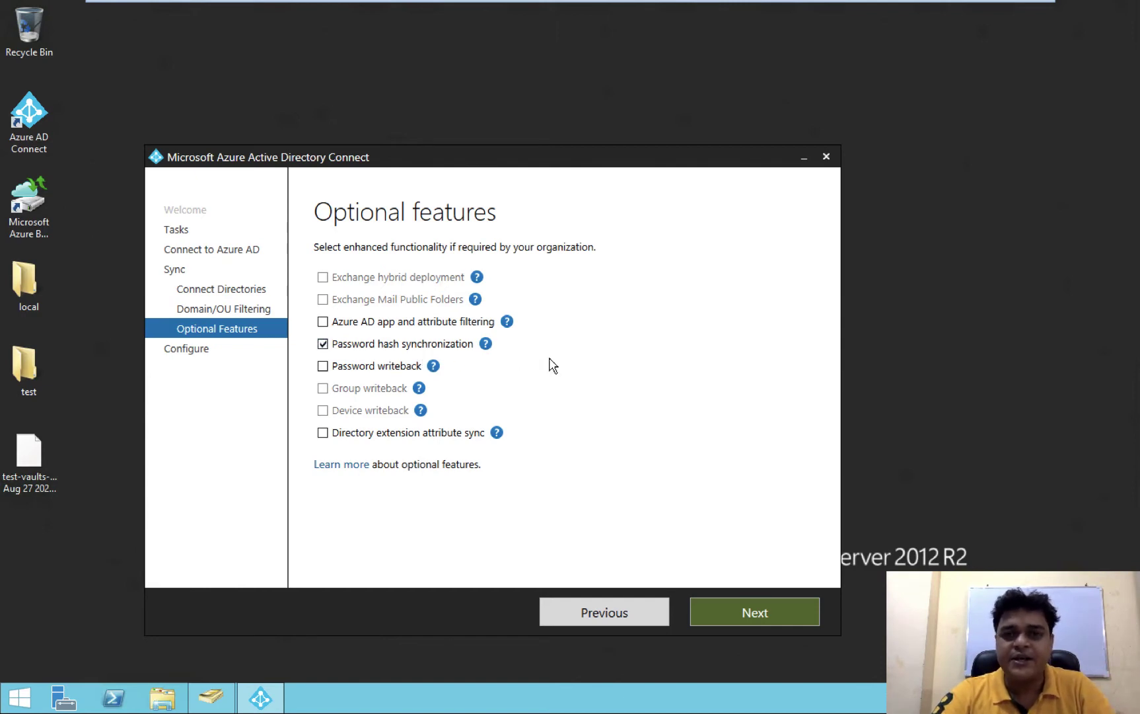
{"action": "mouse_move", "coordinate": [485, 343]}
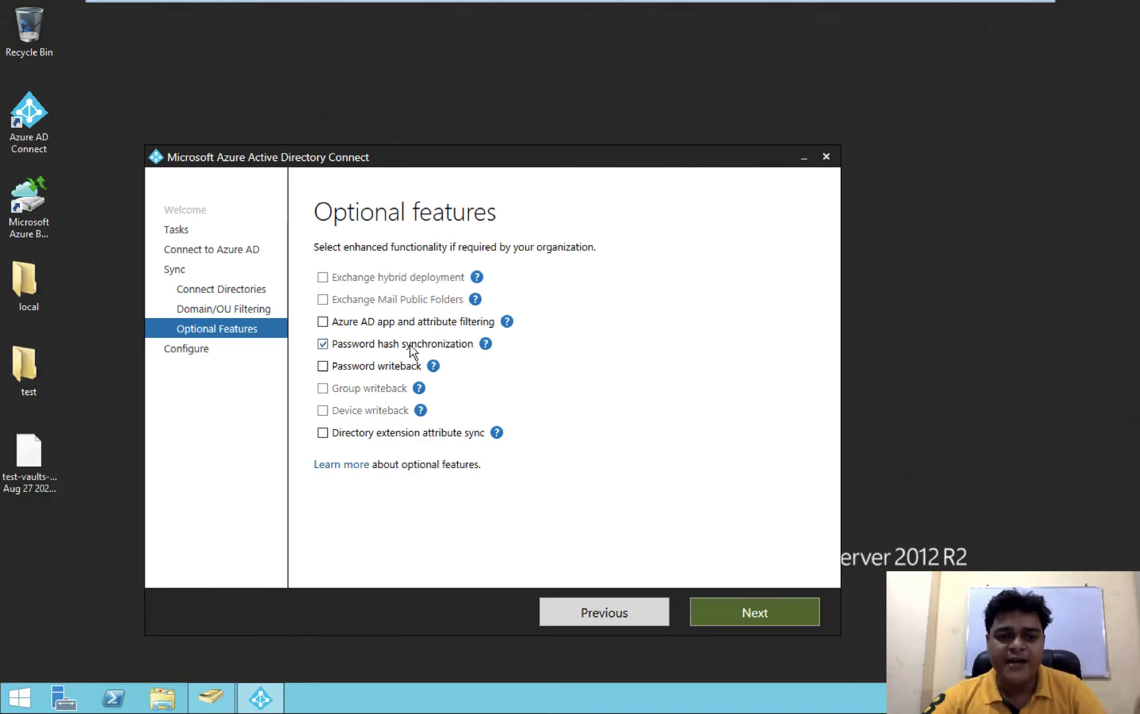
{"action": "key", "text": "ctrl+Left"}
{"action": "key", "text": "ctrl+Left"}
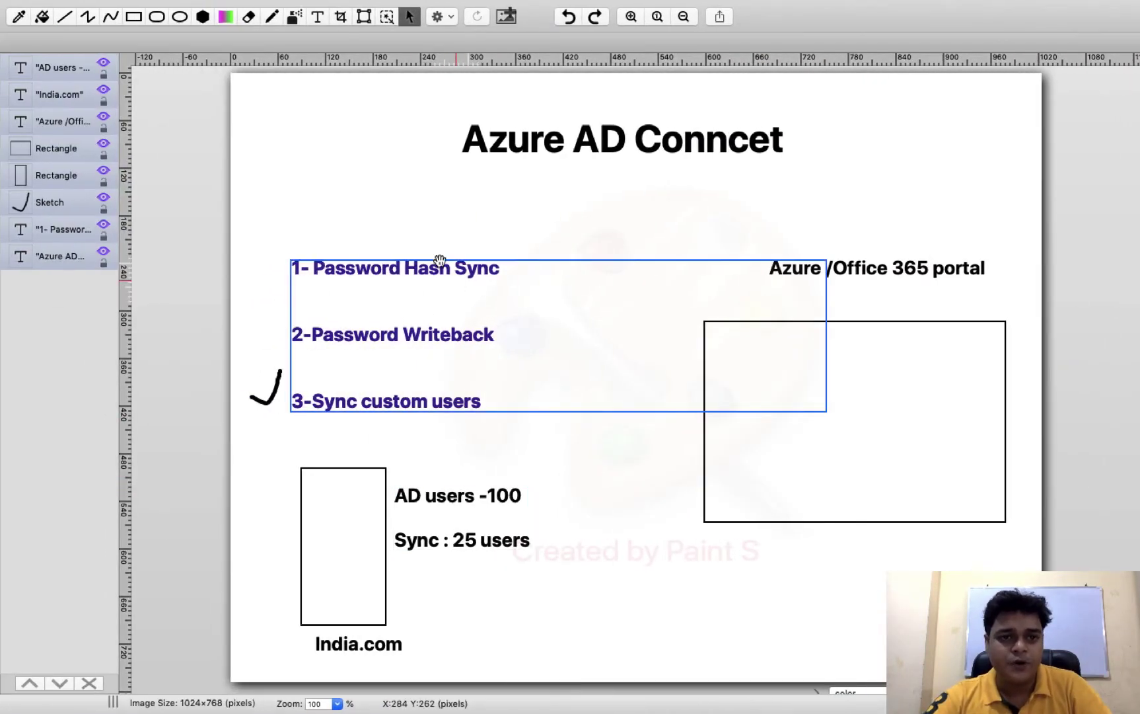
Add a two-line label with a sample user name and password under 'Sync : 25 users'
{"action": "left_click", "coordinate": [318, 17]}
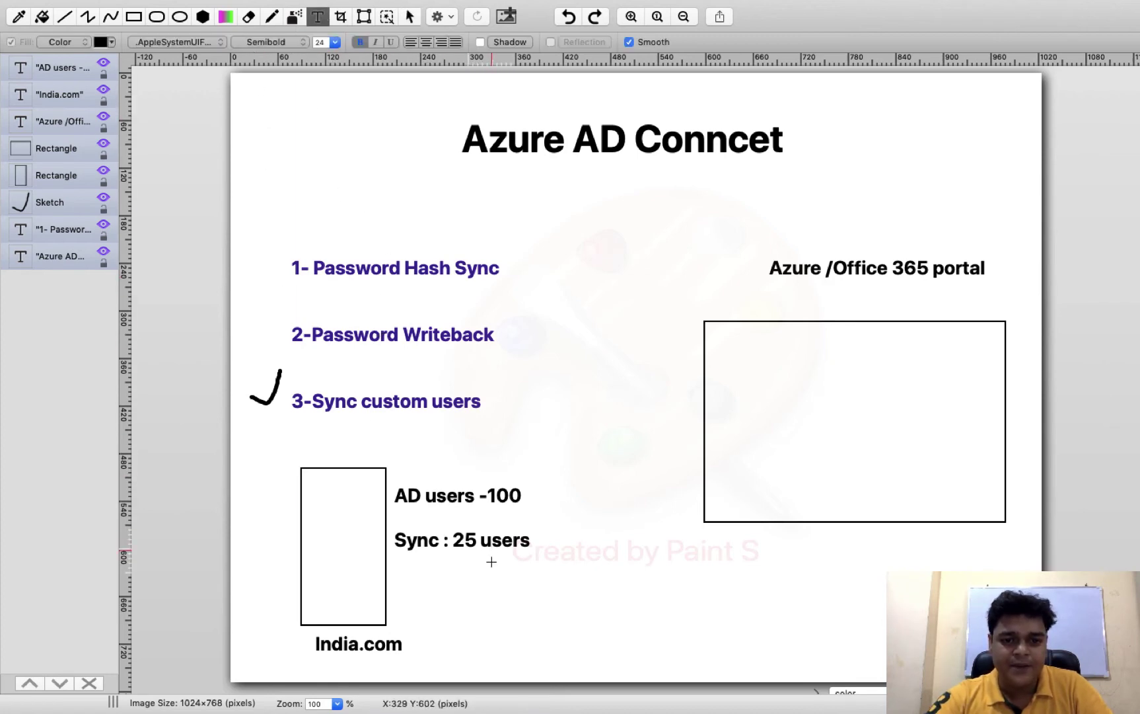
{"action": "left_click_drag", "start_coordinate": [424, 568], "coordinate": [546, 598]}
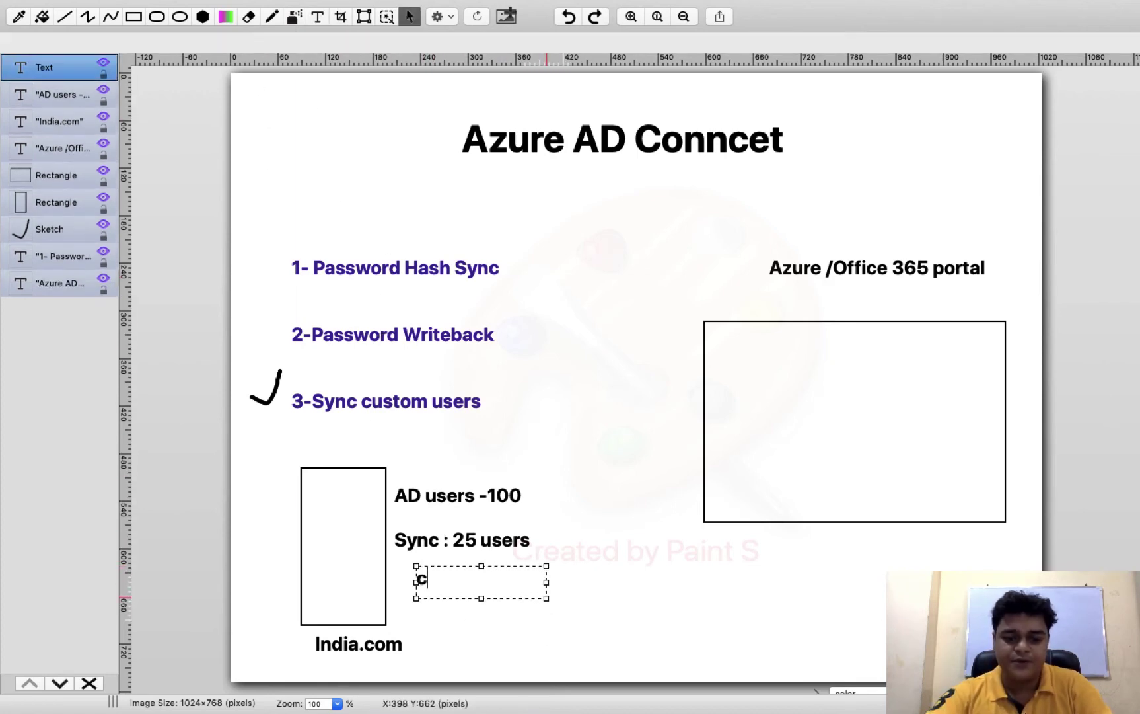
{"action": "type", "text": "class1"}
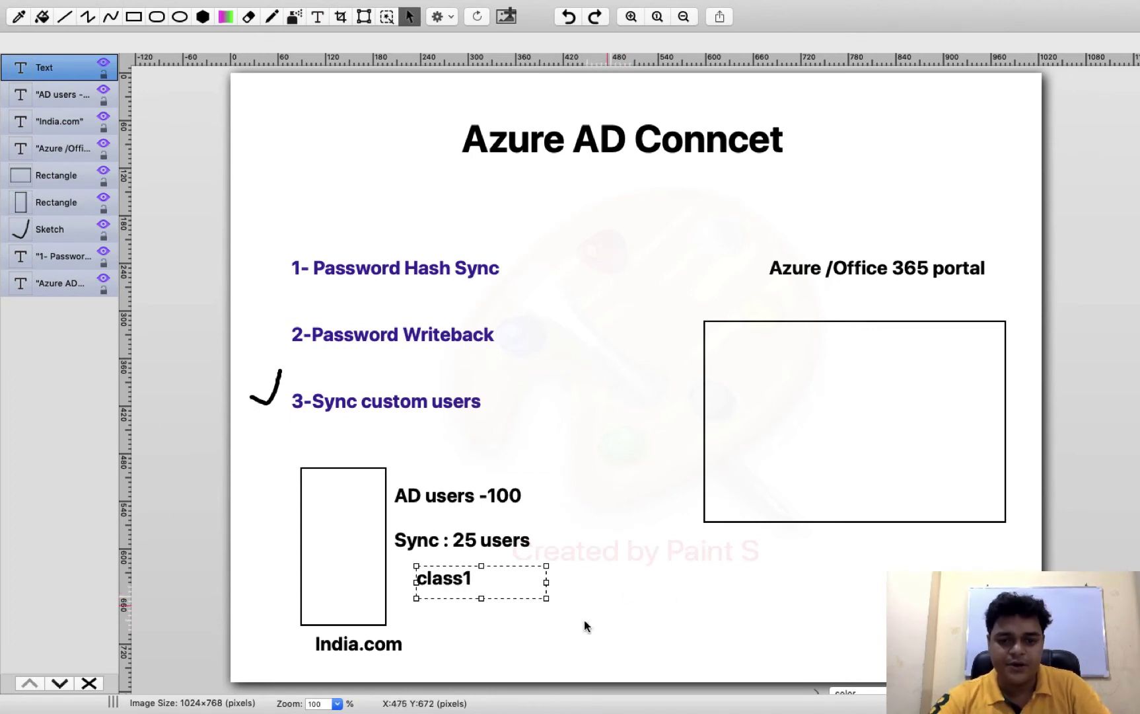
{"action": "left_click_drag", "start_coordinate": [547, 598], "coordinate": [566, 622]}
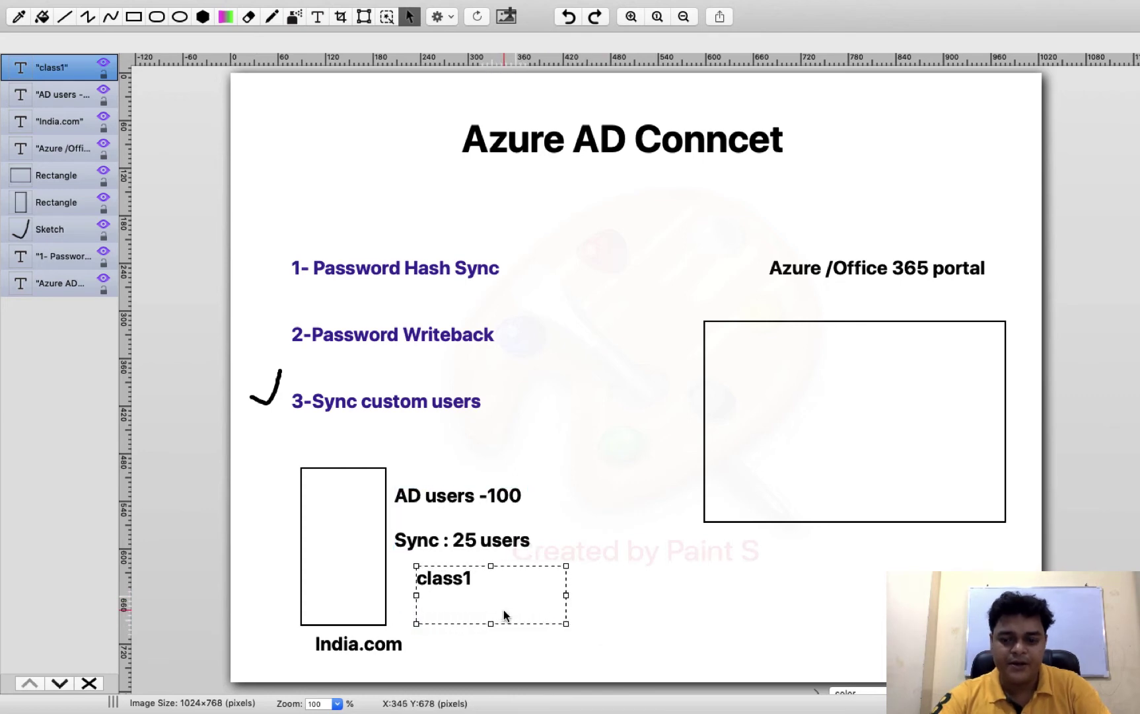
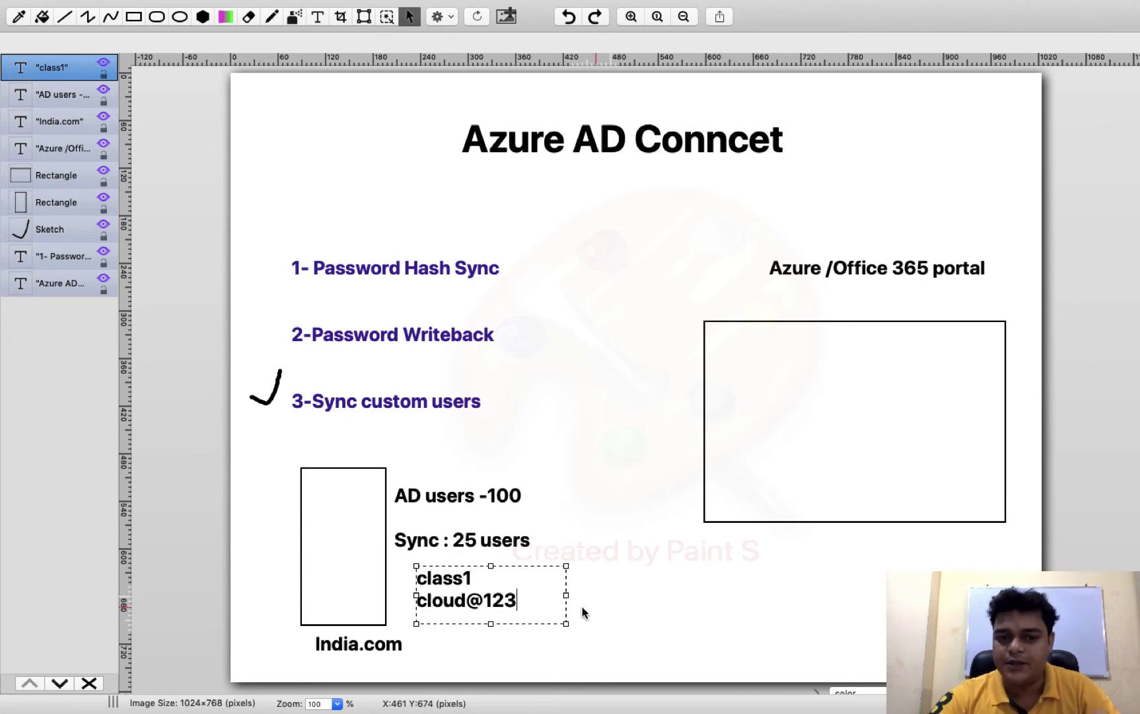
{"action": "left_click", "coordinate": [636, 608]}
Draw a short arrow from the India.com box to the sign-in text, leaving the canvas size unchanged
{"action": "left_click", "coordinate": [272, 17]}
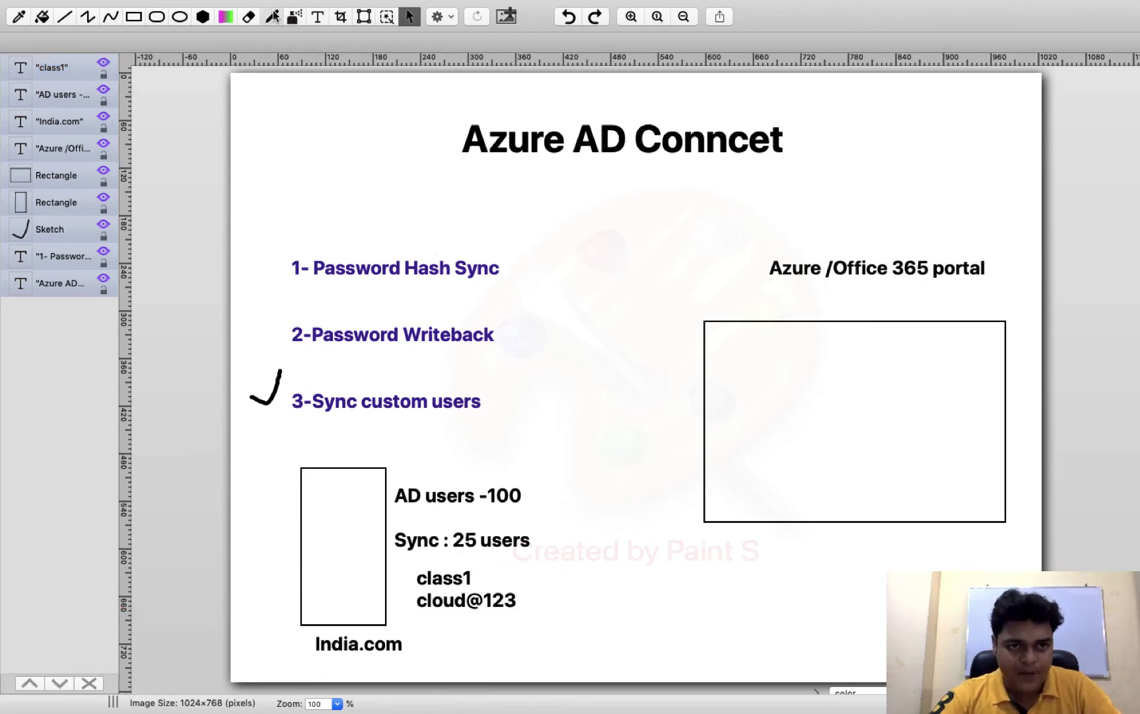
{"action": "right_click", "coordinate": [367, 561]}
{"action": "left_click", "coordinate": [408, 583]}
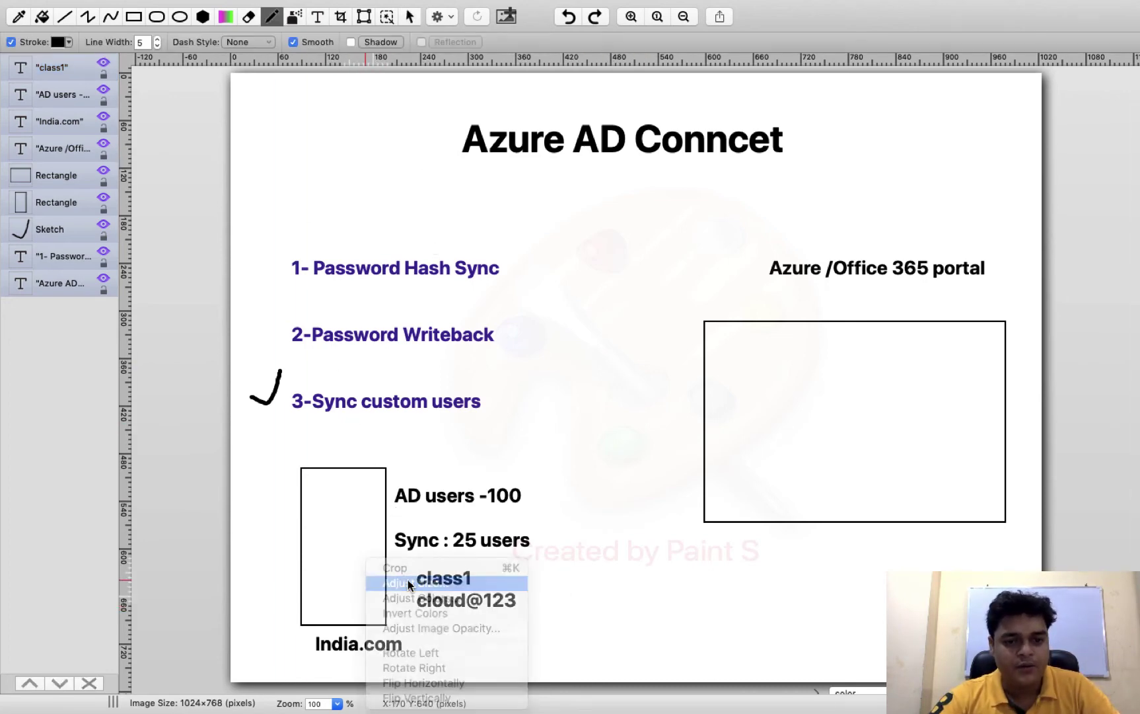
{"action": "left_click", "coordinate": [667, 305]}
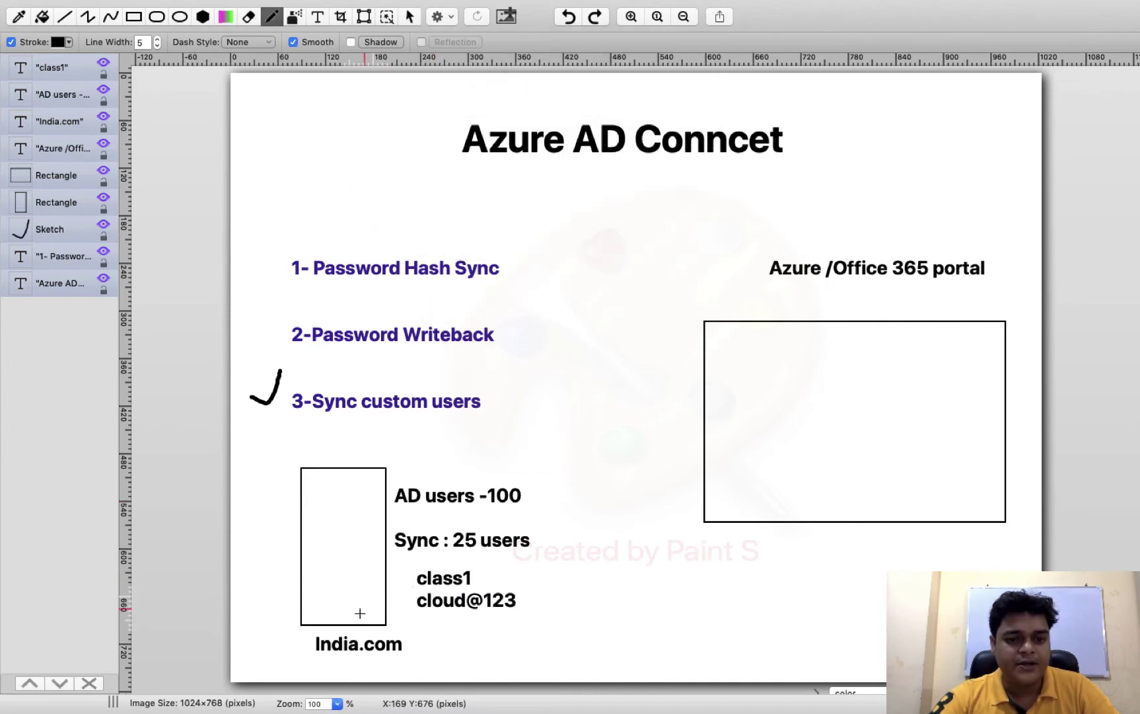
{"action": "mouse_move", "coordinate": [382, 593]}
{"action": "left_mouse_down"}
{"action": "mouse_move", "coordinate": [406, 587]}
{"action": "mouse_move", "coordinate": [405, 599]}
{"action": "left_mouse_up"}
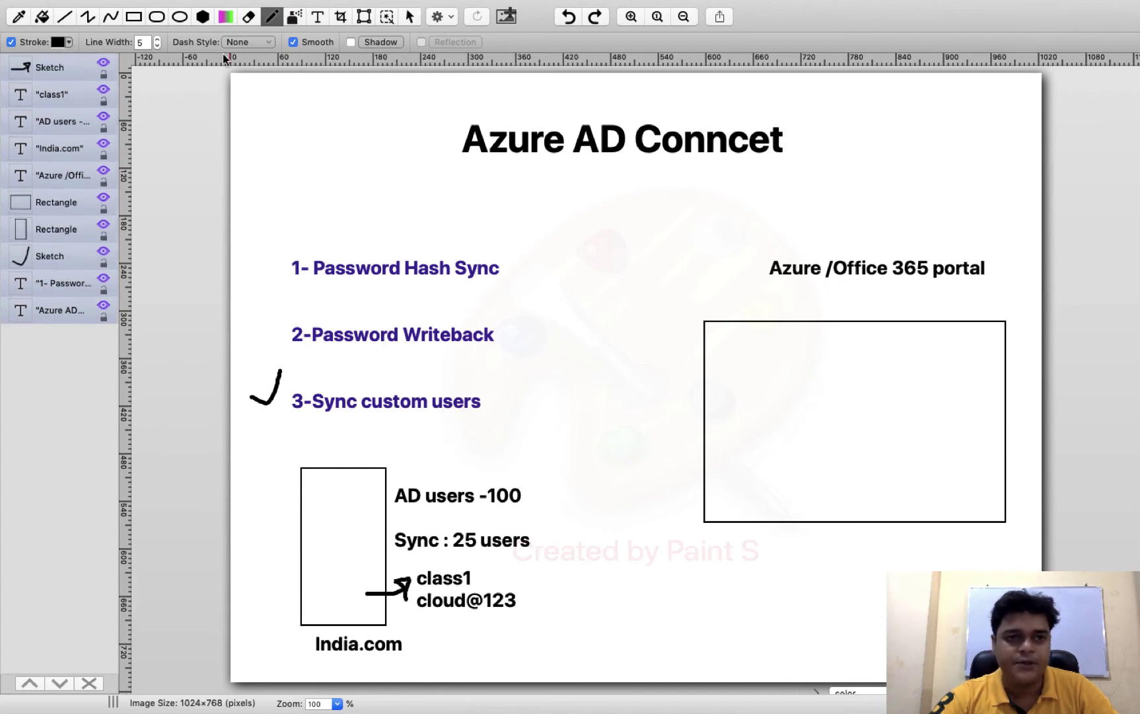
Draw a small rectangle computer at bottom right with a curved arrow from India.com
{"action": "left_click", "coordinate": [134, 17]}
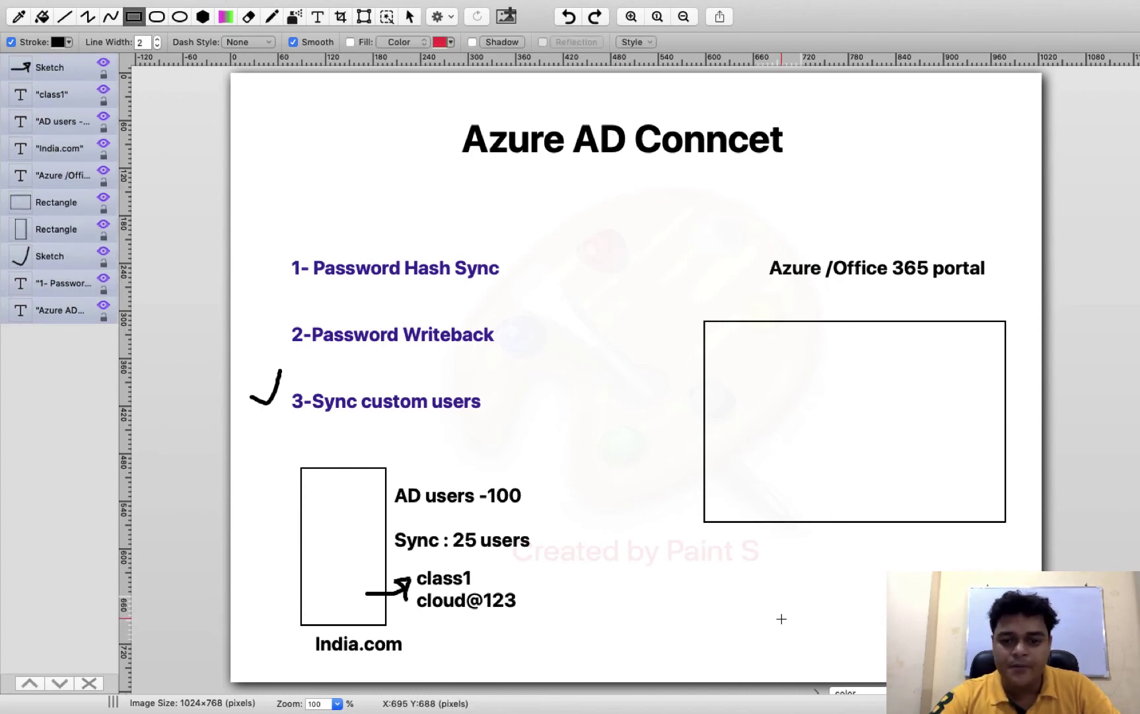
{"action": "mouse_move", "coordinate": [732, 598]}
{"action": "left_mouse_down"}
{"action": "mouse_move", "coordinate": [788, 643]}
{"action": "mouse_move", "coordinate": [766, 649]}
{"action": "left_mouse_up"}
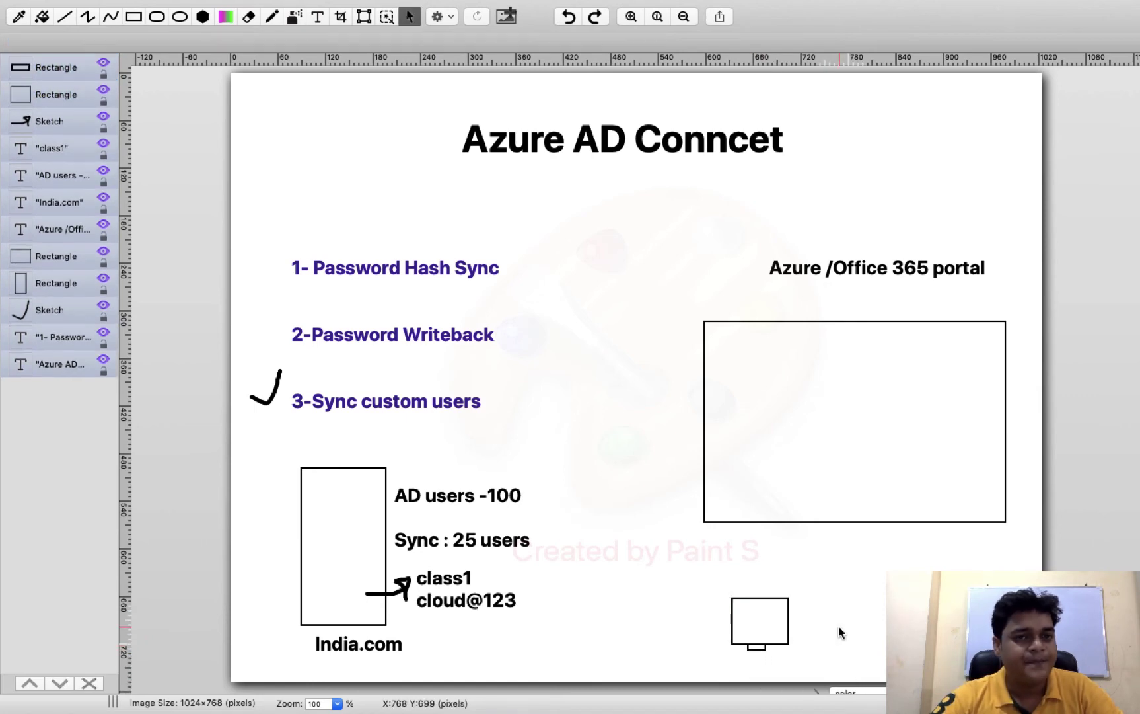
{"action": "left_click", "coordinate": [271, 17]}
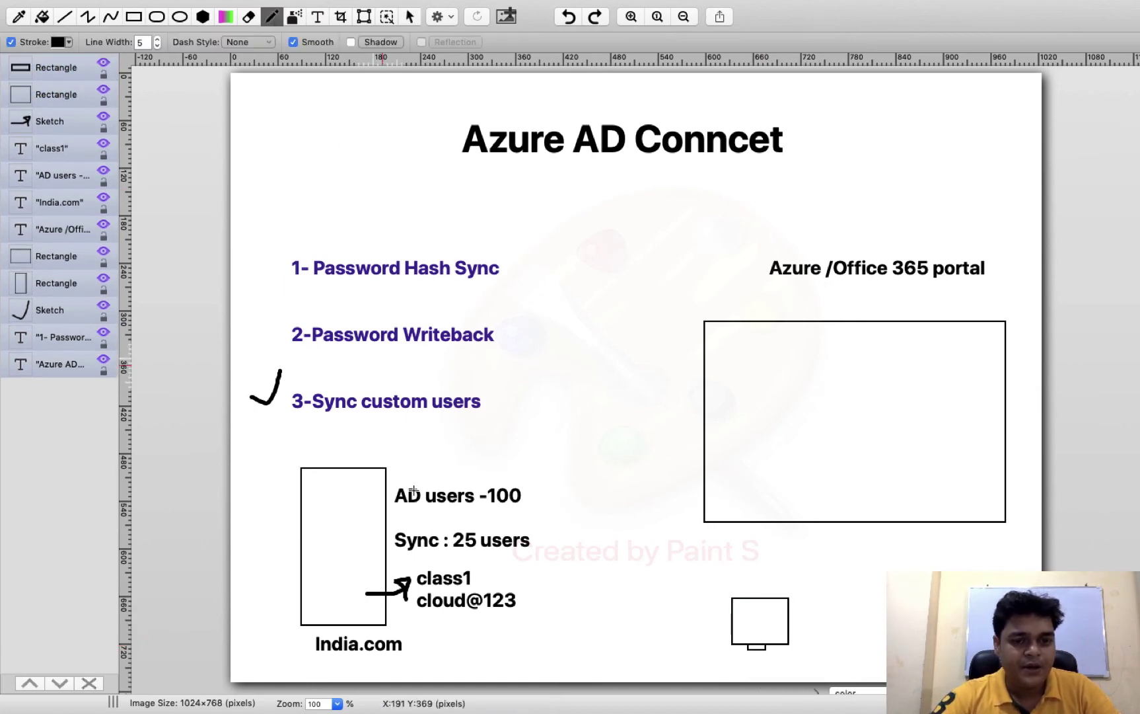
{"action": "mouse_move", "coordinate": [382, 618]}
{"action": "left_mouse_down"}
{"action": "mouse_move", "coordinate": [446, 643]}
{"action": "mouse_move", "coordinate": [569, 653]}
{"action": "mouse_move", "coordinate": [731, 637]}
{"action": "mouse_move", "coordinate": [700, 635]}
{"action": "mouse_move", "coordinate": [715, 664]}
{"action": "left_mouse_up"}
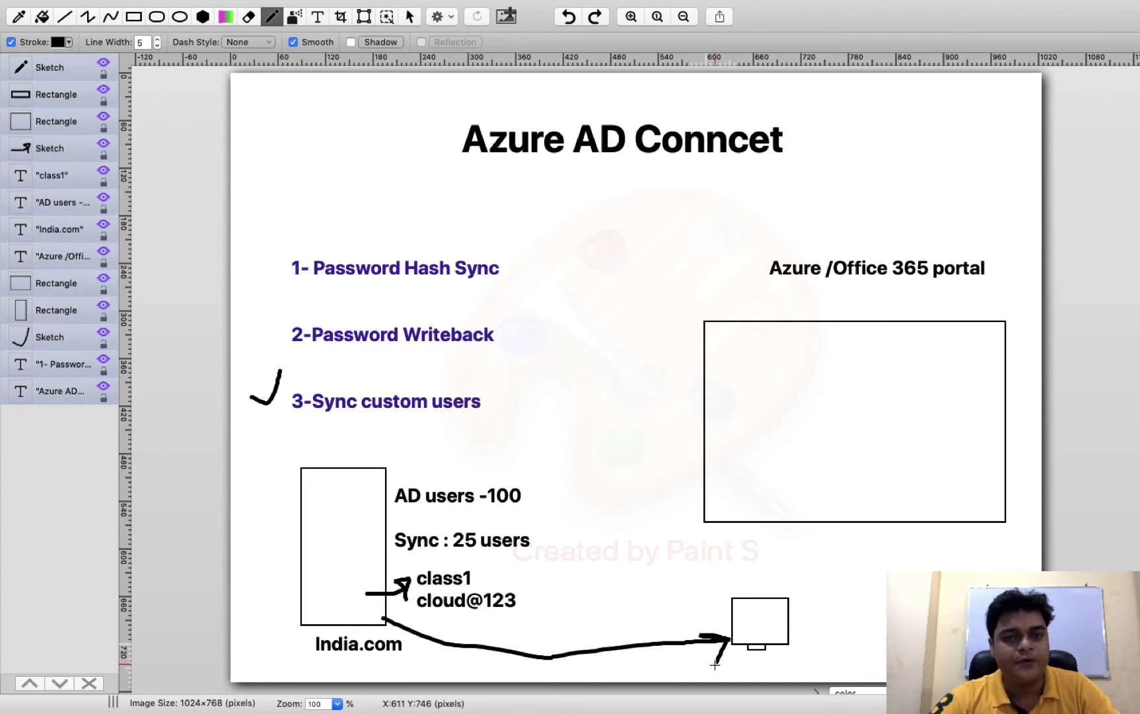
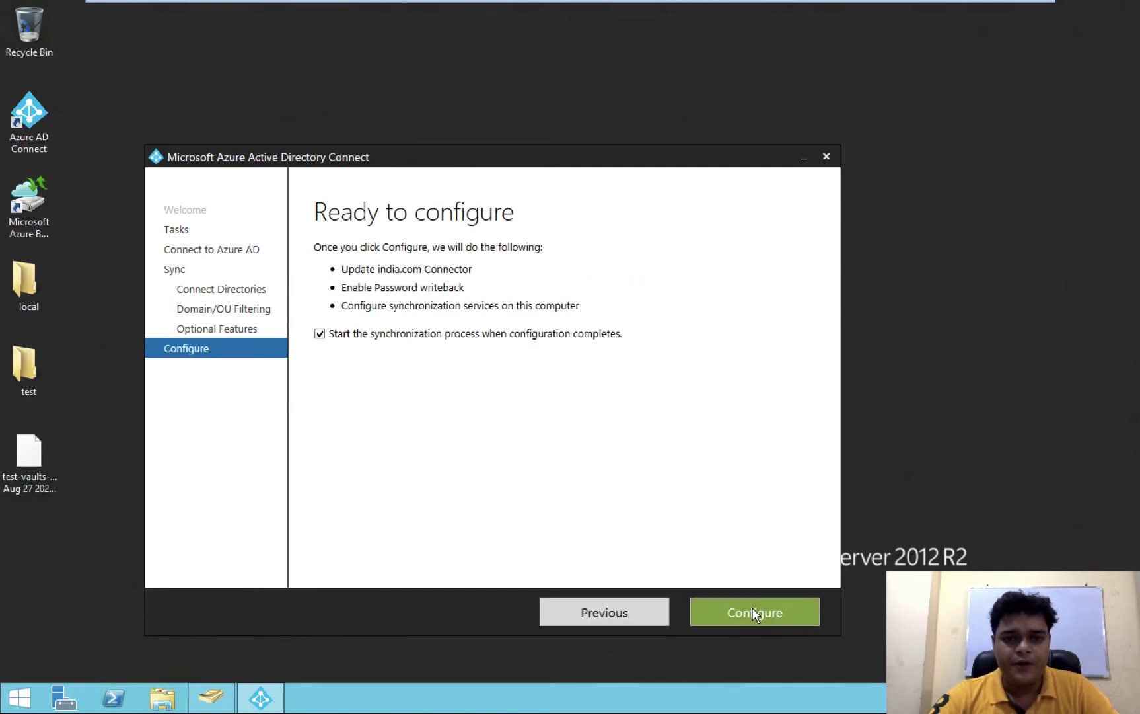
Apply the Azure AD Connect sync configuration and let it run to enabling password writeback
{"action": "left_click", "coordinate": [752, 608]}
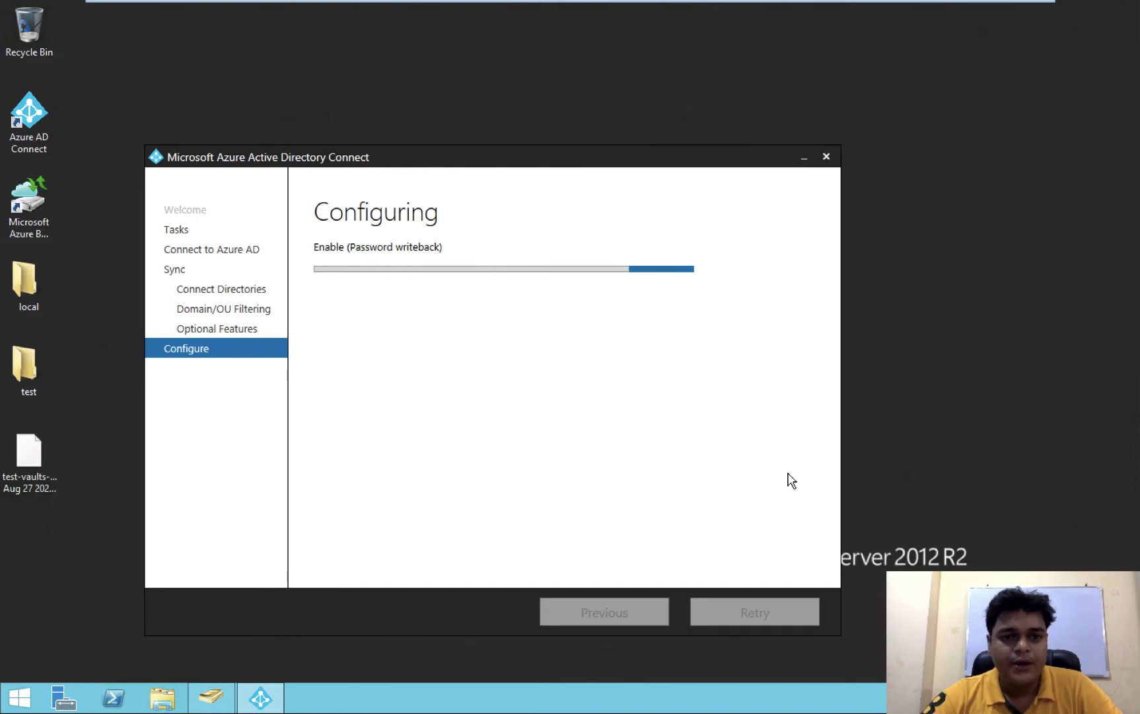
{"action": "key", "text": "ctrl+Left"}
{"action": "key", "text": "ctrl+Left"}
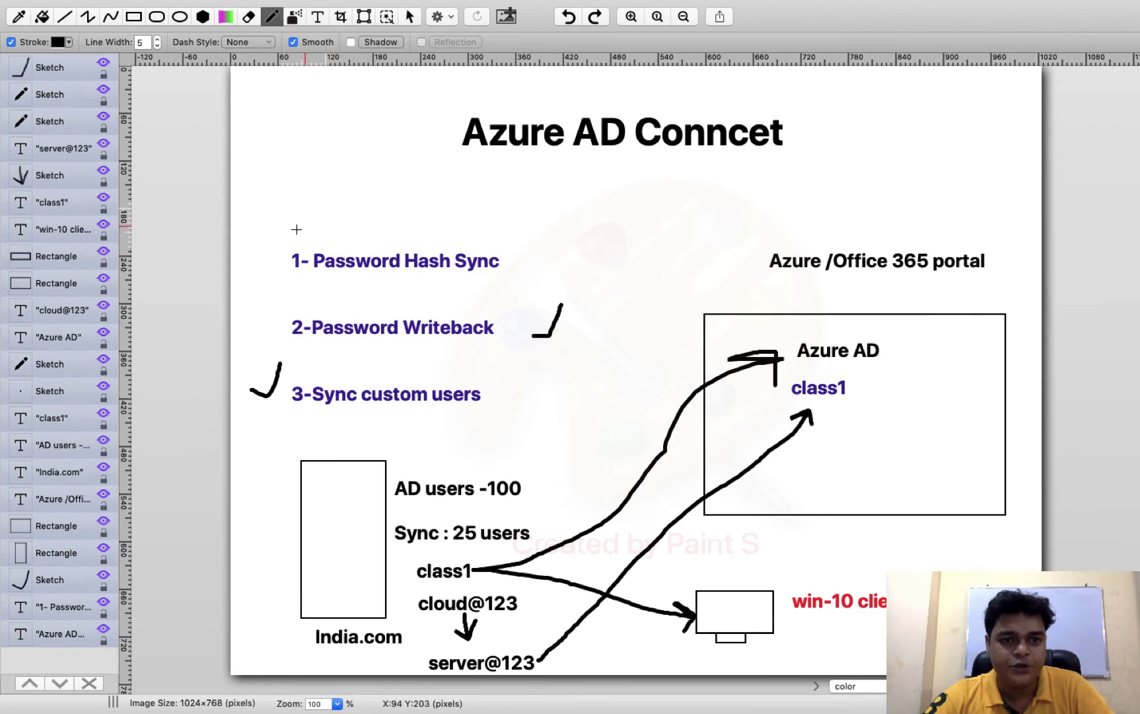
Tick Password Hash Sync in the diagram and outline the Azure AD Conncet title
{"action": "left_click_drag", "start_coordinate": [244, 255], "coordinate": [292, 187]}
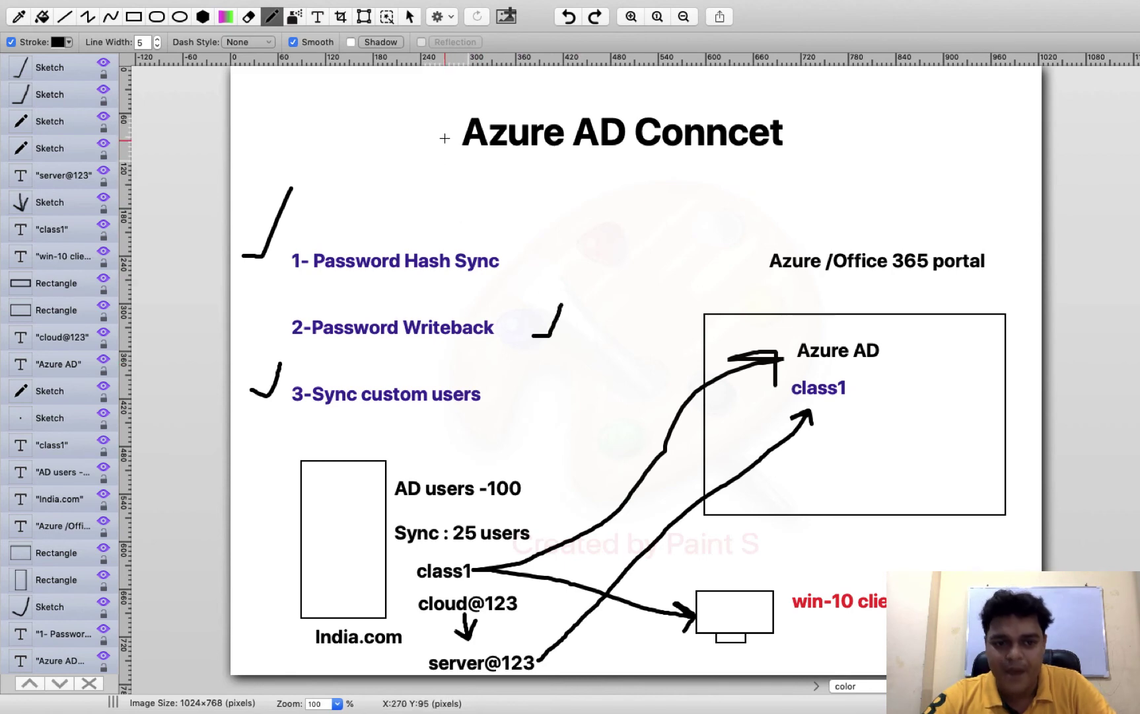
{"action": "mouse_move", "coordinate": [448, 103]}
{"action": "left_mouse_down"}
{"action": "mouse_move", "coordinate": [448, 162]}
{"action": "mouse_move", "coordinate": [535, 184]}
{"action": "mouse_move", "coordinate": [811, 172]}
{"action": "mouse_move", "coordinate": [820, 104]}
{"action": "mouse_move", "coordinate": [531, 97]}
{"action": "left_mouse_up"}
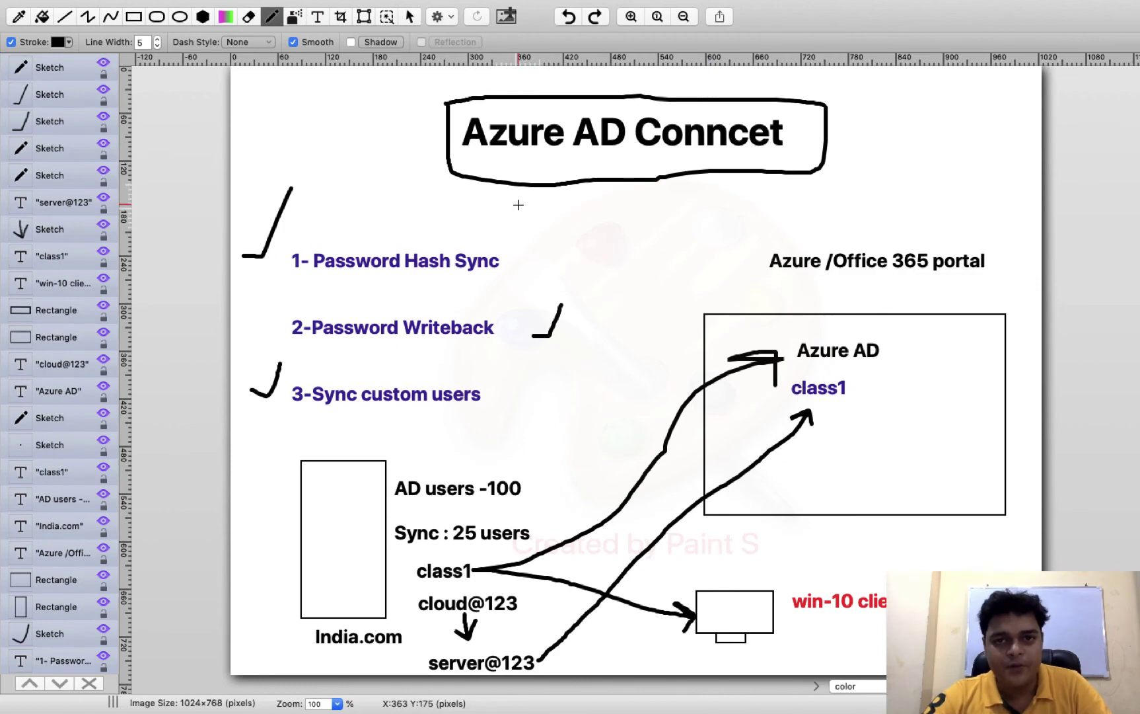
{"action": "key", "text": "super+Tab"}
{"action": "key", "text": "super+Tab"}
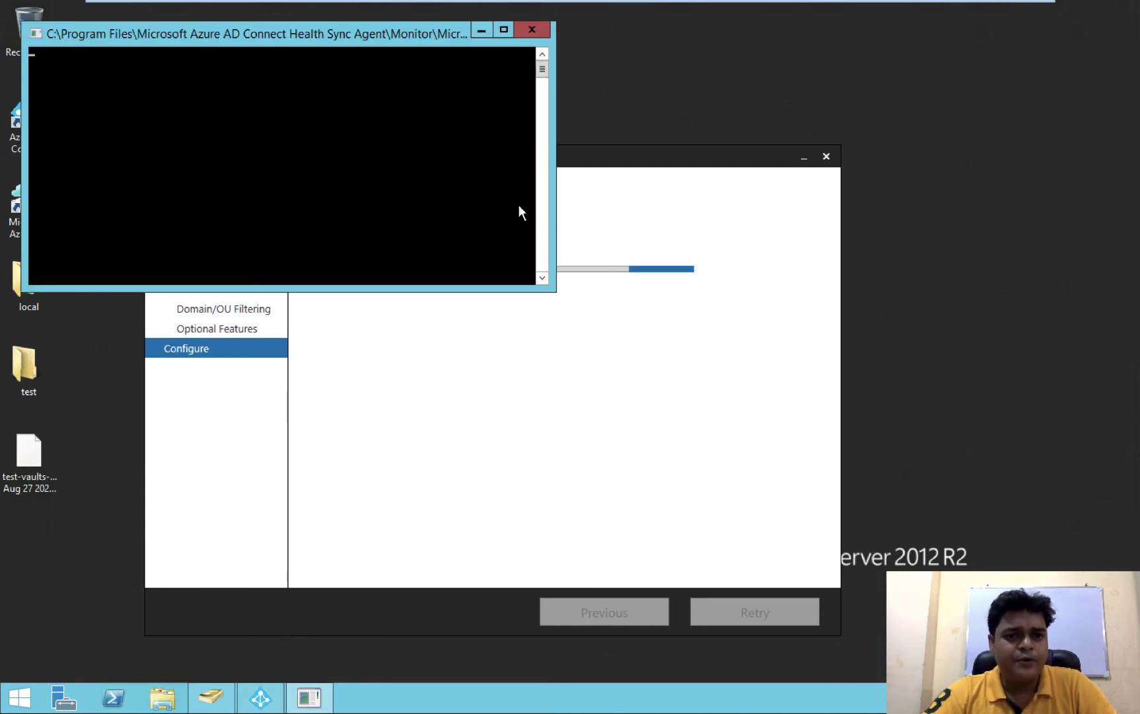
Return to the Default Directory overview, reload the portal, and dismiss the past-due notice
{"action": "key", "text": "ctrl+Left"}
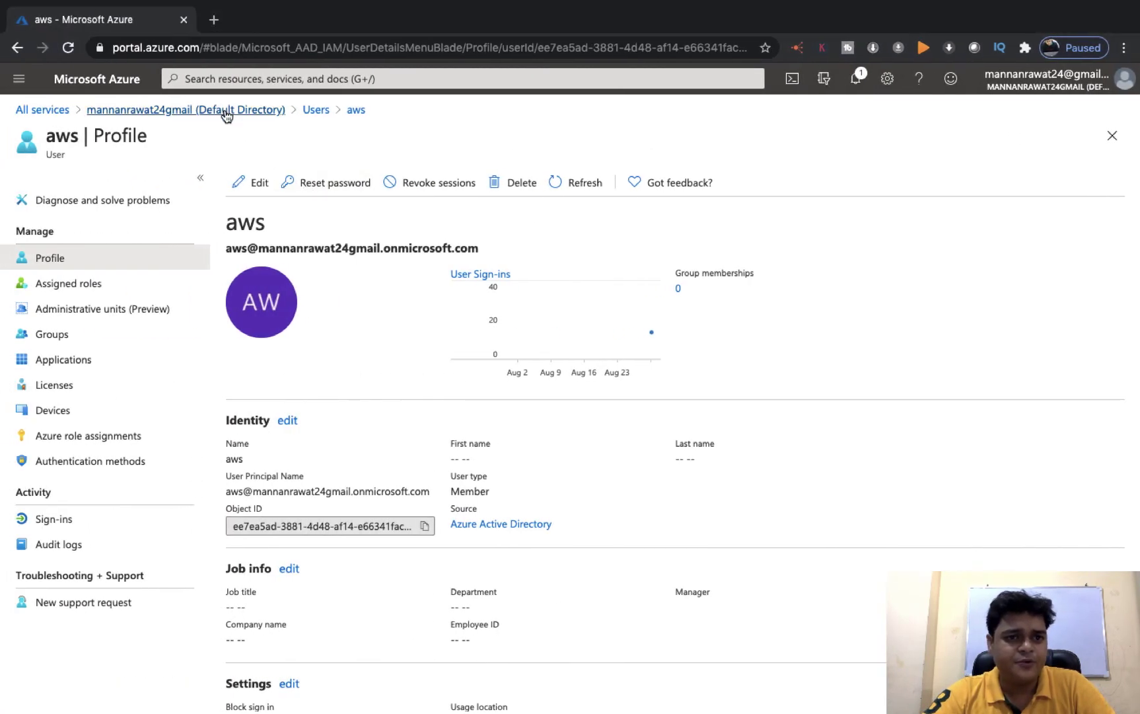
{"action": "left_click", "coordinate": [224, 111]}
{"action": "left_click", "coordinate": [366, 54]}
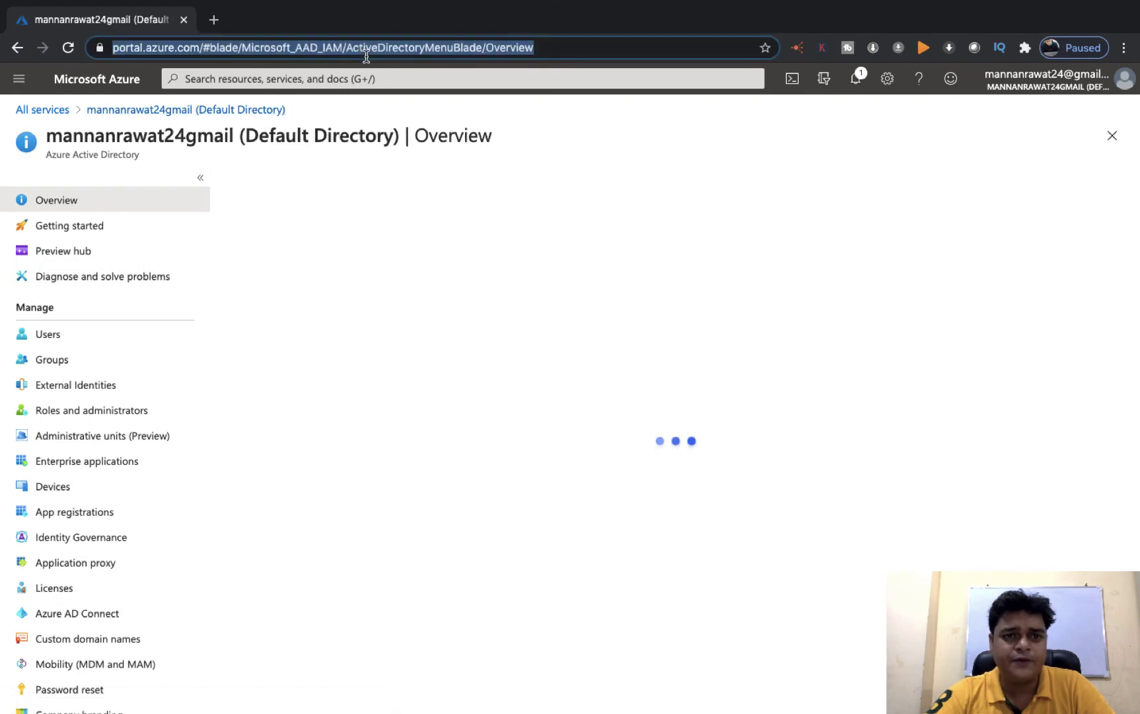
{"action": "key", "text": "Return"}
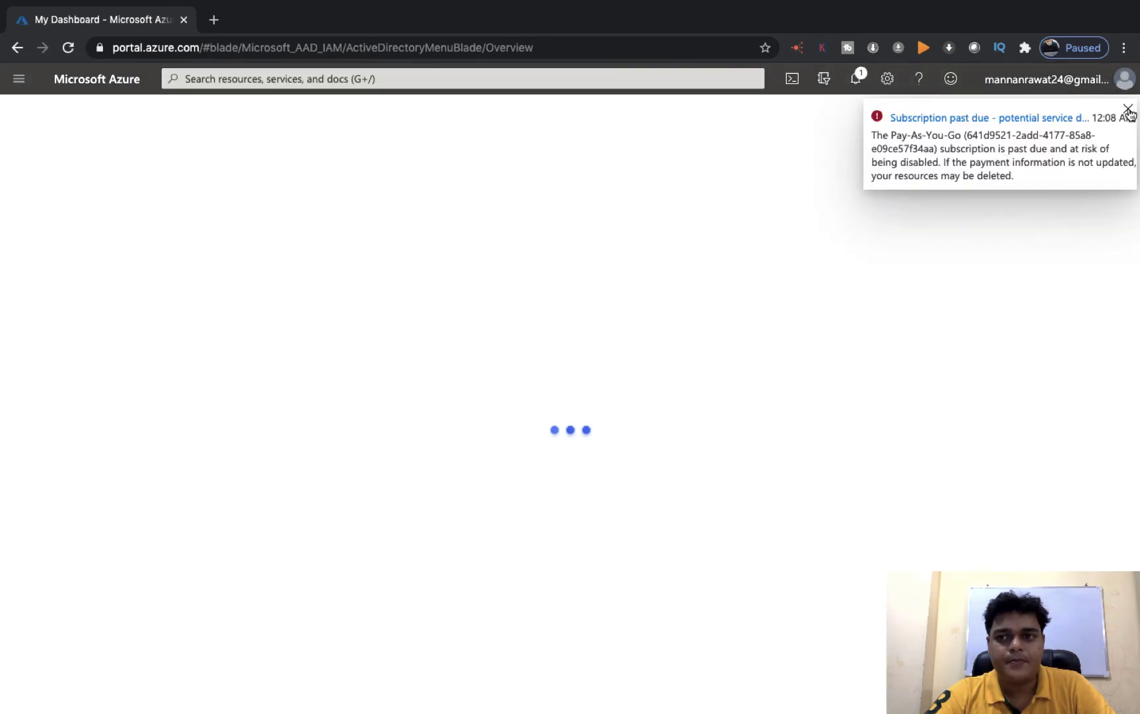
{"action": "left_click", "coordinate": [1128, 109]}
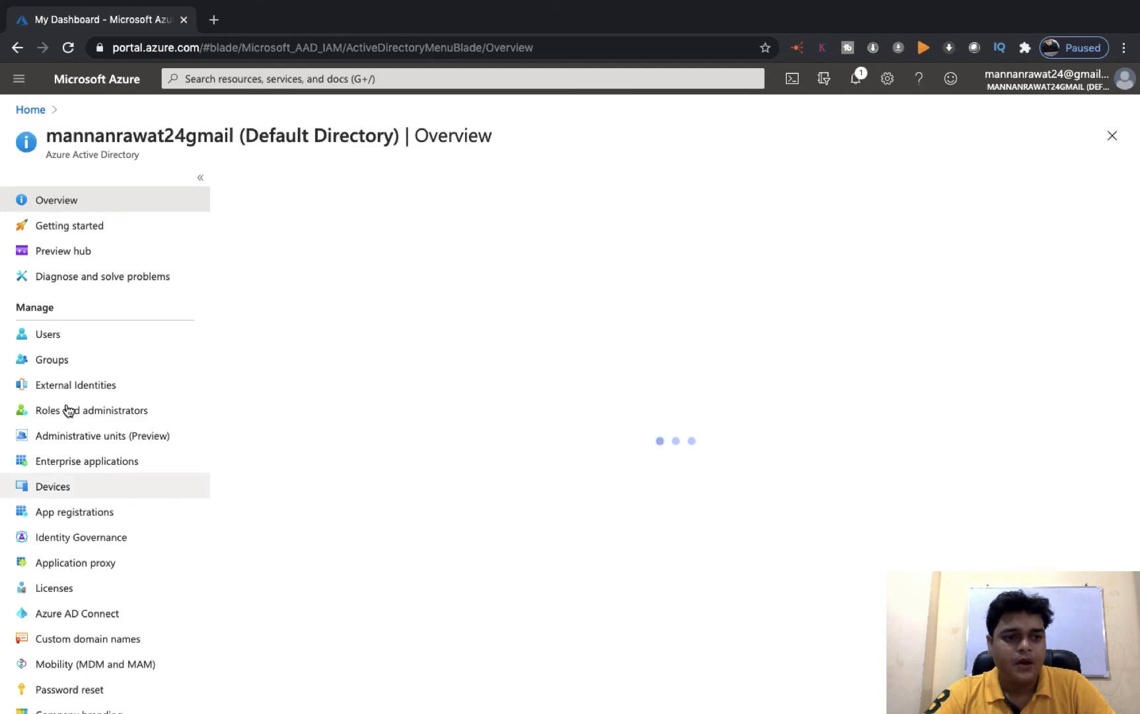
Open the directory's Users list and refresh it repeatedly to look for synced accounts
{"action": "left_click", "coordinate": [58, 337]}
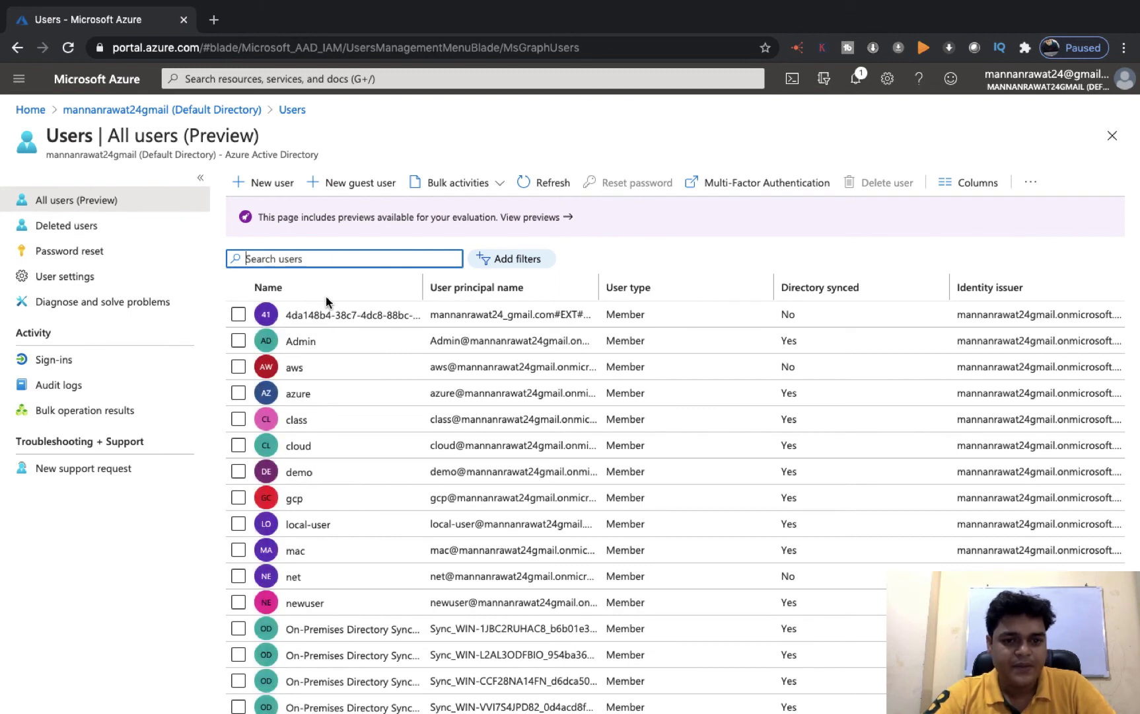
{"action": "scroll", "coordinate": [348, 534], "scroll_direction": "down", "scroll_amount": 5}
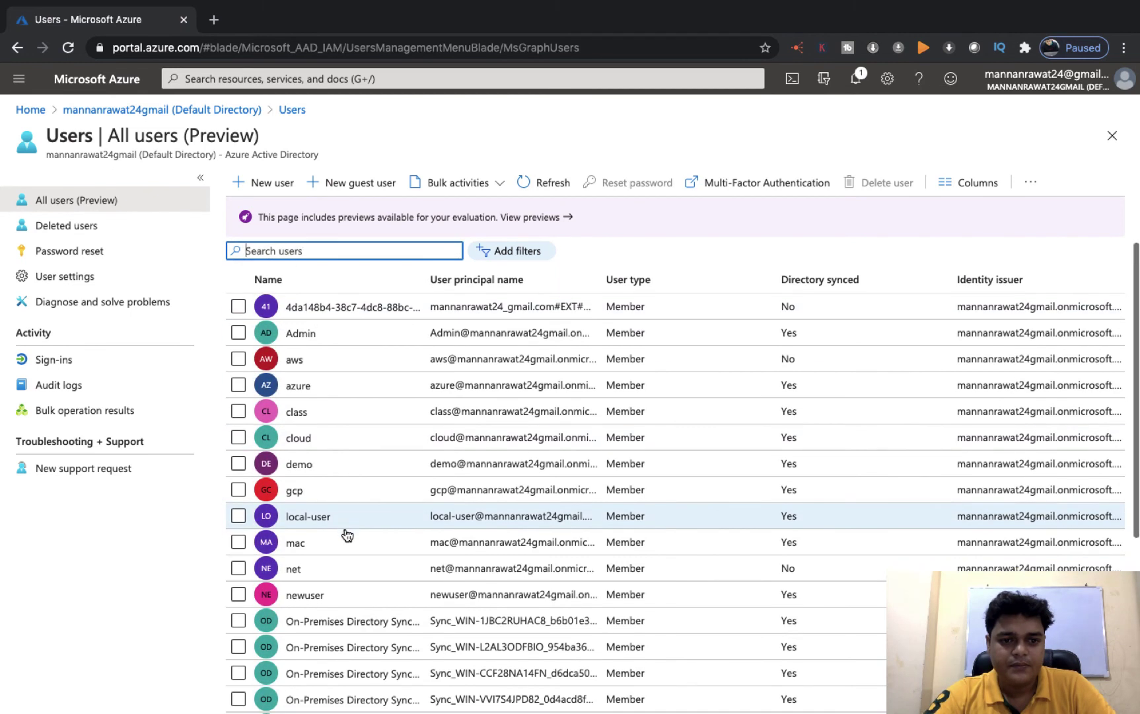
{"action": "scroll", "coordinate": [347, 534], "scroll_direction": "down", "scroll_amount": 4}
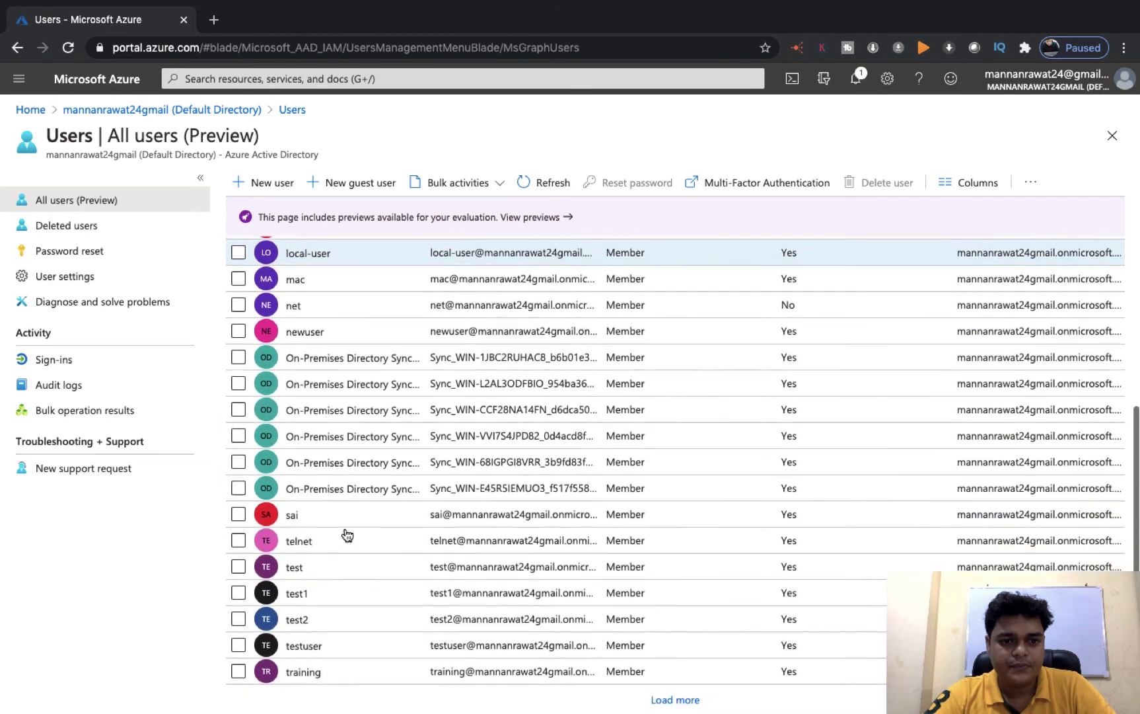
{"action": "scroll", "coordinate": [347, 534], "scroll_direction": "up", "scroll_amount": 9}
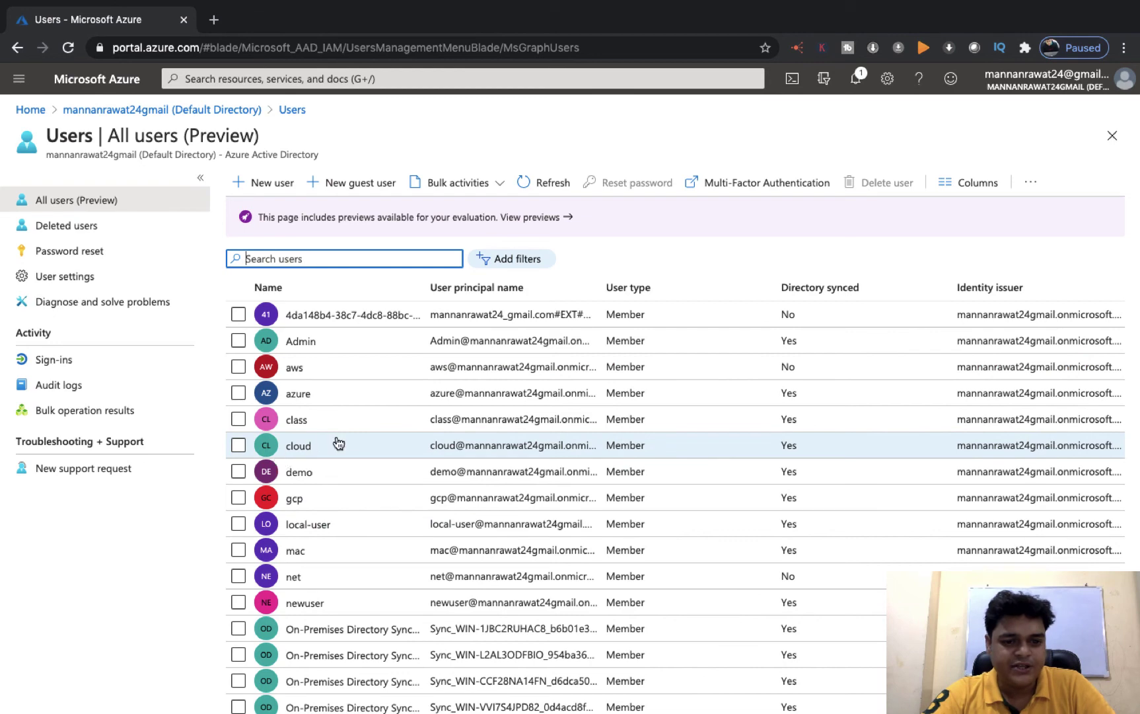
{"action": "left_click", "coordinate": [536, 181]}
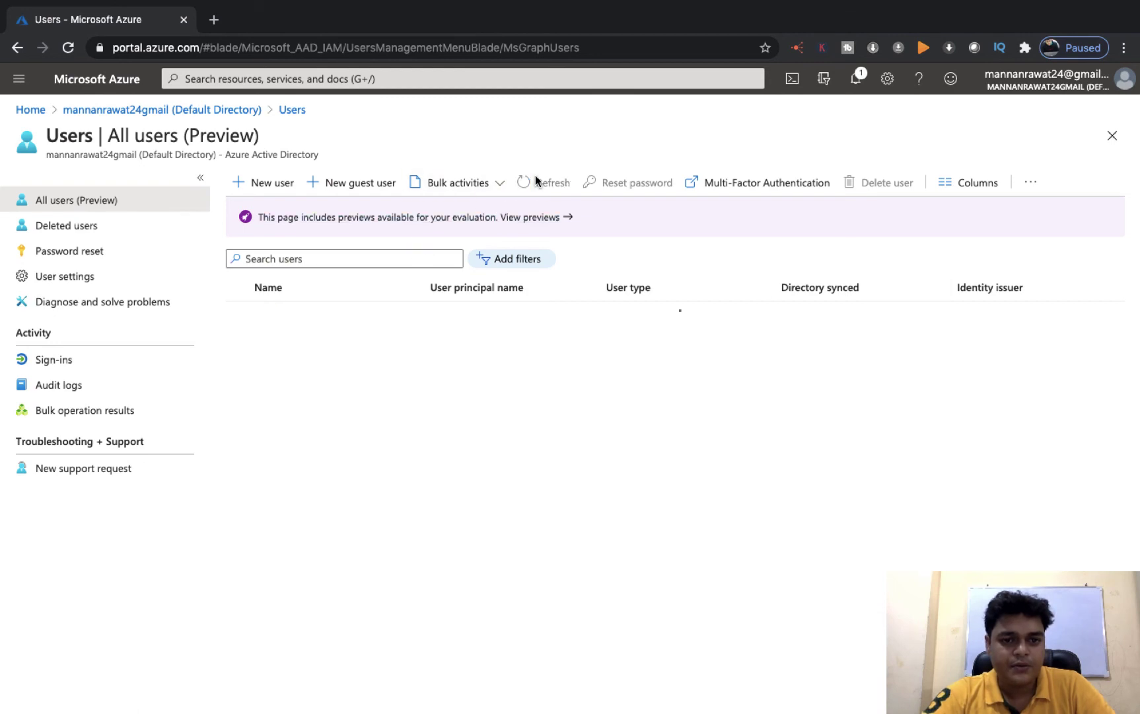
{"action": "left_click", "coordinate": [536, 181]}
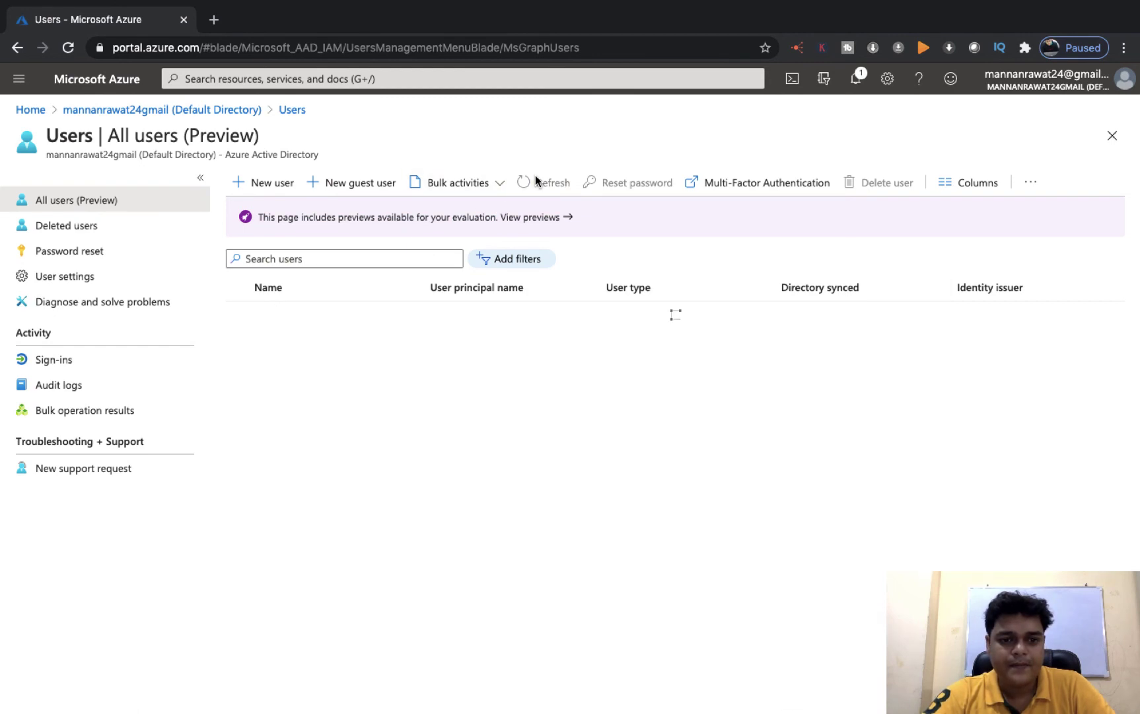
{"action": "left_click", "coordinate": [536, 182]}
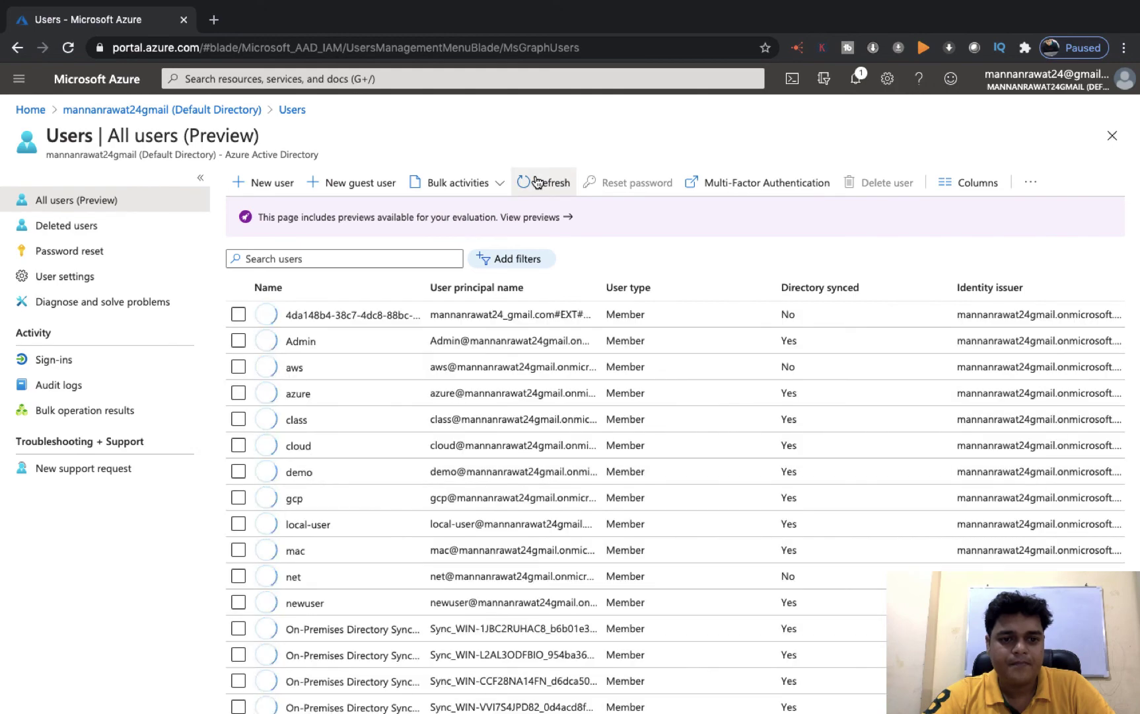
{"action": "left_click", "coordinate": [536, 181]}
{"action": "key", "text": "ctrl+Right"}
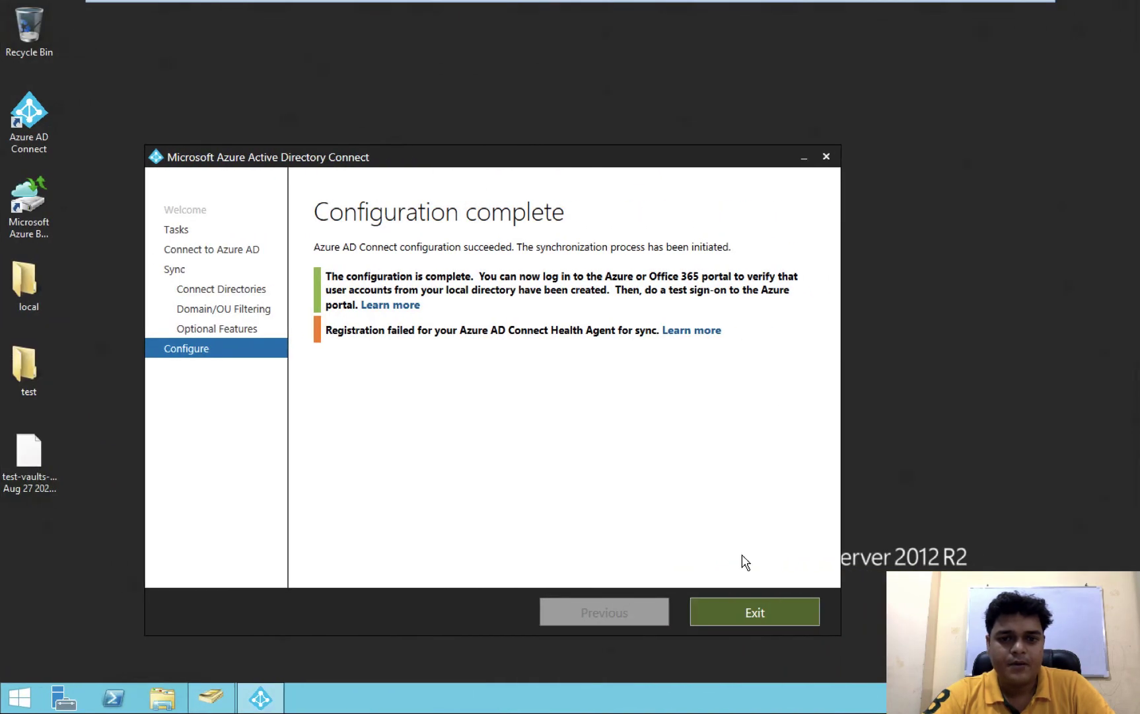
Close the finished Azure AD Connect wizard and refresh the class user's profile
{"action": "left_click", "coordinate": [741, 609]}
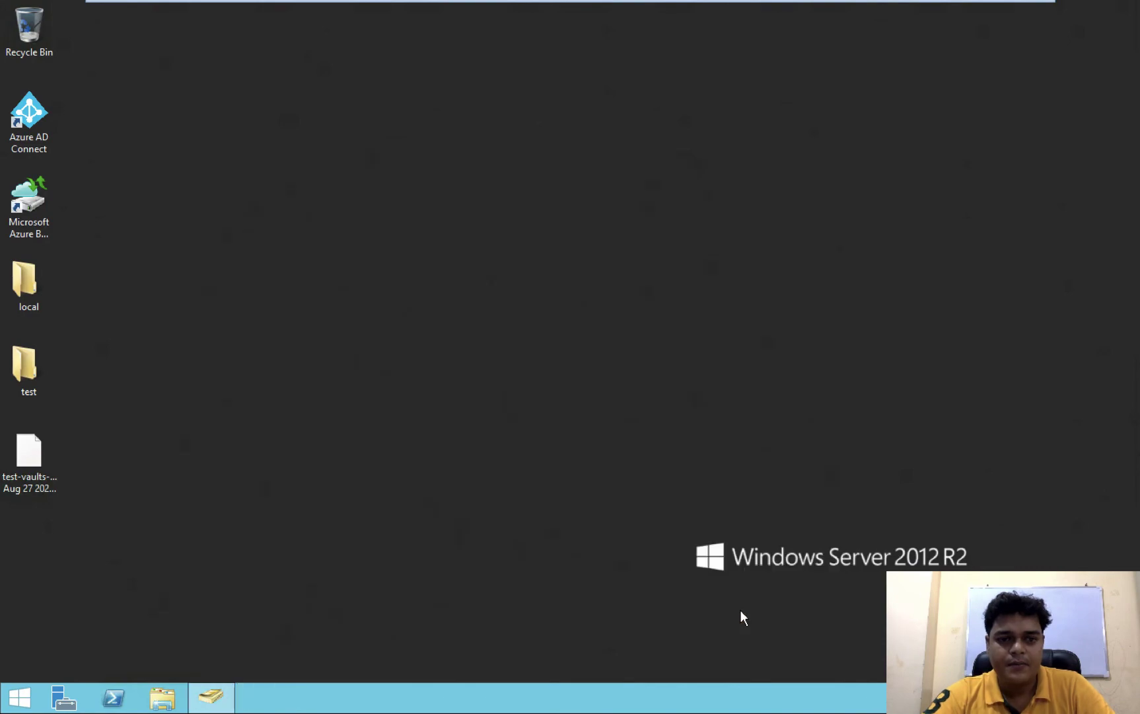
{"action": "key", "text": "ctrl+Left"}
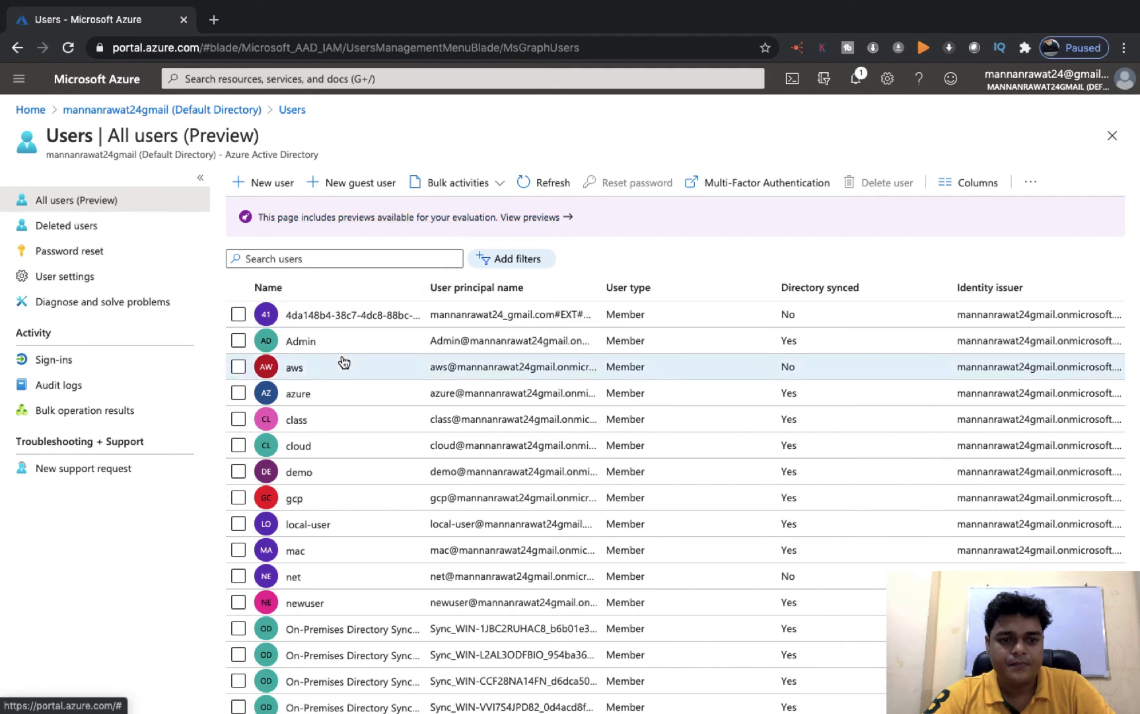
{"action": "left_click", "coordinate": [297, 420]}
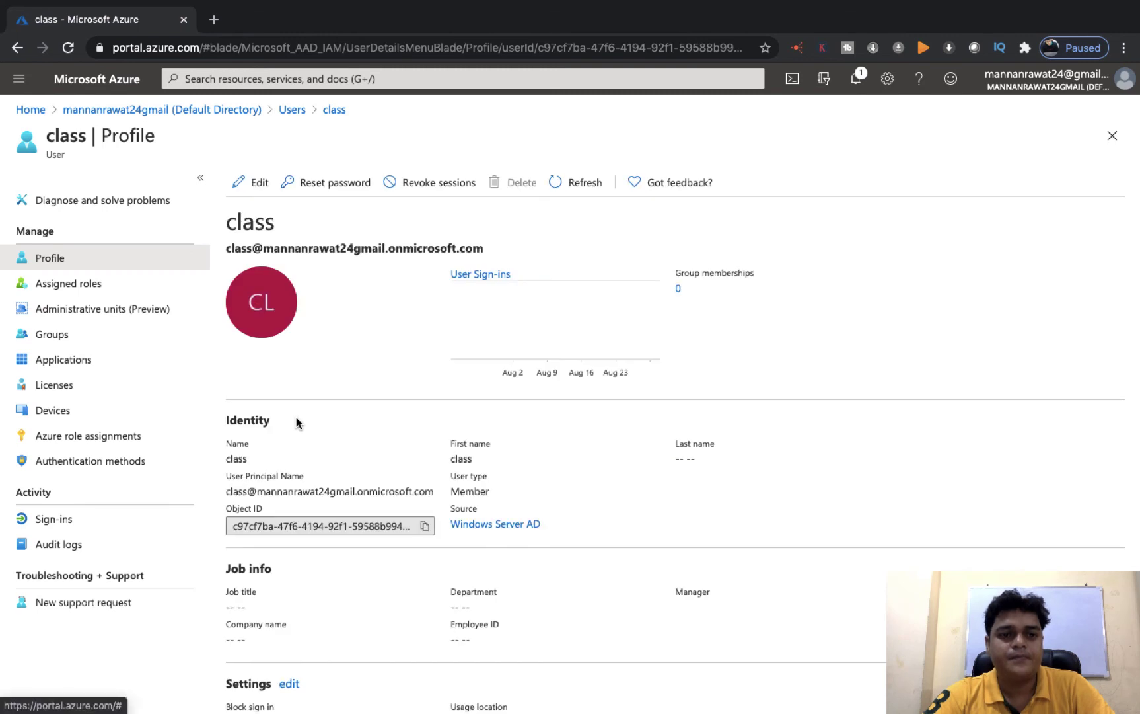
{"action": "left_click", "coordinate": [597, 186]}
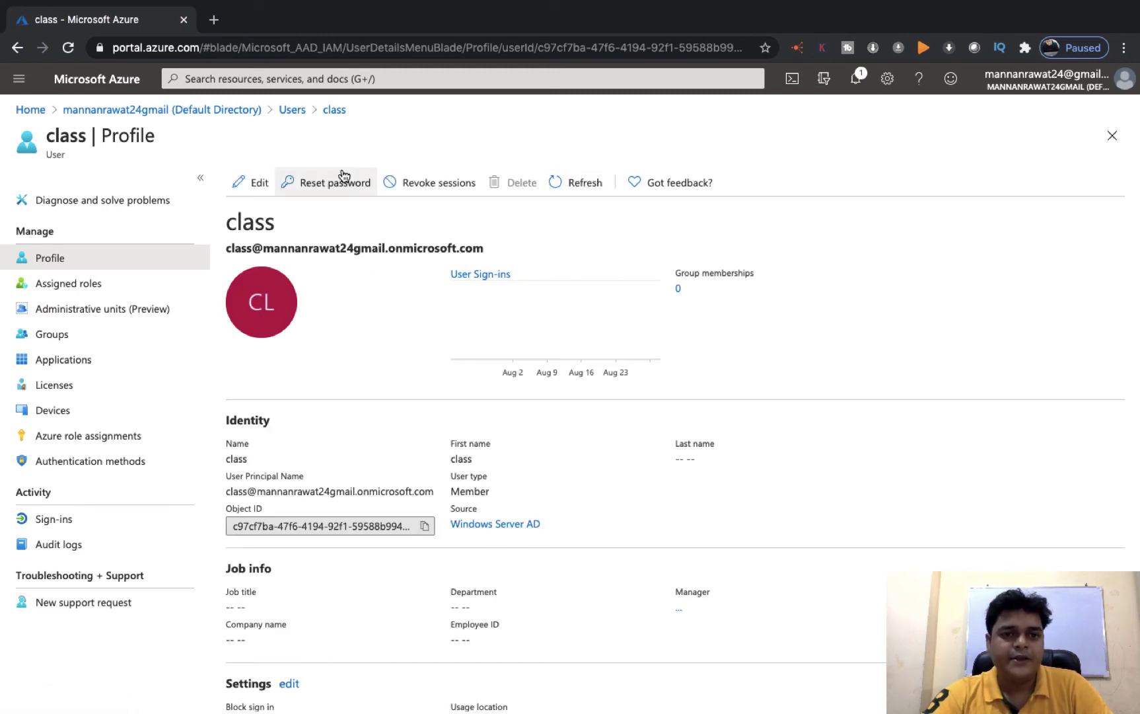
{"action": "left_click", "coordinate": [293, 118]}
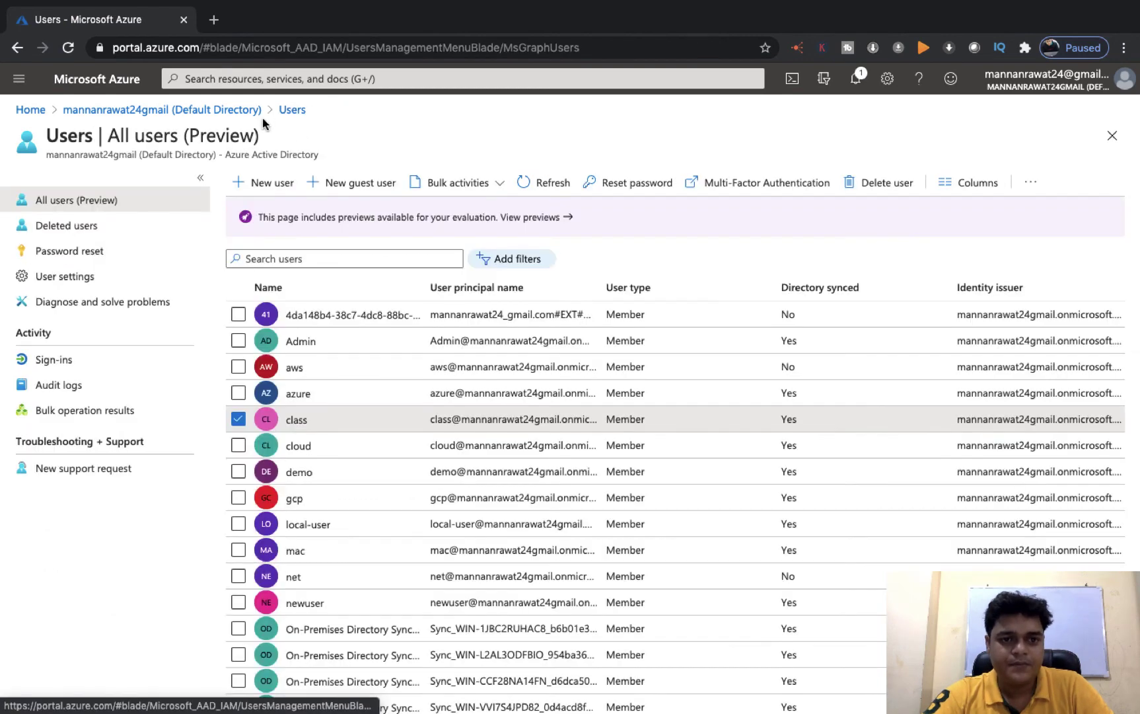
Refresh the all-users list several times, then reload the whole Azure portal
{"action": "left_click", "coordinate": [238, 419]}
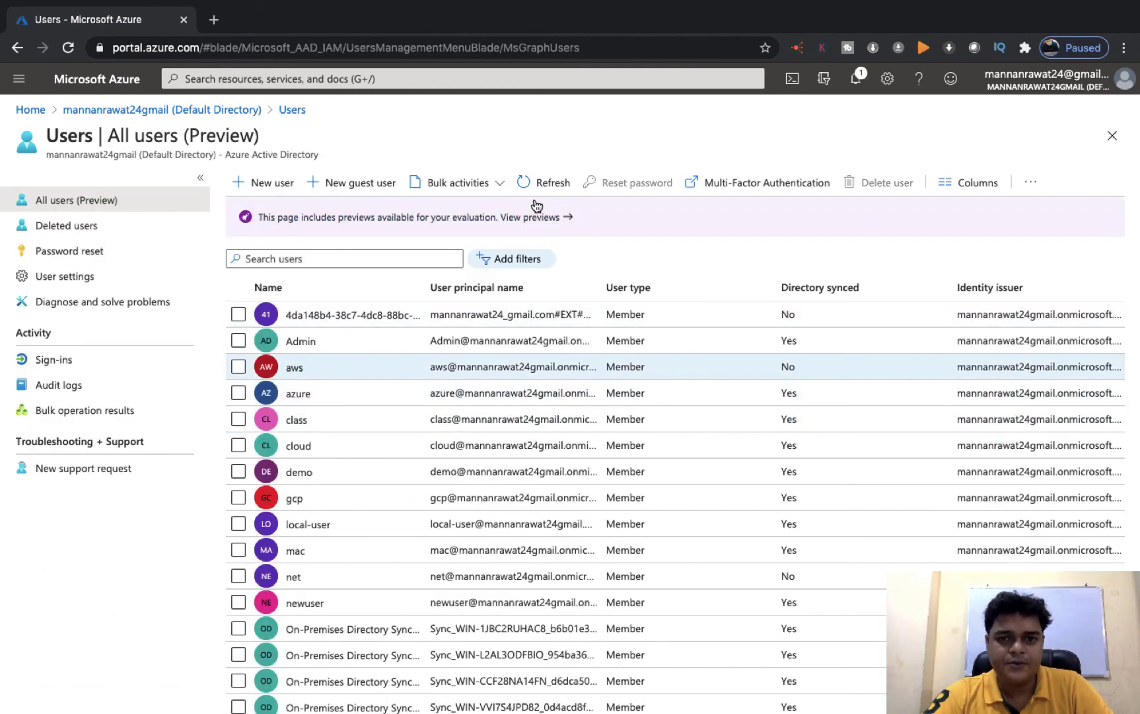
{"action": "left_click", "coordinate": [534, 178]}
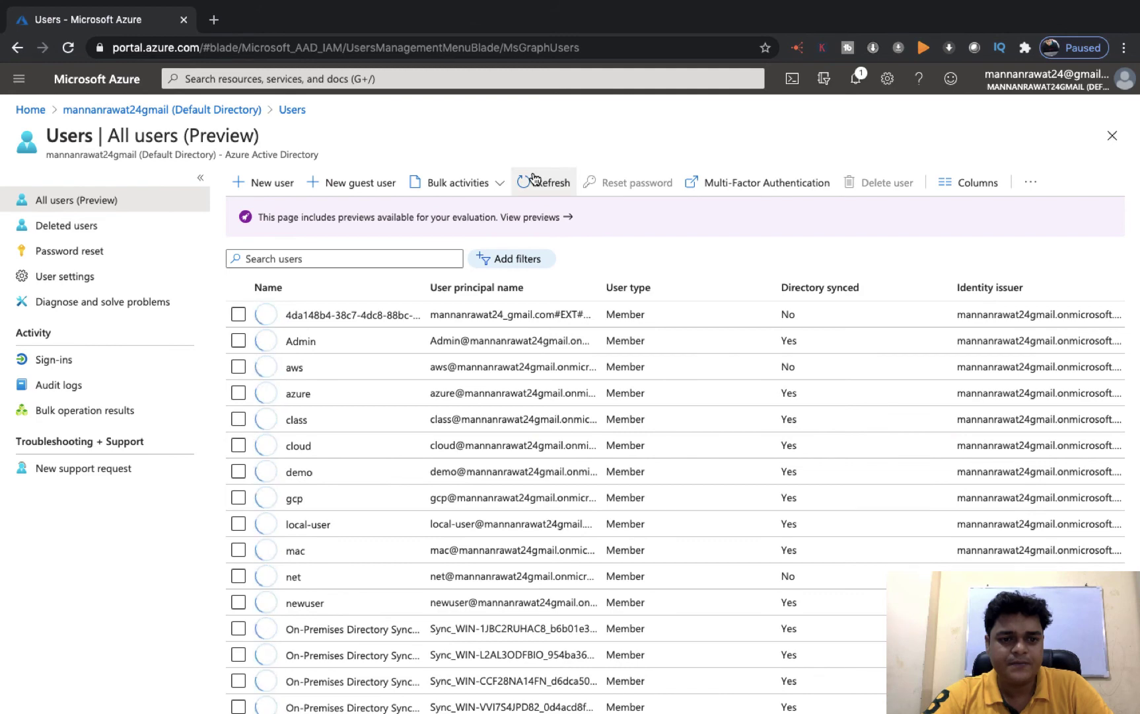
{"action": "left_click", "coordinate": [534, 178]}
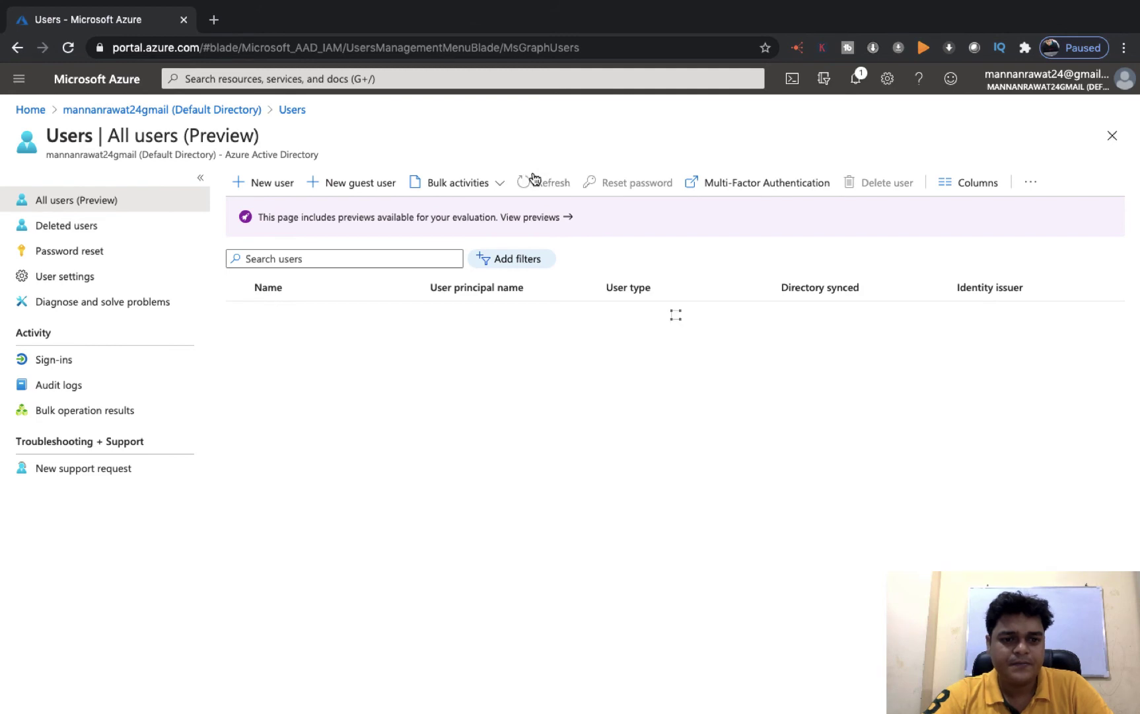
{"action": "left_click", "coordinate": [534, 178]}
{"action": "left_click", "coordinate": [535, 180]}
{"action": "left_click", "coordinate": [289, 49]}
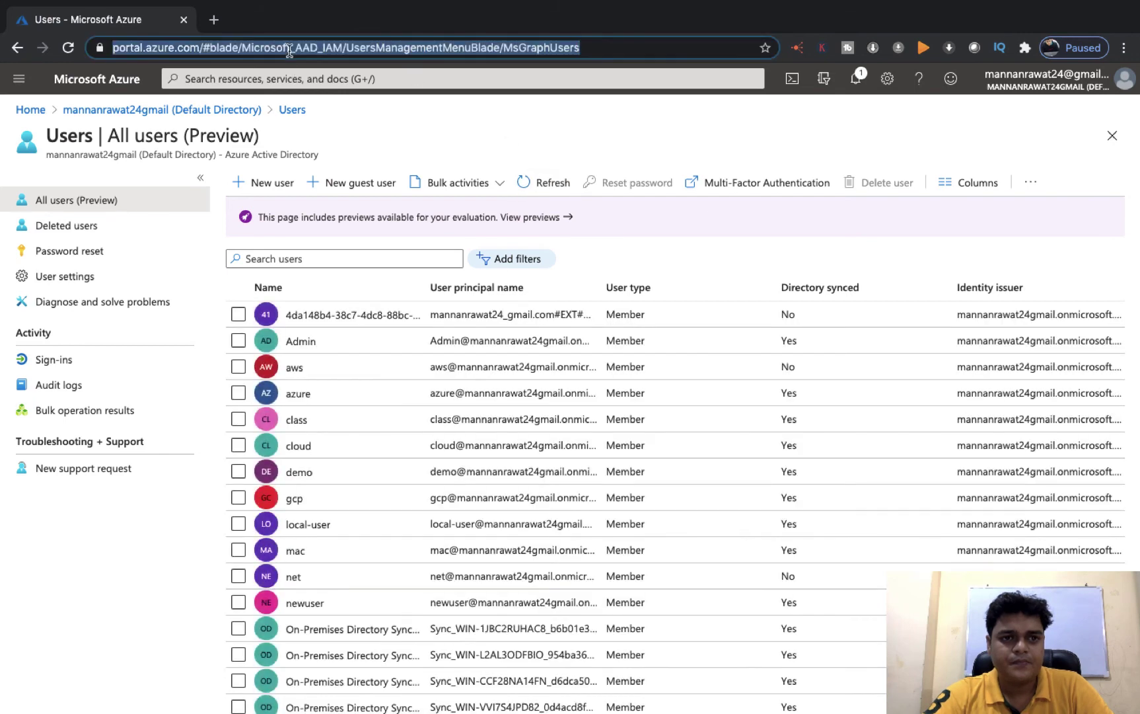
{"action": "key", "text": "Return"}
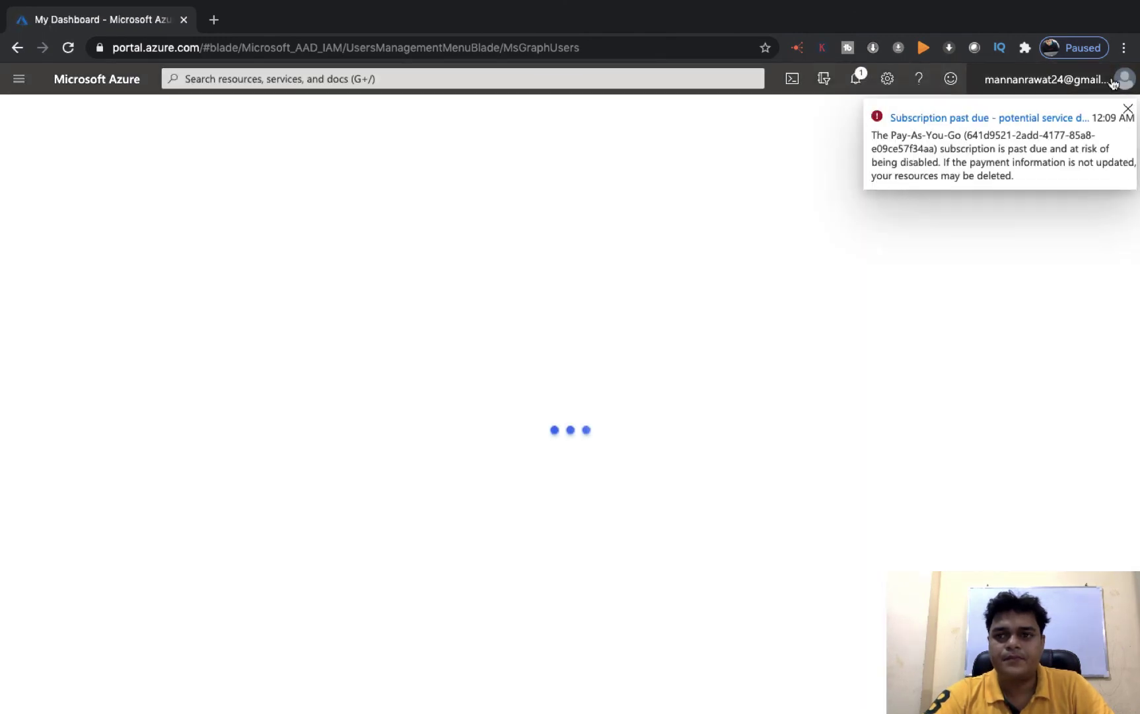
Navigate from Home through All services > Security to Azure Active Directory's Users list
{"action": "left_click", "coordinate": [1113, 82]}
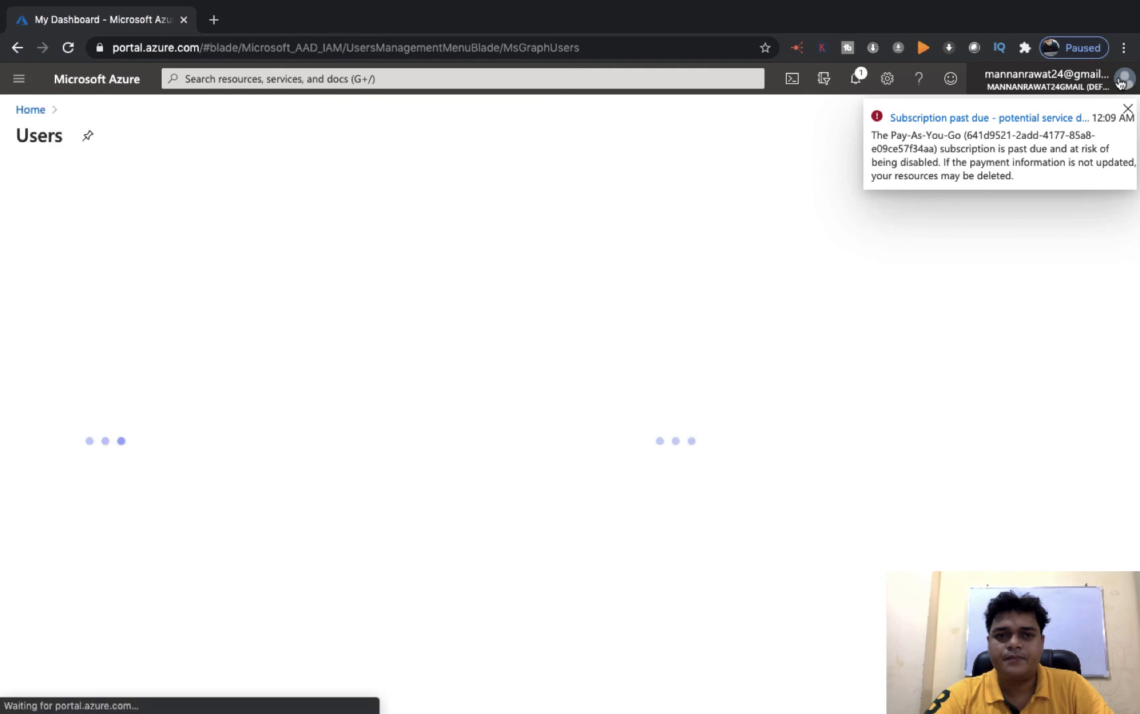
{"action": "left_click", "coordinate": [97, 79]}
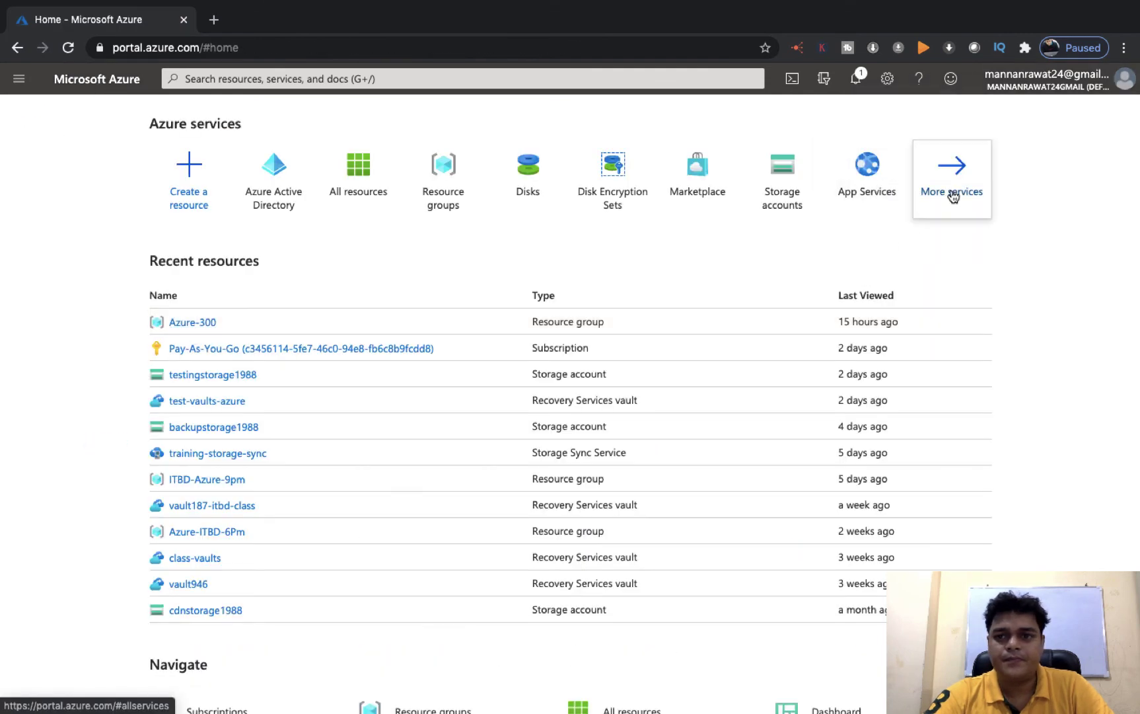
{"action": "left_click", "coordinate": [951, 188]}
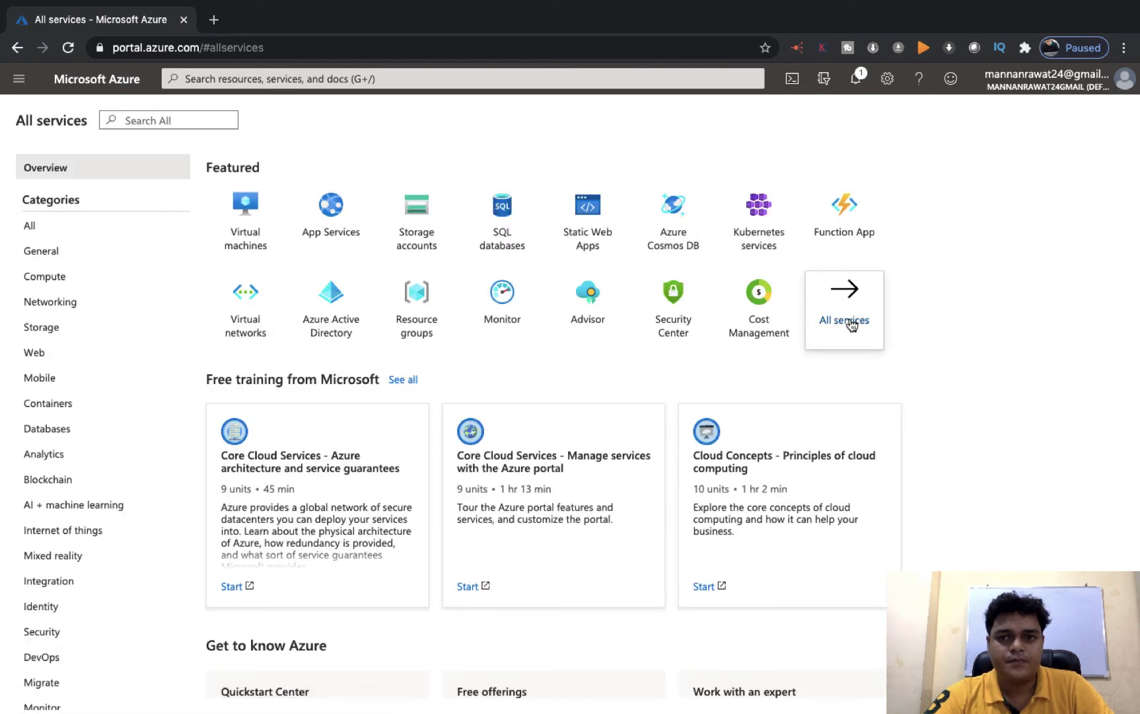
{"action": "left_click", "coordinate": [849, 315]}
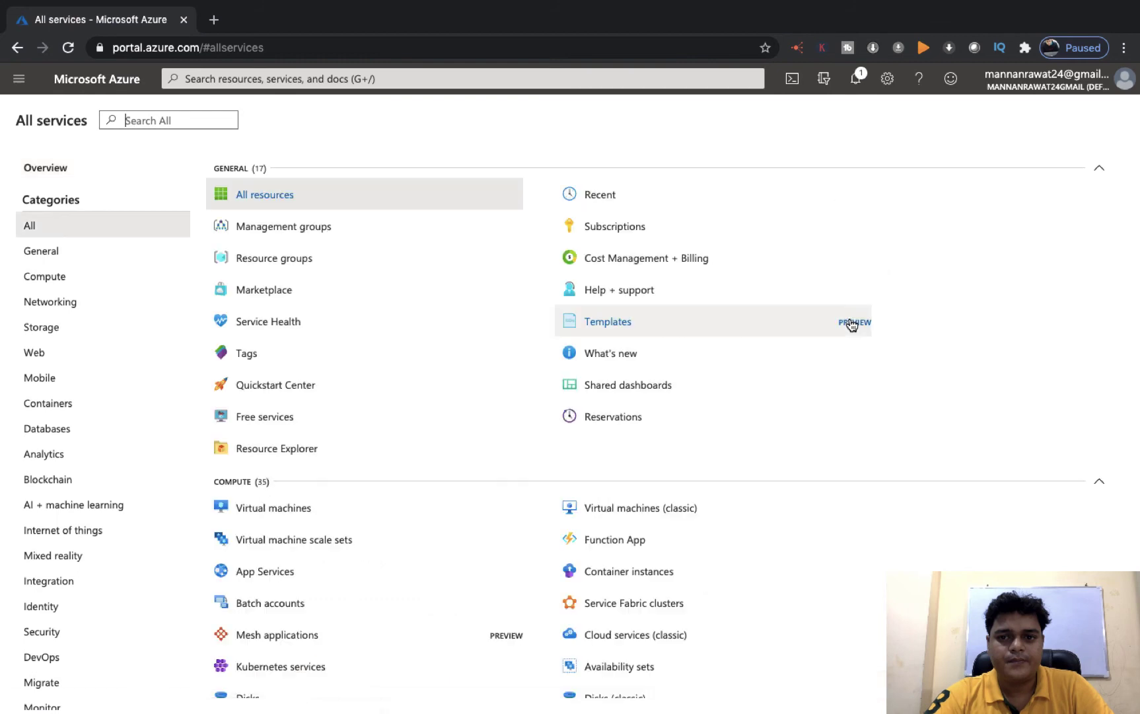
{"action": "left_click", "coordinate": [56, 632]}
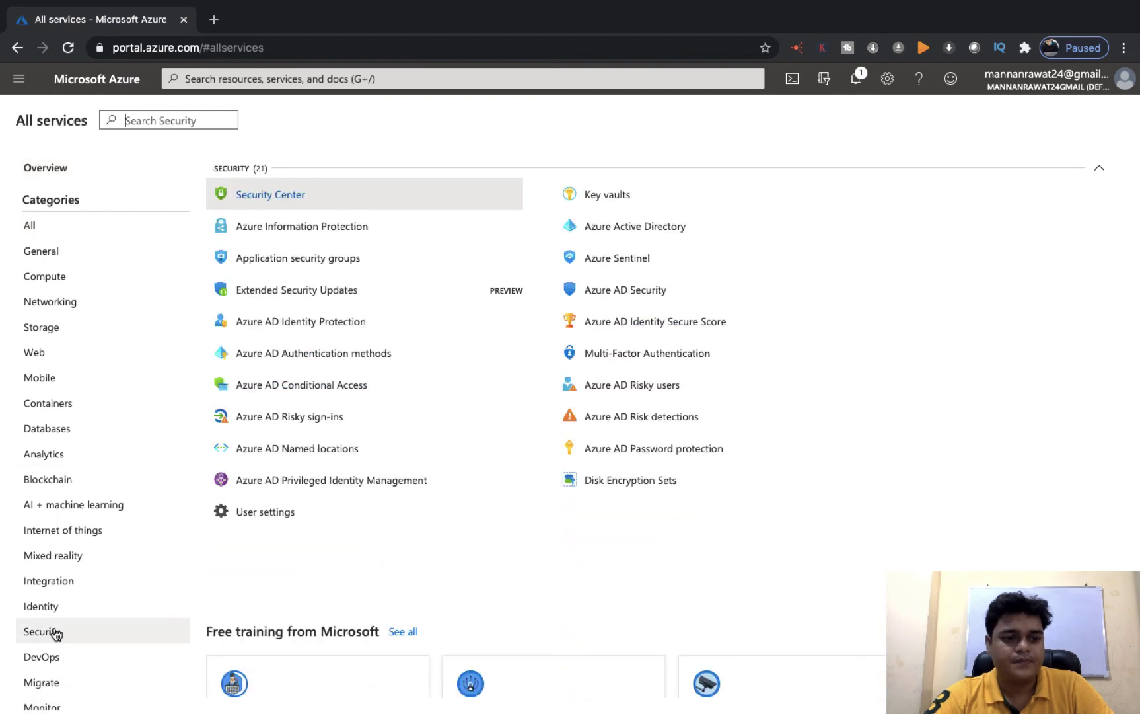
{"action": "left_click", "coordinate": [631, 227]}
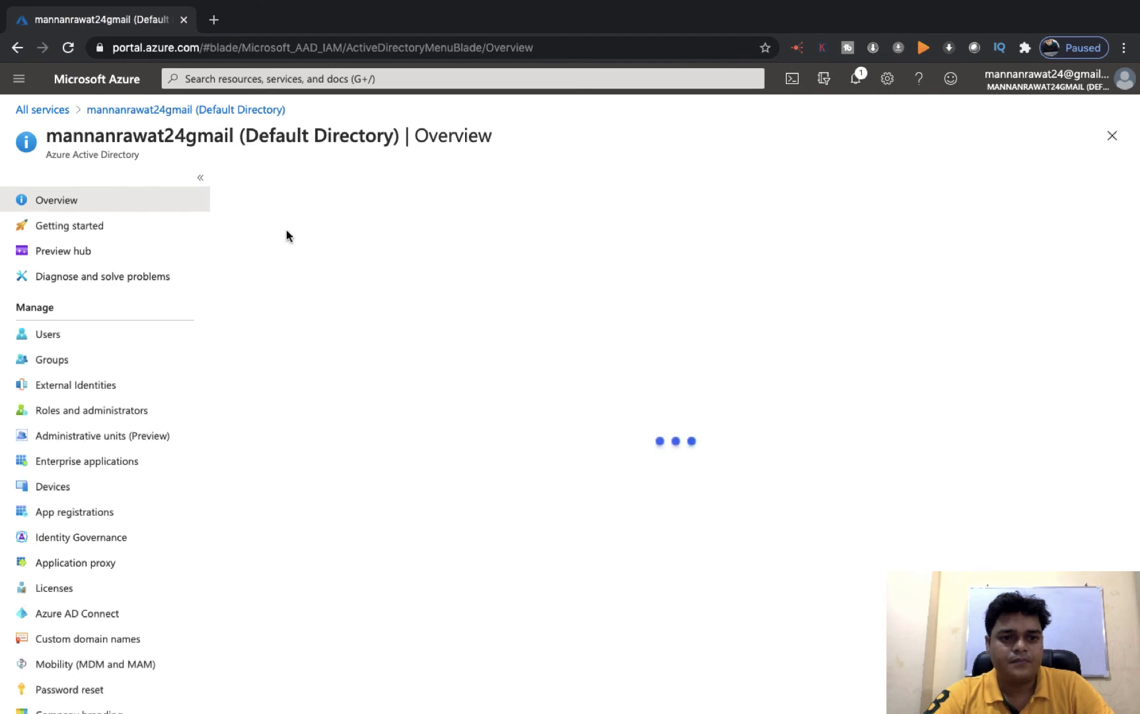
{"action": "left_click", "coordinate": [48, 334]}
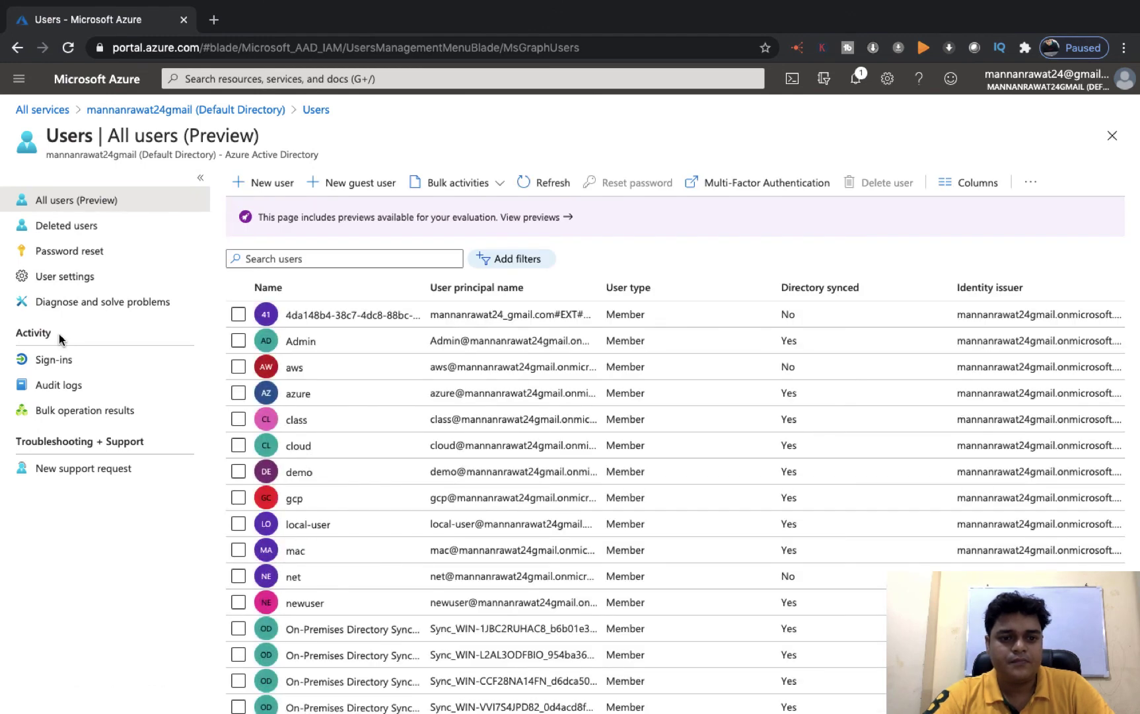
Refresh the users list and open class1's profile to confirm it syncs from on-premises AD
{"action": "left_click", "coordinate": [527, 177]}
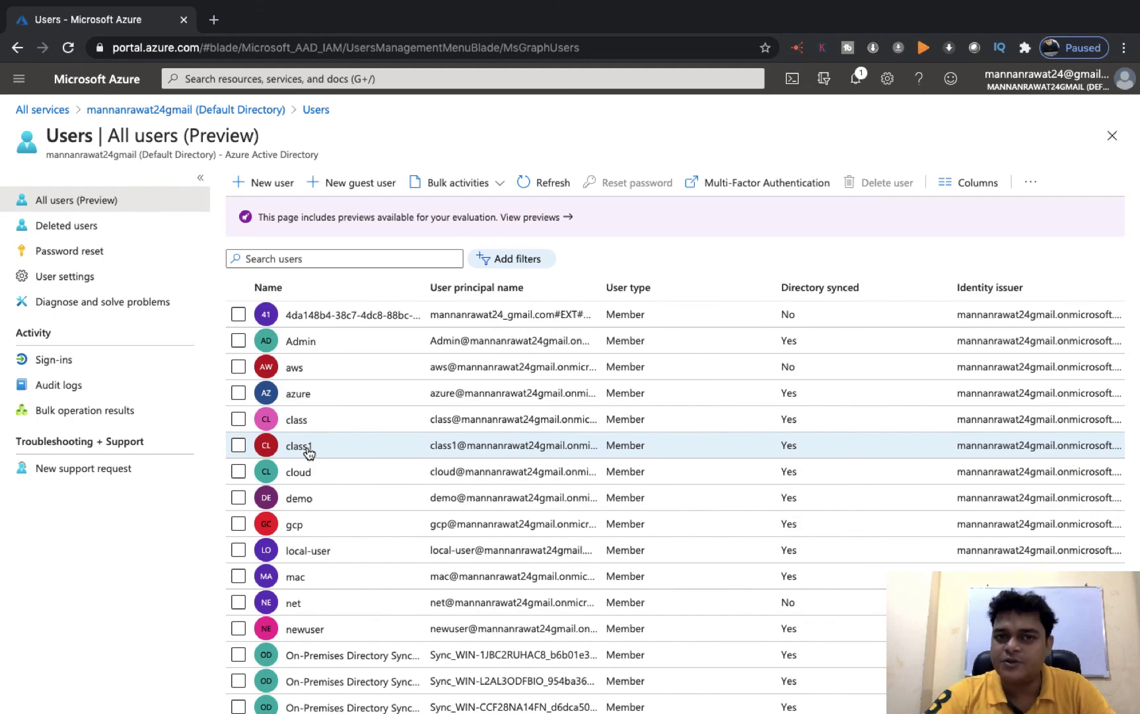
{"action": "scroll", "coordinate": [308, 453], "scroll_direction": "up", "scroll_amount": 5}
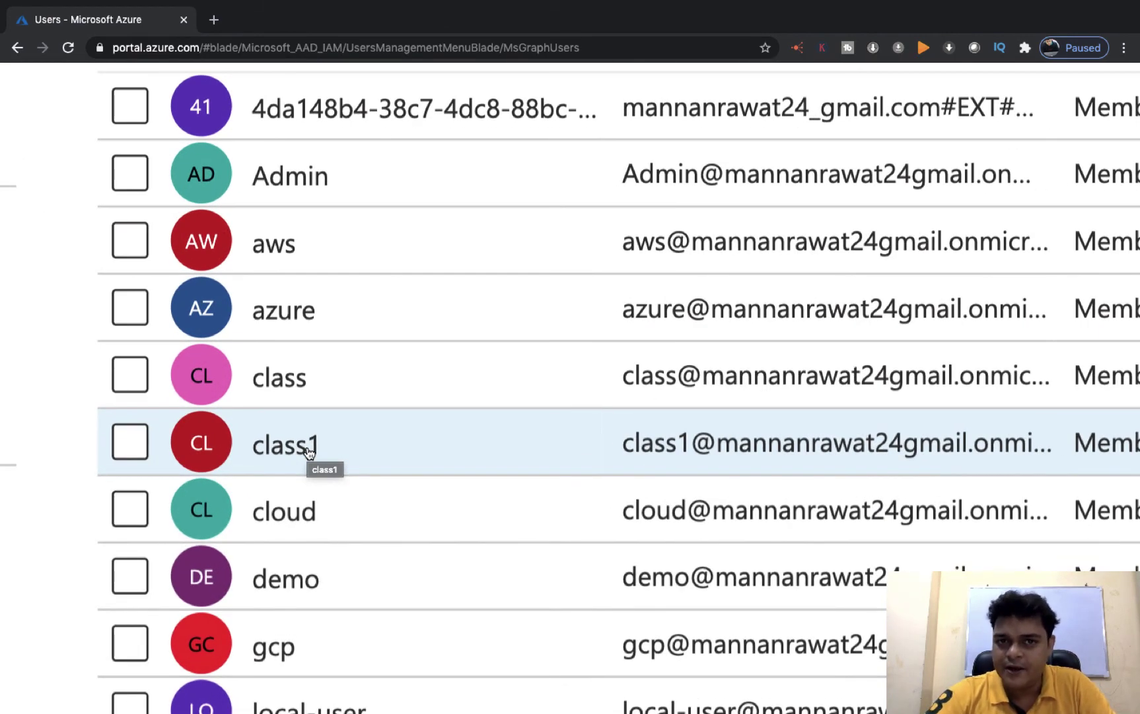
{"action": "scroll", "coordinate": [308, 452], "scroll_direction": "down", "scroll_amount": 5}
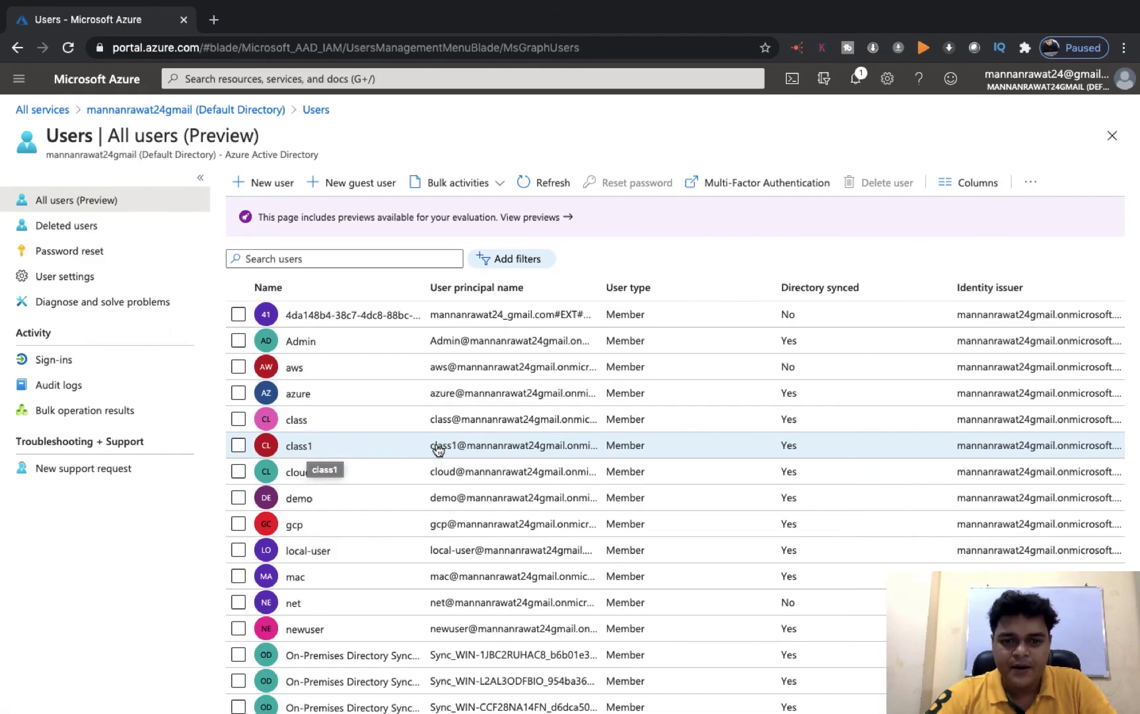
{"action": "left_click", "coordinate": [519, 447]}
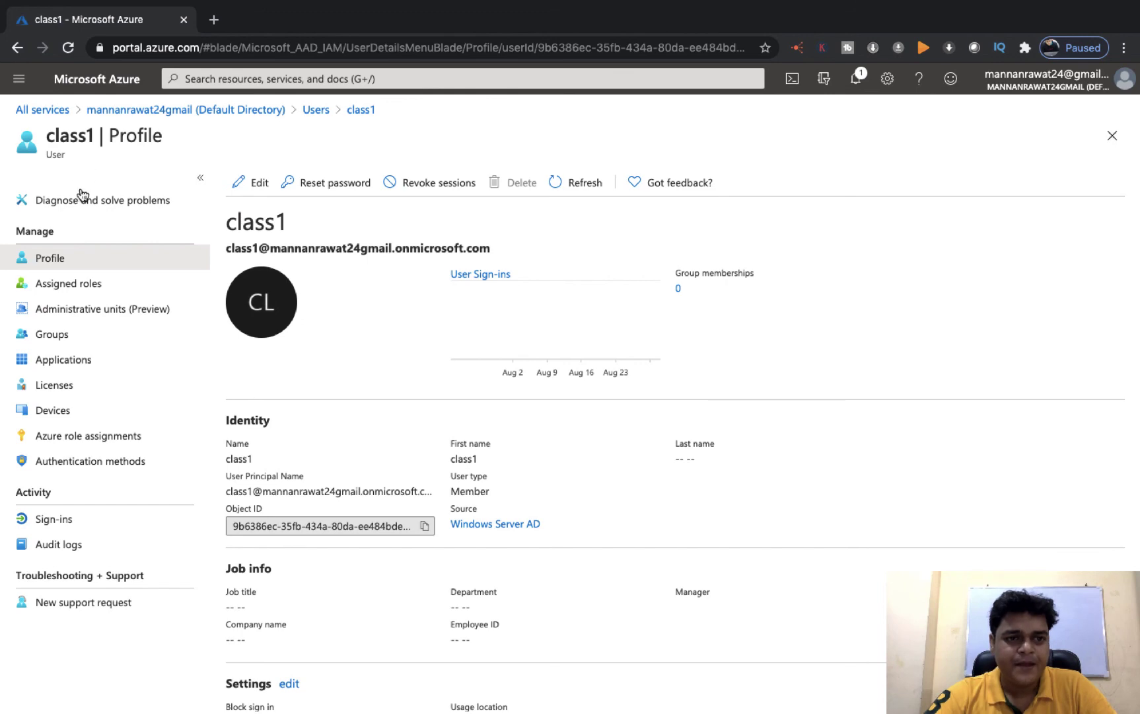
{"action": "left_click", "coordinate": [316, 109]}
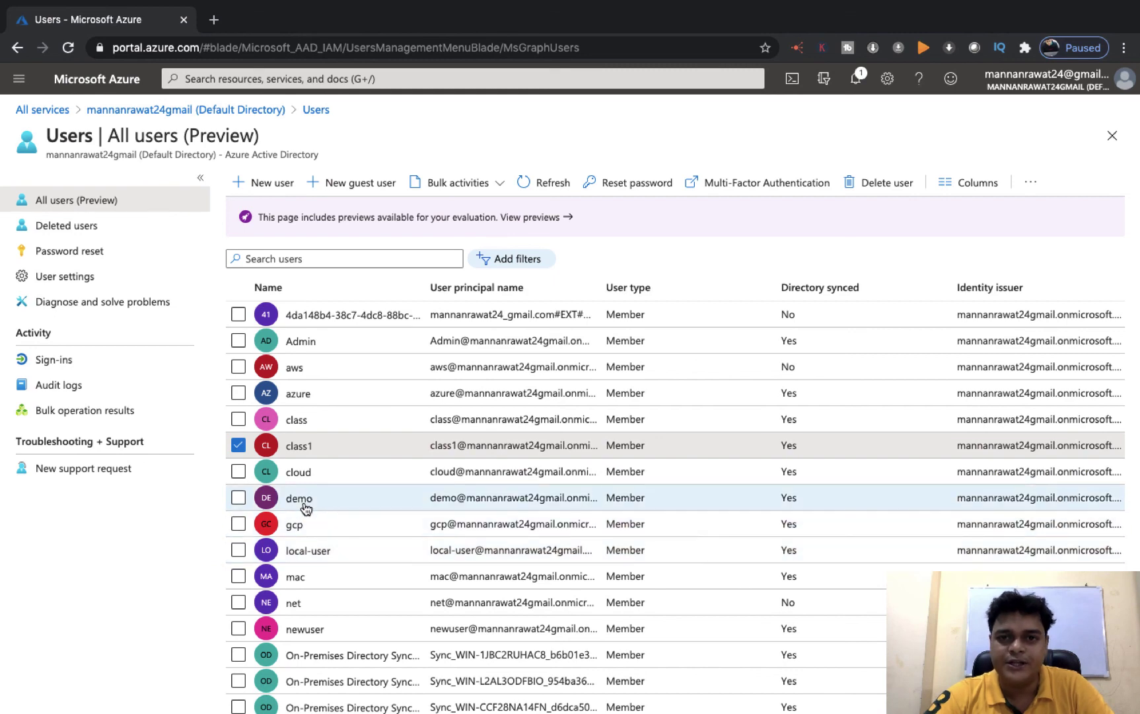
{"action": "key", "text": "ctrl+Right"}
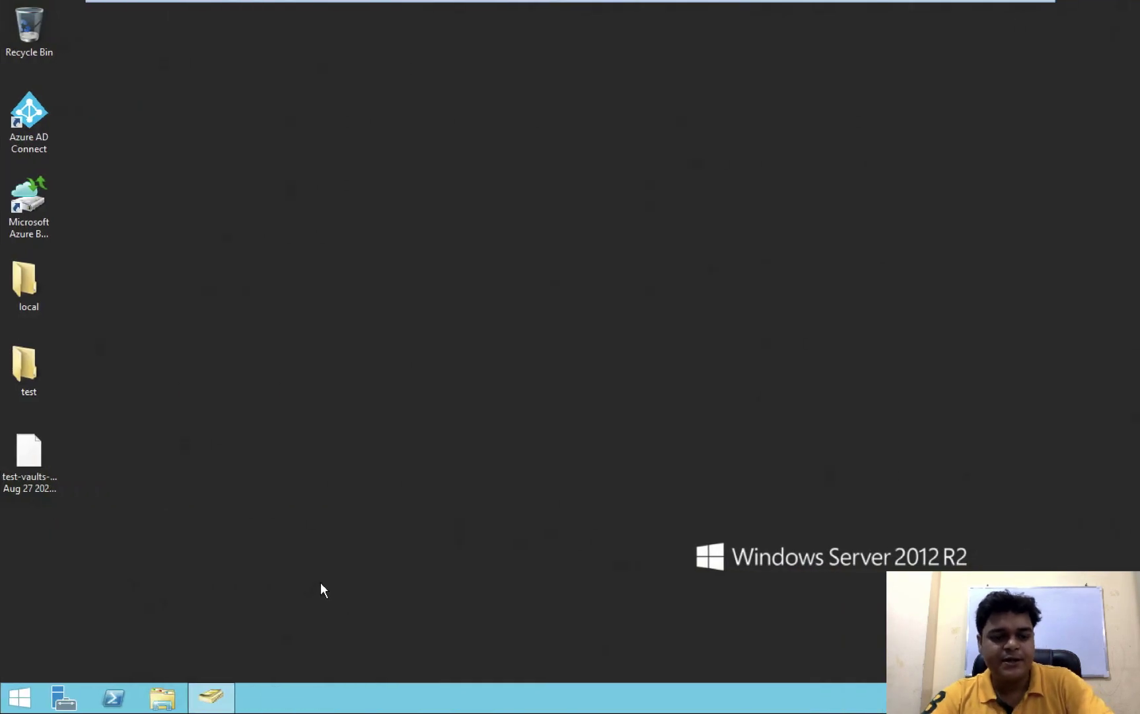
Open dsa.msc and check class1 in Allow-users and class2 in Deny Users under india.com
{"action": "key", "text": "super+r"}
{"action": "key", "text": "Return"}
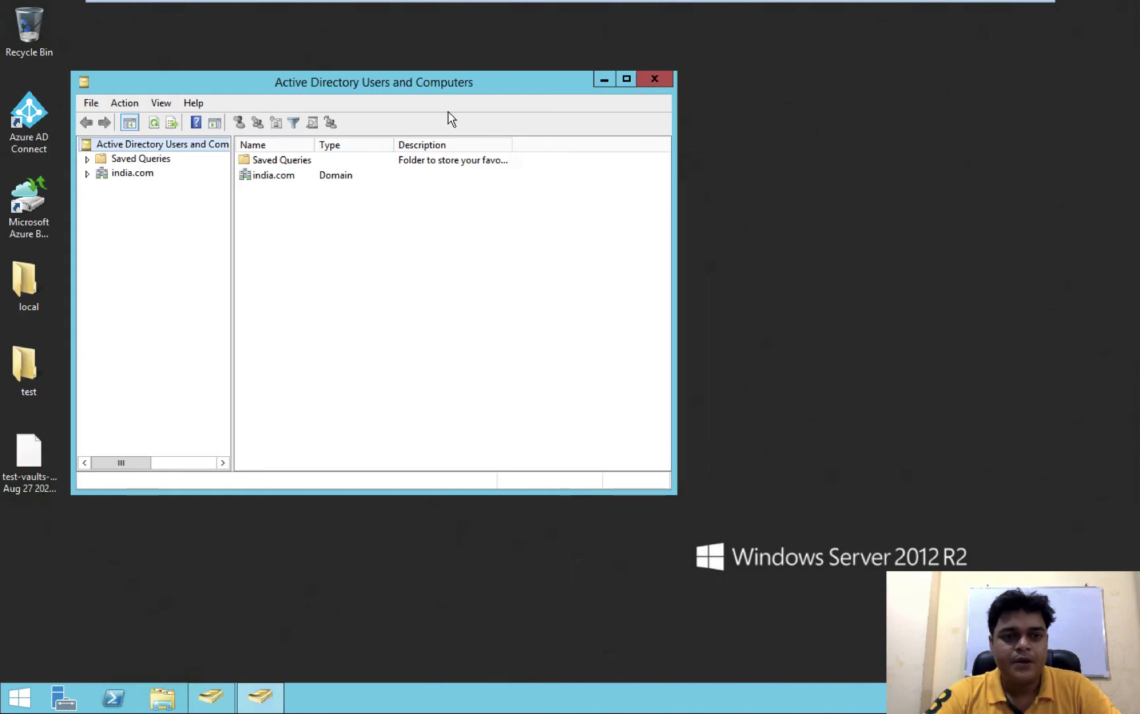
{"action": "double_click", "coordinate": [463, 82]}
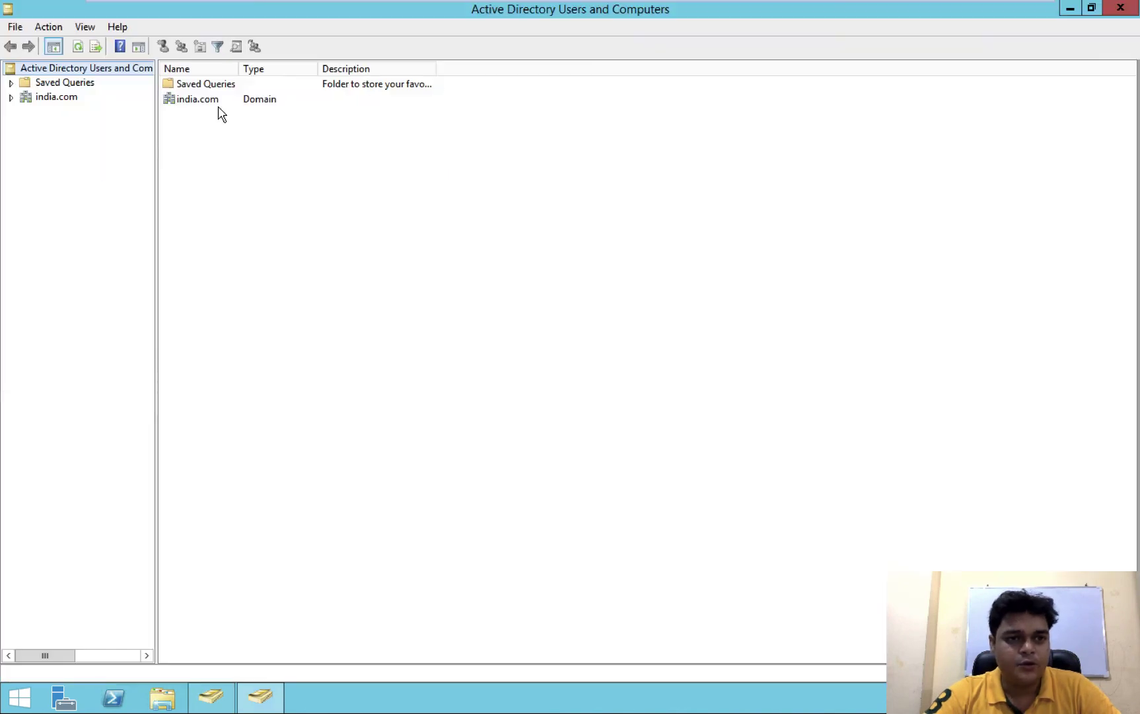
{"action": "left_click", "coordinate": [11, 98]}
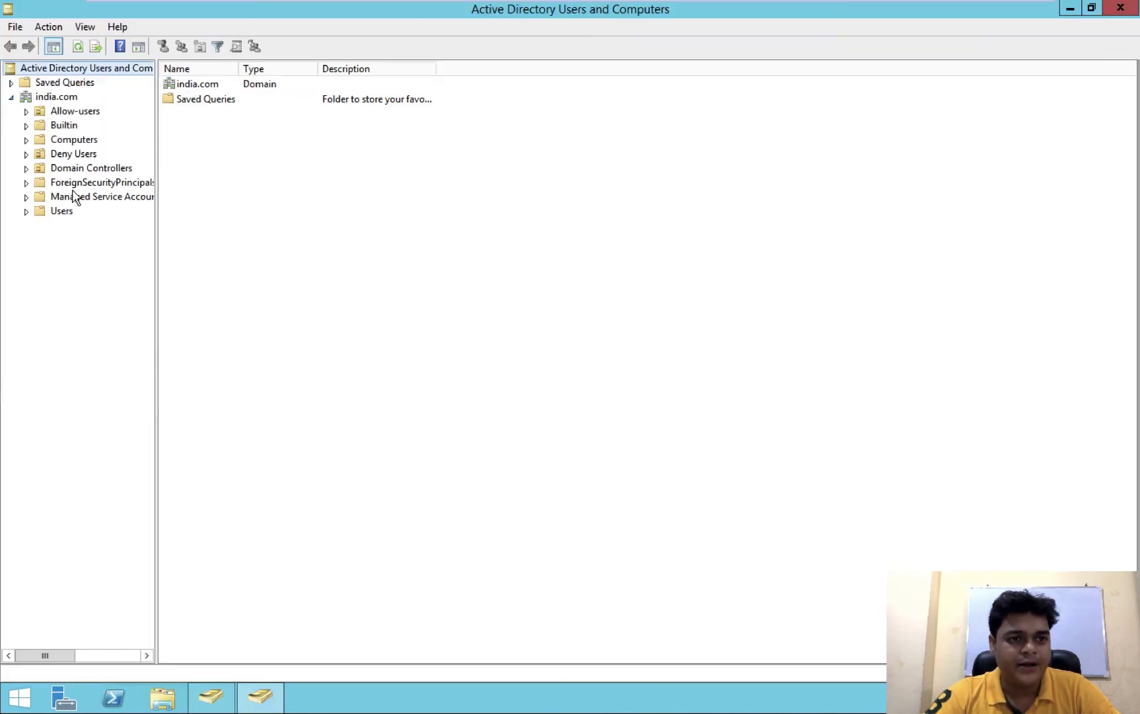
{"action": "left_click", "coordinate": [93, 113]}
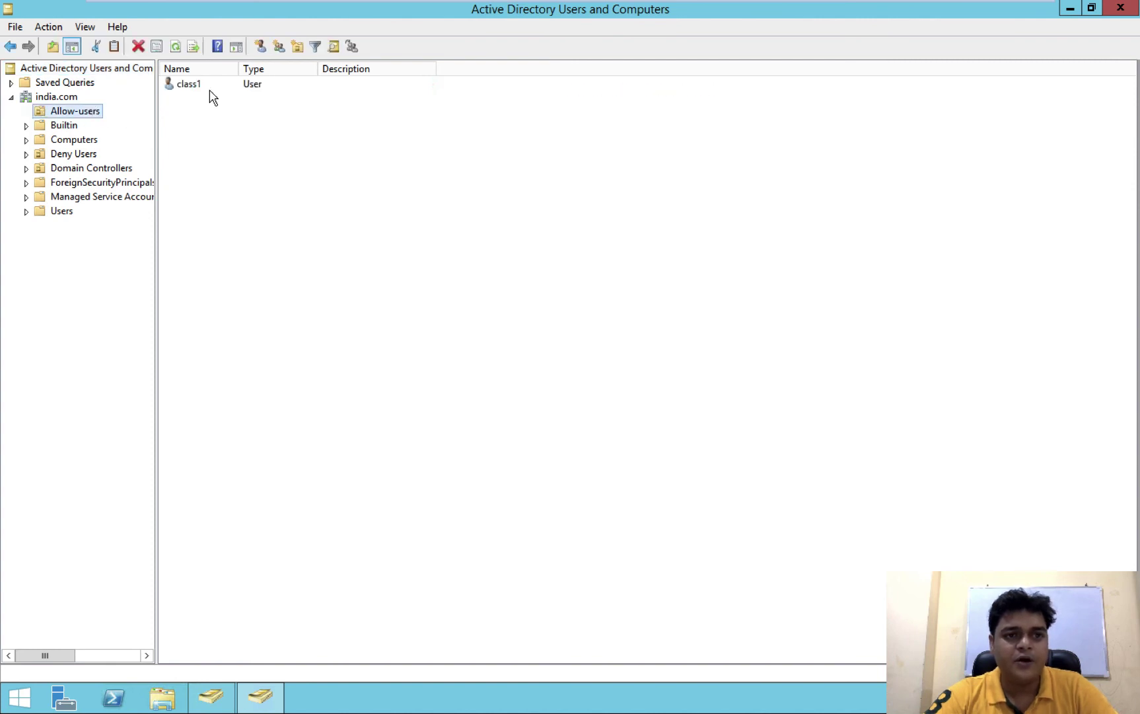
{"action": "left_click", "coordinate": [70, 156]}
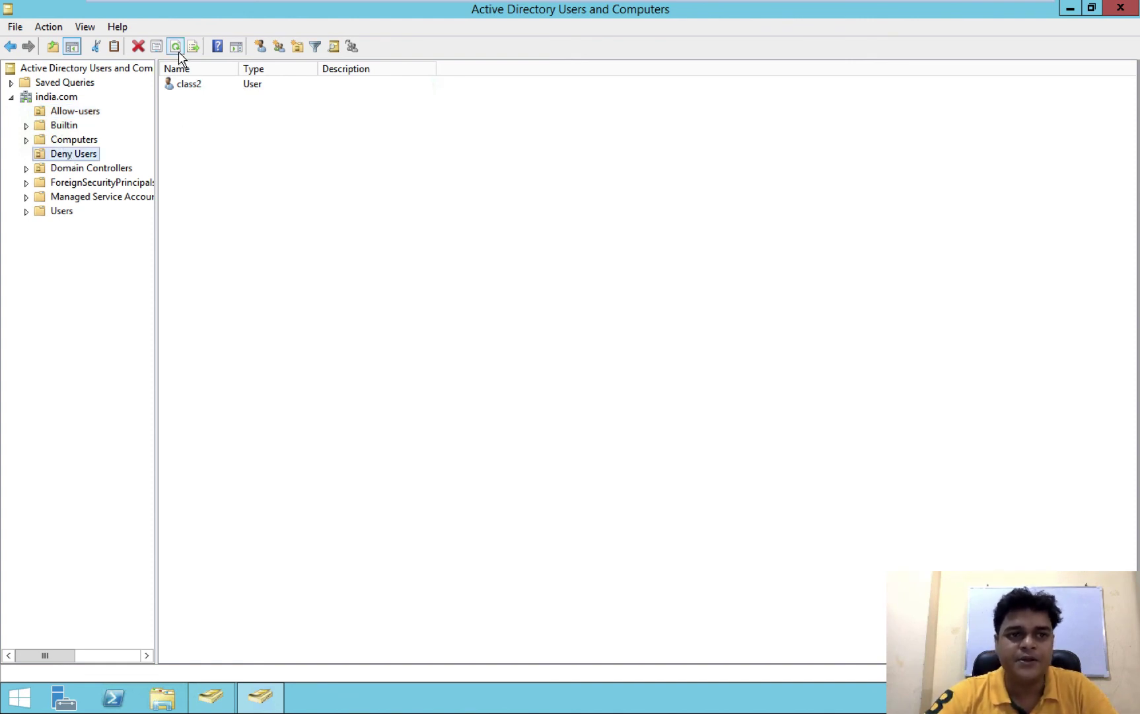
{"action": "left_click", "coordinate": [59, 97]}
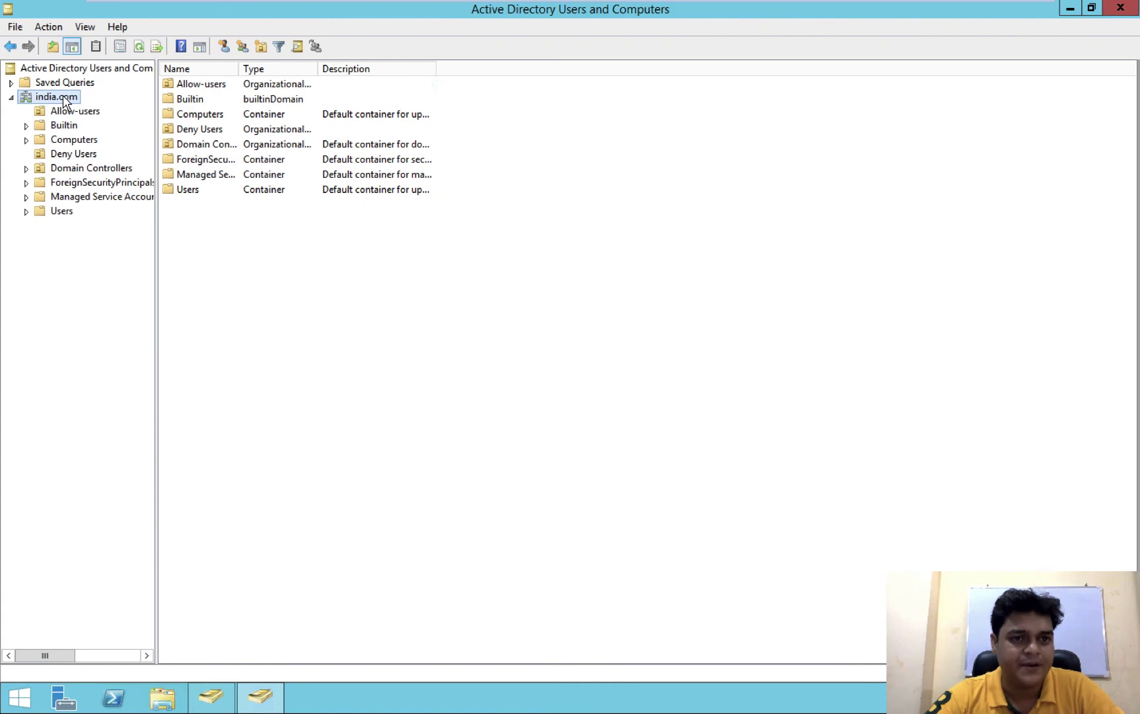
{"action": "left_click", "coordinate": [1069, 8]}
{"action": "key", "text": "ctrl+Left"}
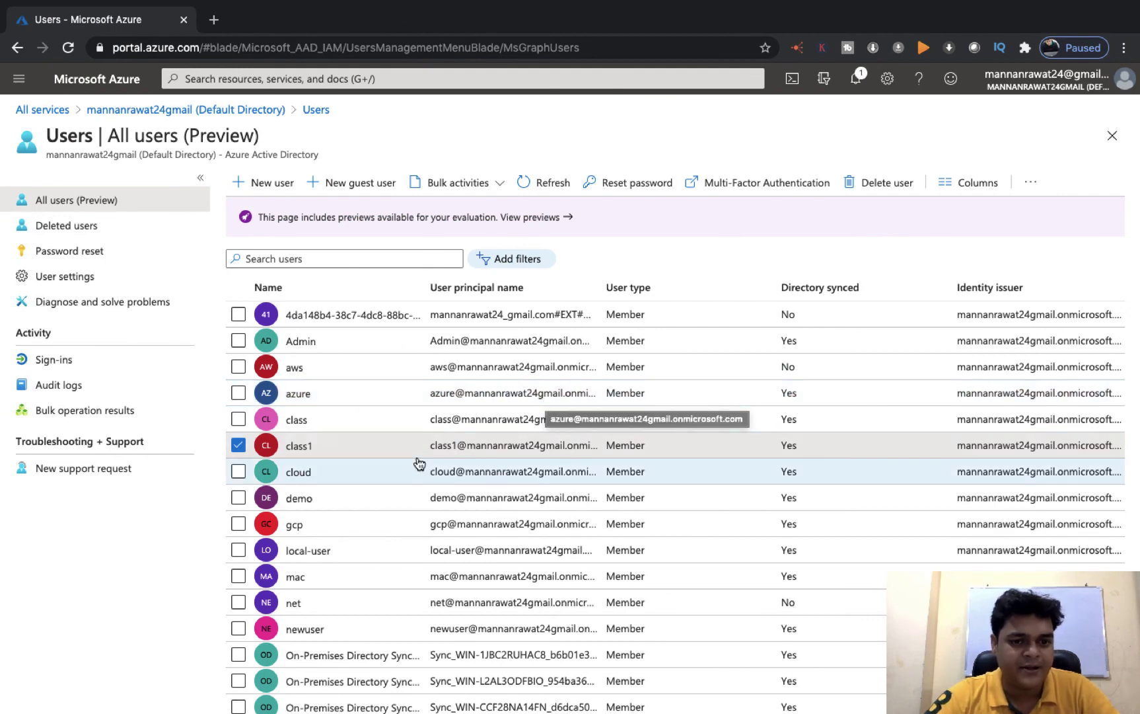
Copy class1's user principal name from its profile
{"action": "left_click", "coordinate": [309, 446]}
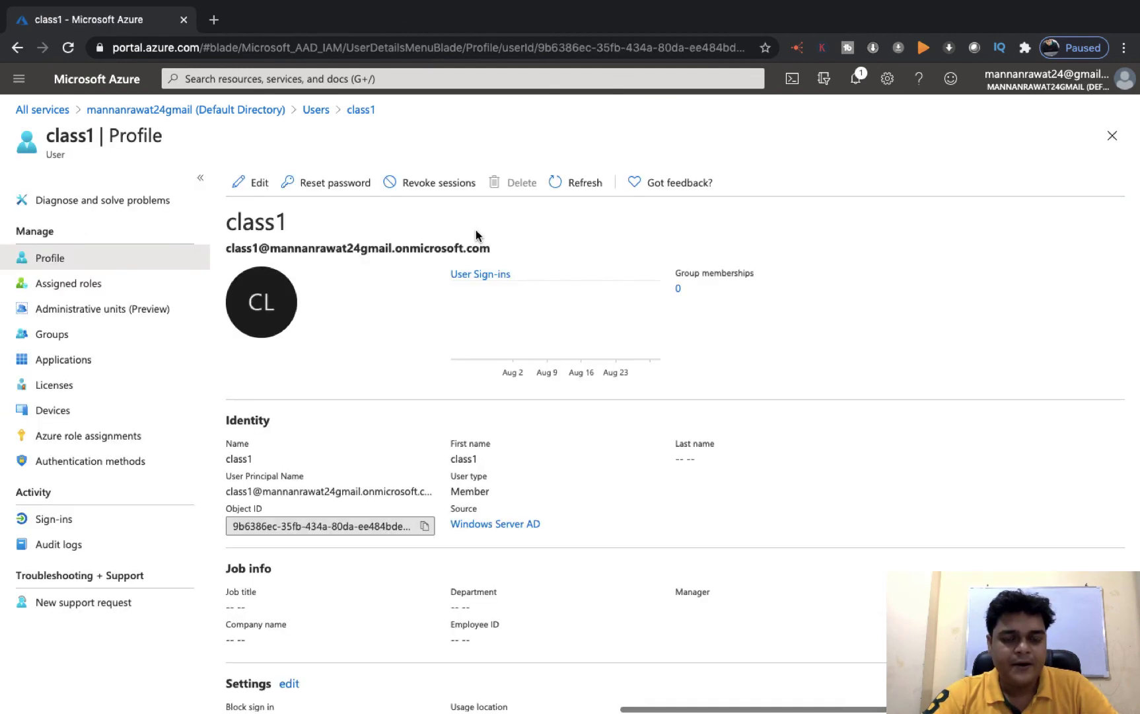
{"action": "left_click_drag", "start_coordinate": [485, 245], "coordinate": [223, 247]}
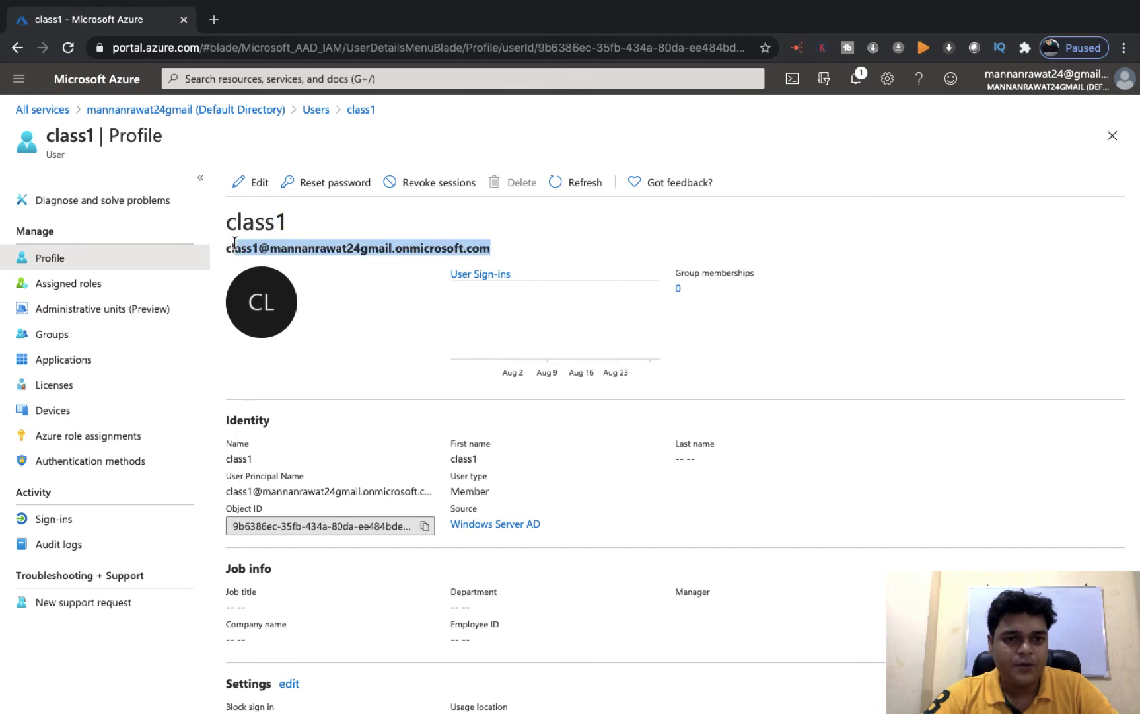
{"action": "right_click", "coordinate": [263, 248]}
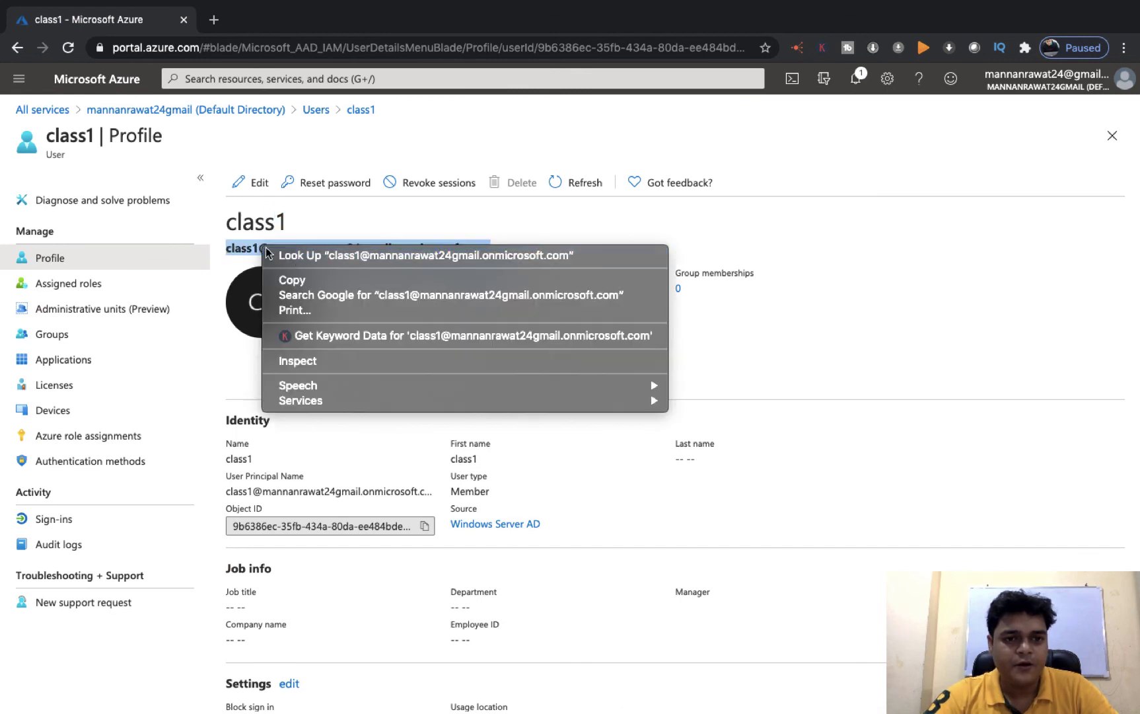
{"action": "left_click", "coordinate": [298, 282]}
Open a new Chrome incognito window
{"action": "left_click", "coordinate": [213, 20]}
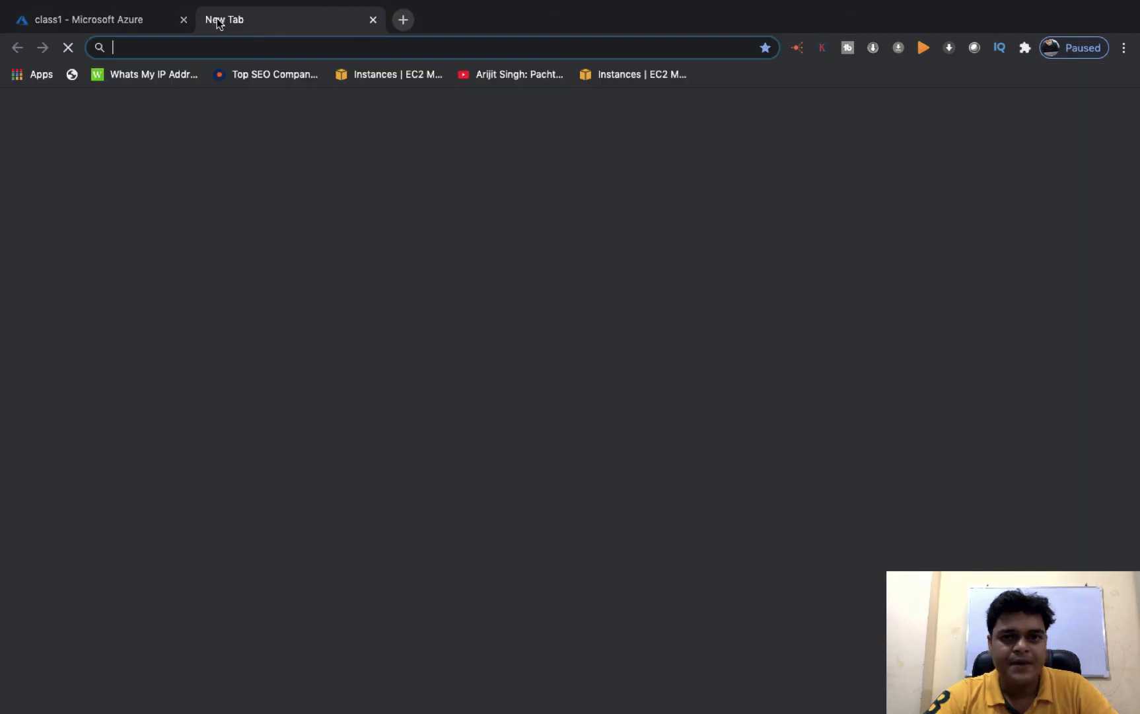
{"action": "left_click", "coordinate": [1124, 47]}
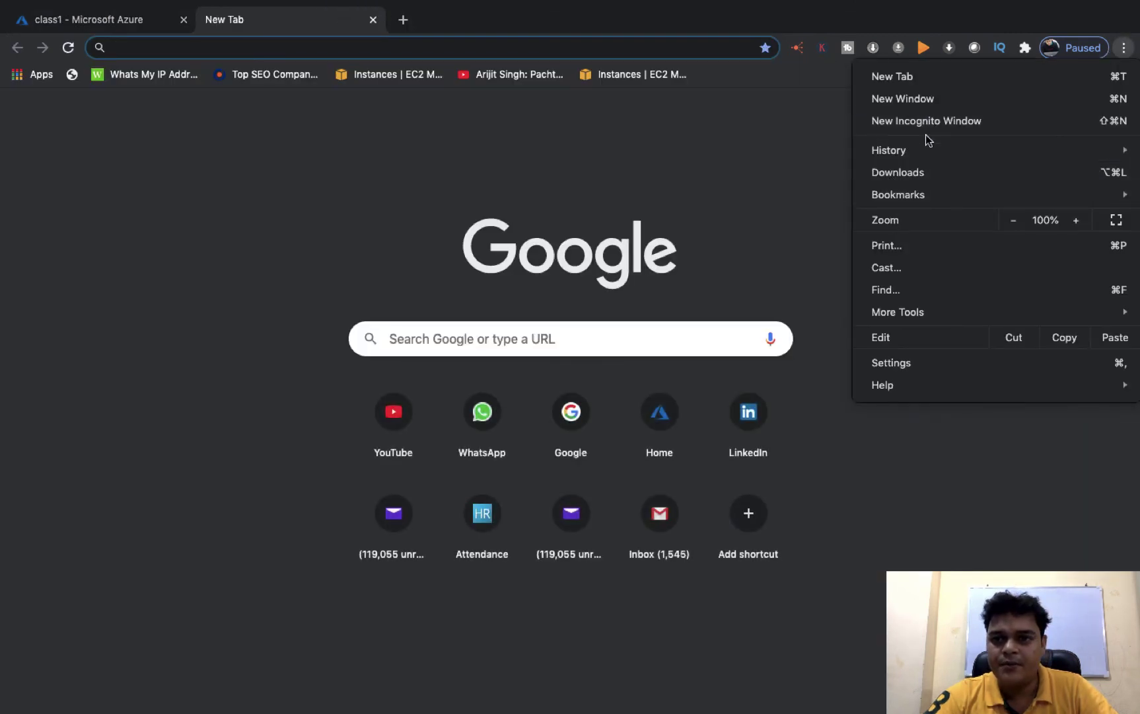
{"action": "left_click", "coordinate": [928, 122]}
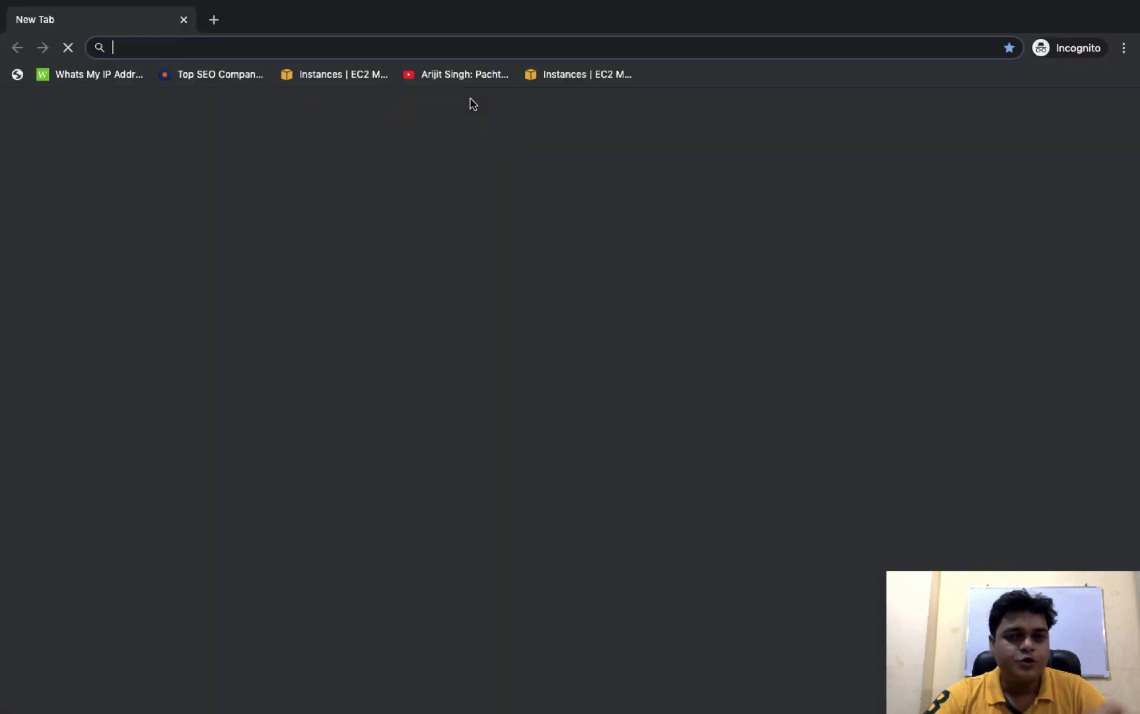
Sign in at portal.azure.com as class1 with the pasted UPN and on-premises password
{"action": "type", "text": "po"}
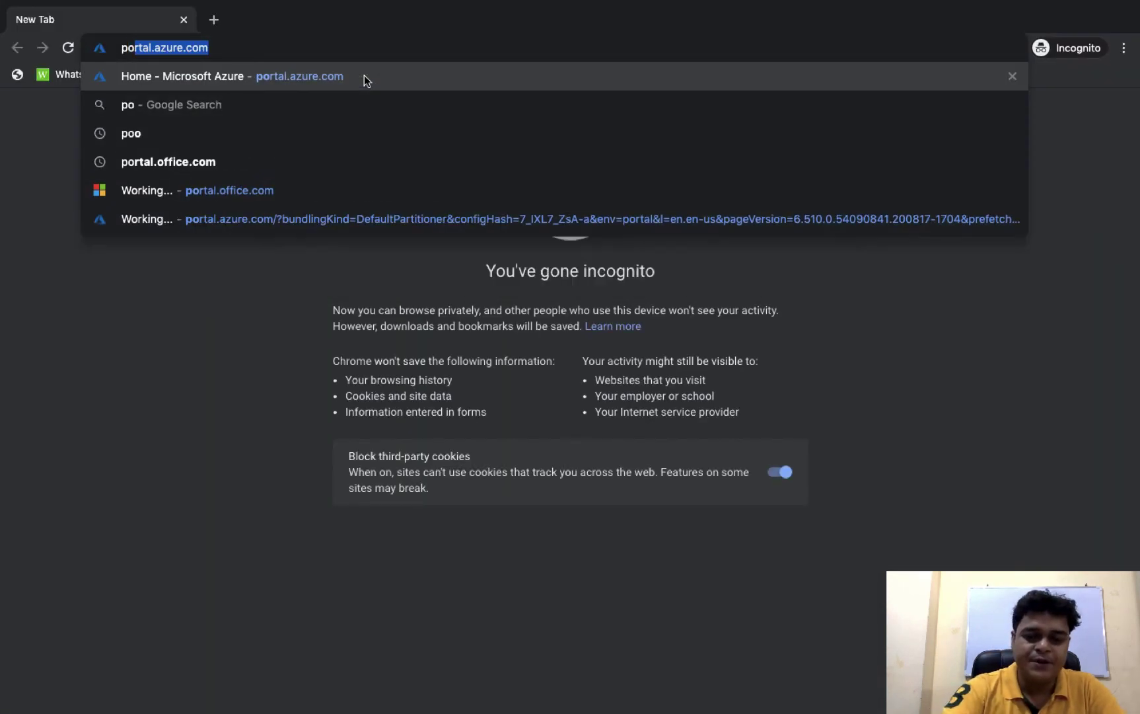
{"action": "type", "text": "rtal.az"}
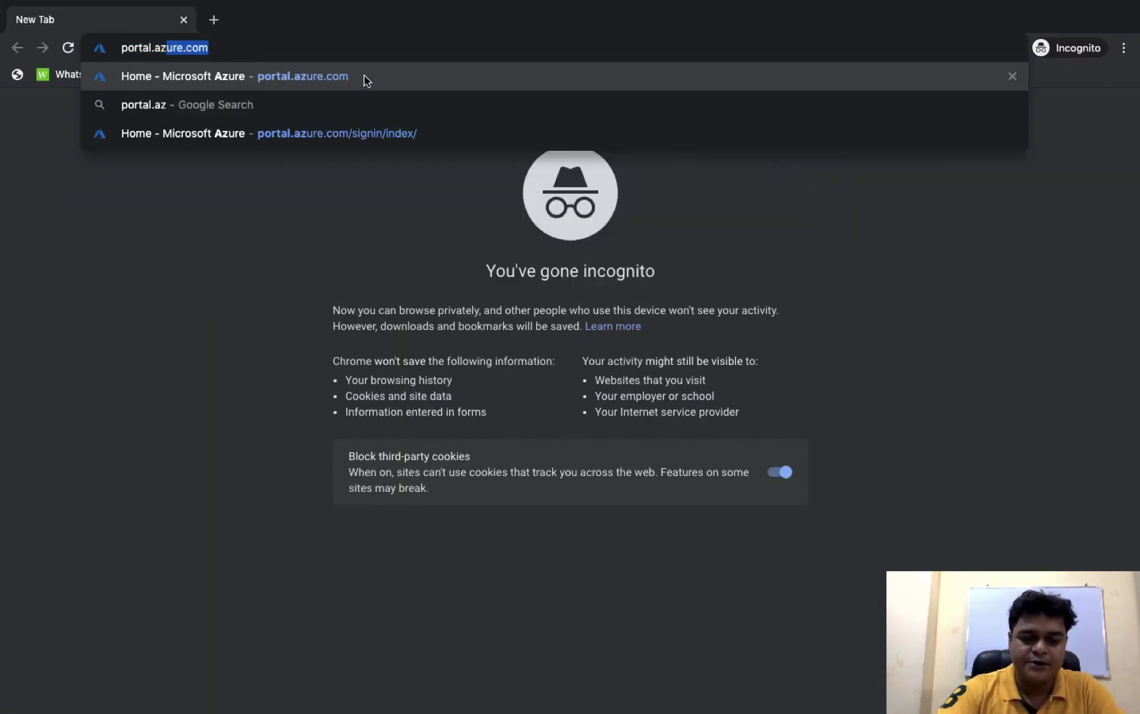
{"action": "type", "text": "ure.com"}
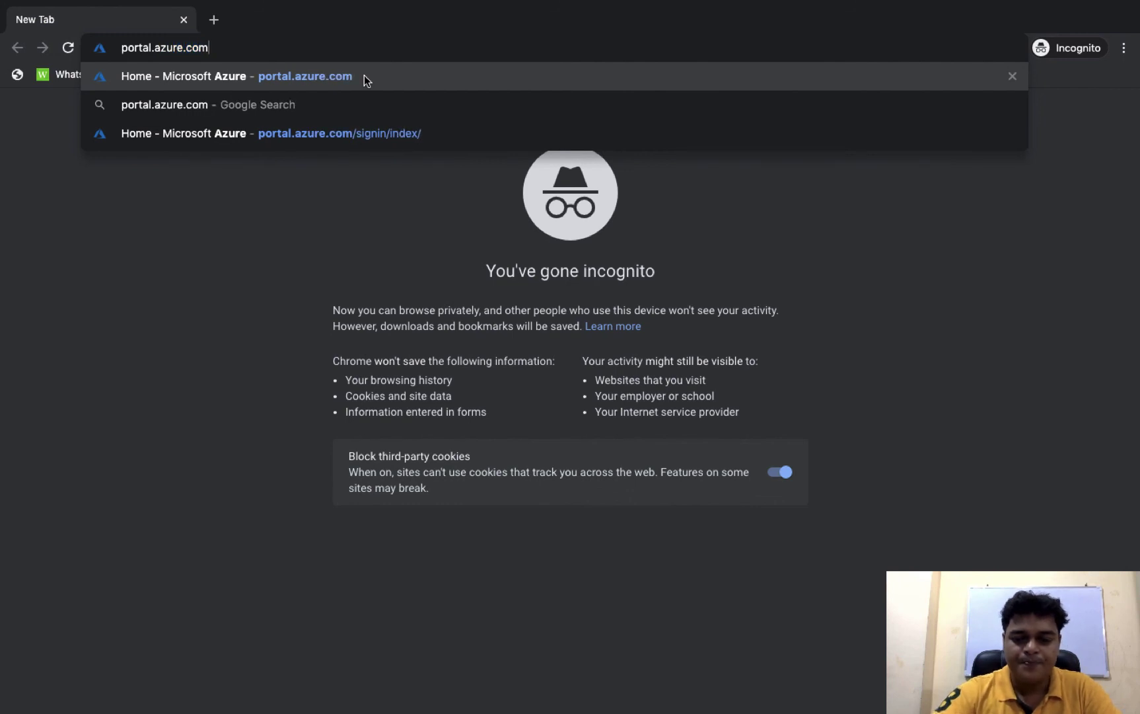
{"action": "key", "text": "Return"}
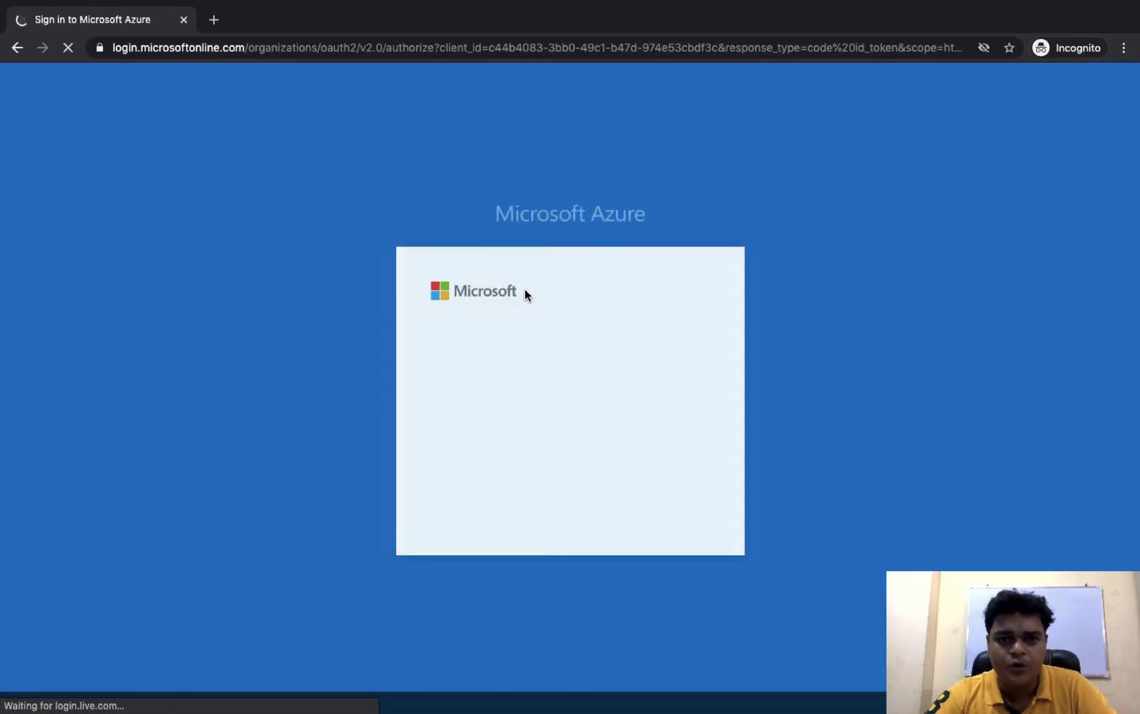
{"action": "left_click", "coordinate": [500, 348]}
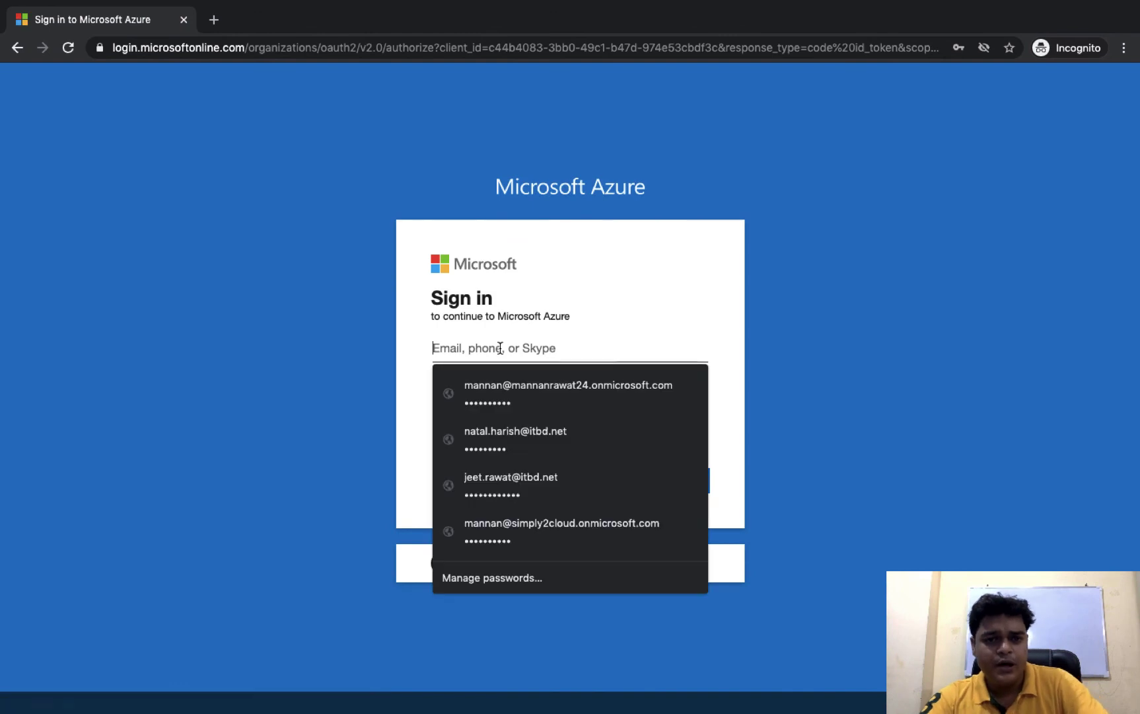
{"action": "key", "text": "ctrl+v"}
{"action": "left_click", "coordinate": [670, 485]}
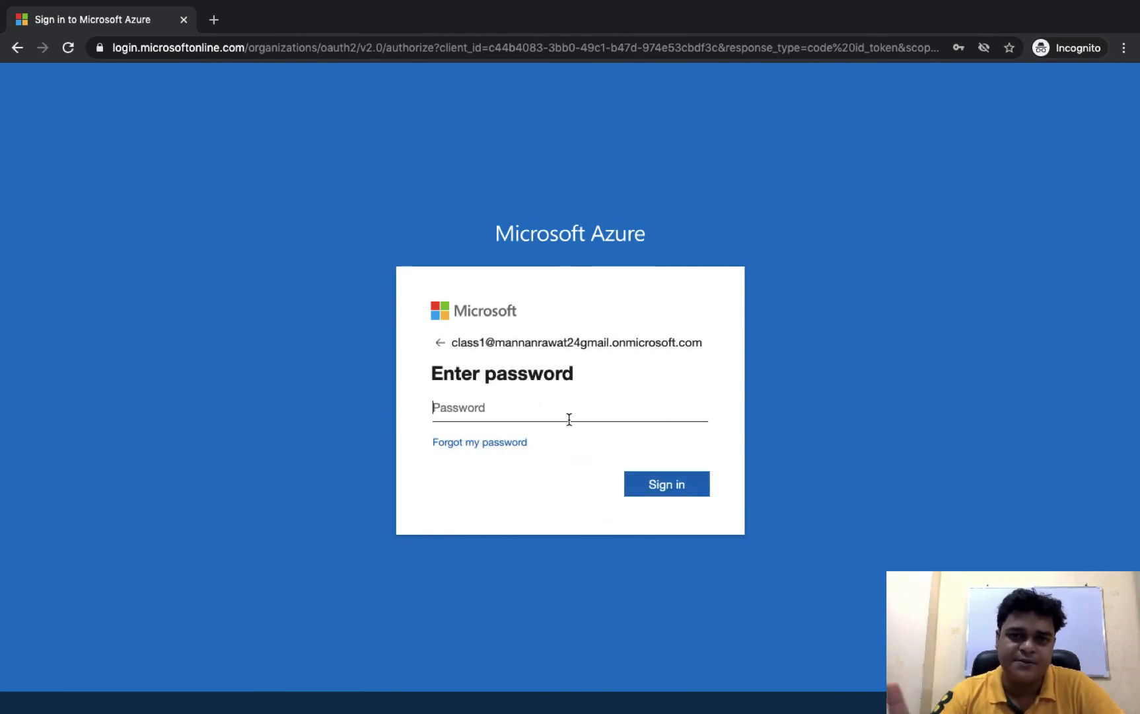
{"action": "type", "text": "•"}
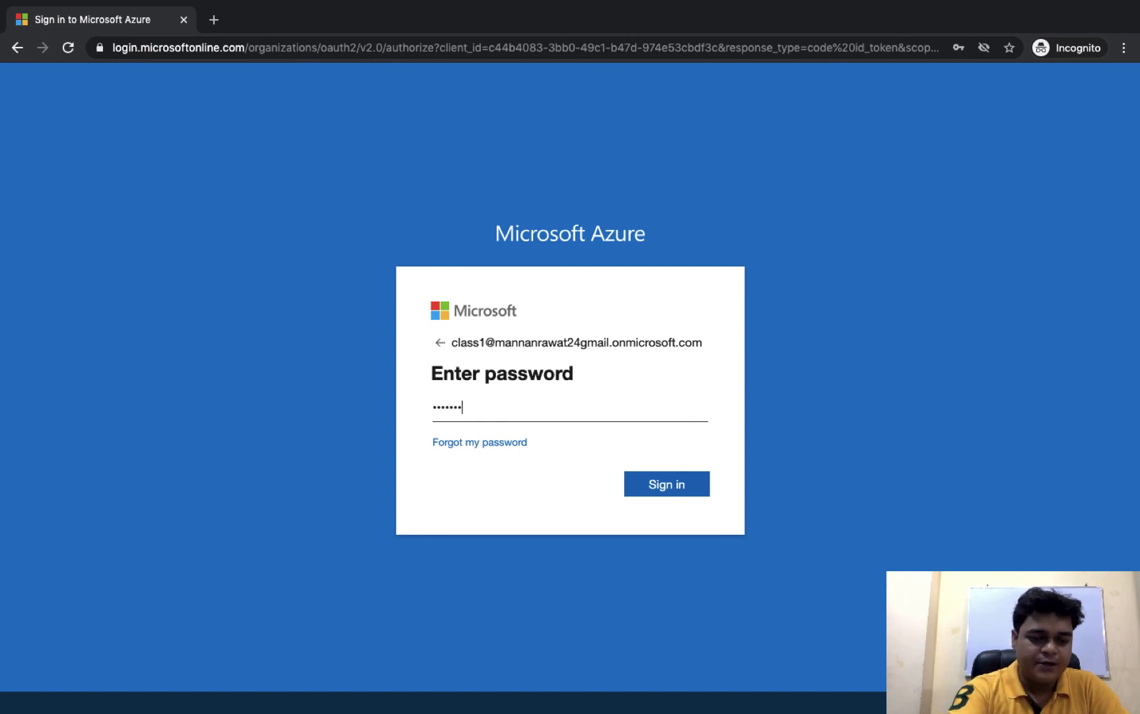
{"action": "key", "text": "Return"}
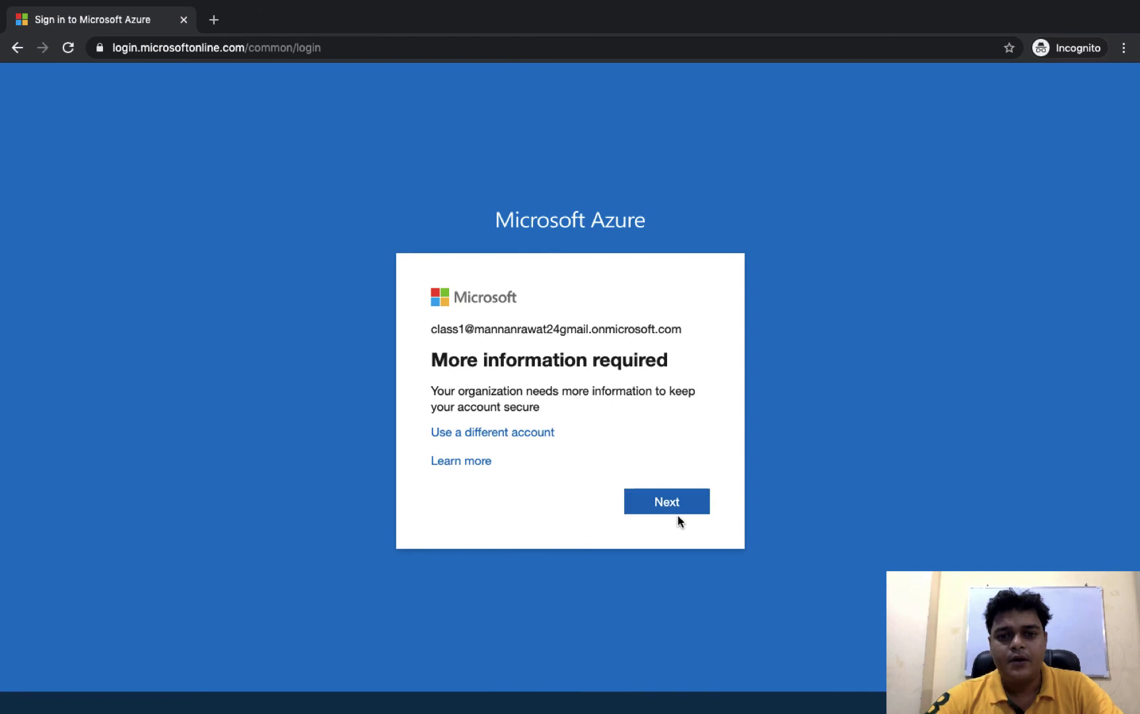
Skip security-info setup, stay signed in, and dismiss the welcome tour
{"action": "left_click", "coordinate": [671, 504]}
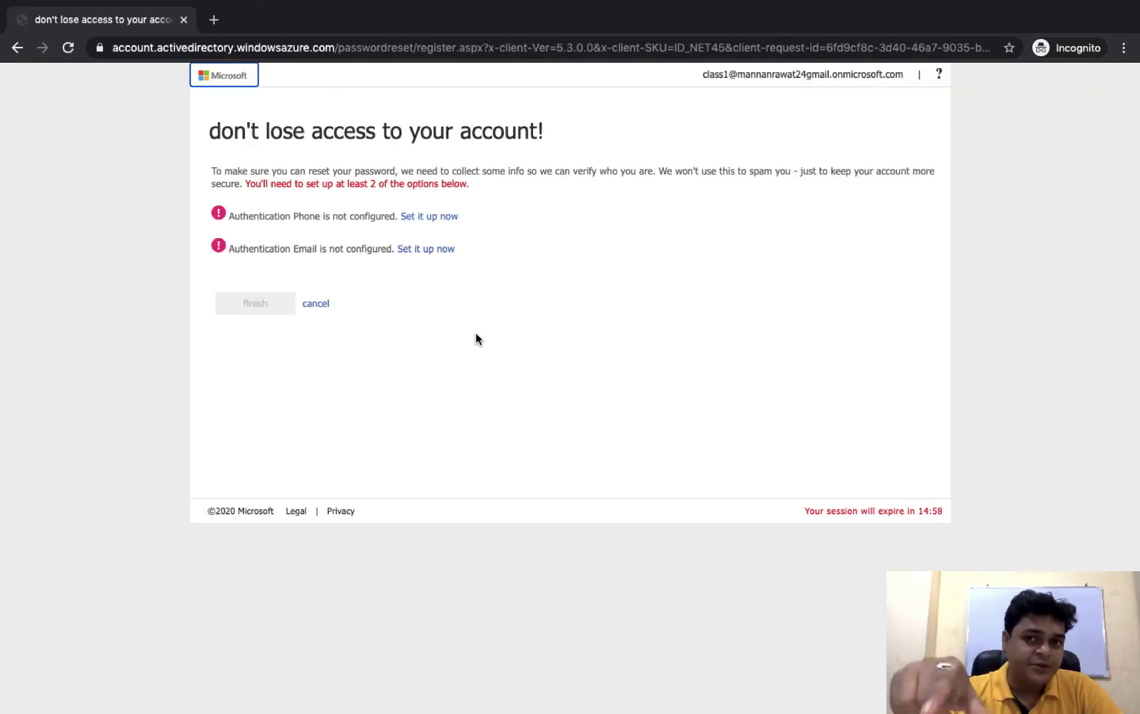
{"action": "left_click", "coordinate": [315, 305]}
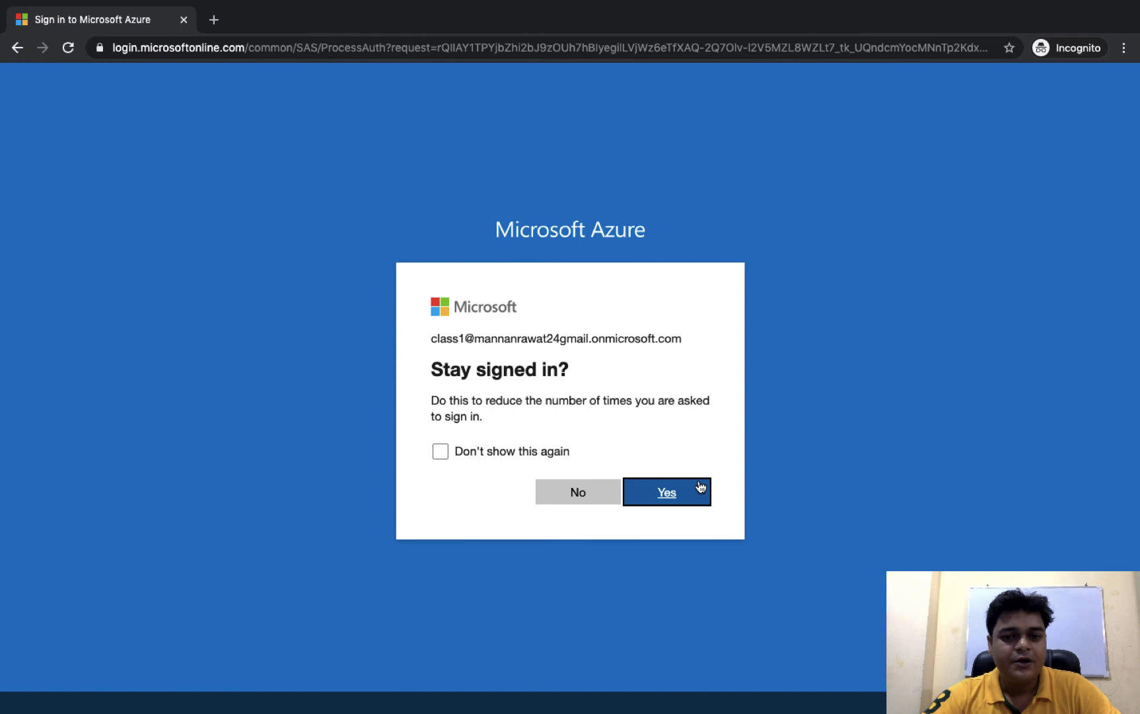
{"action": "left_click", "coordinate": [700, 489]}
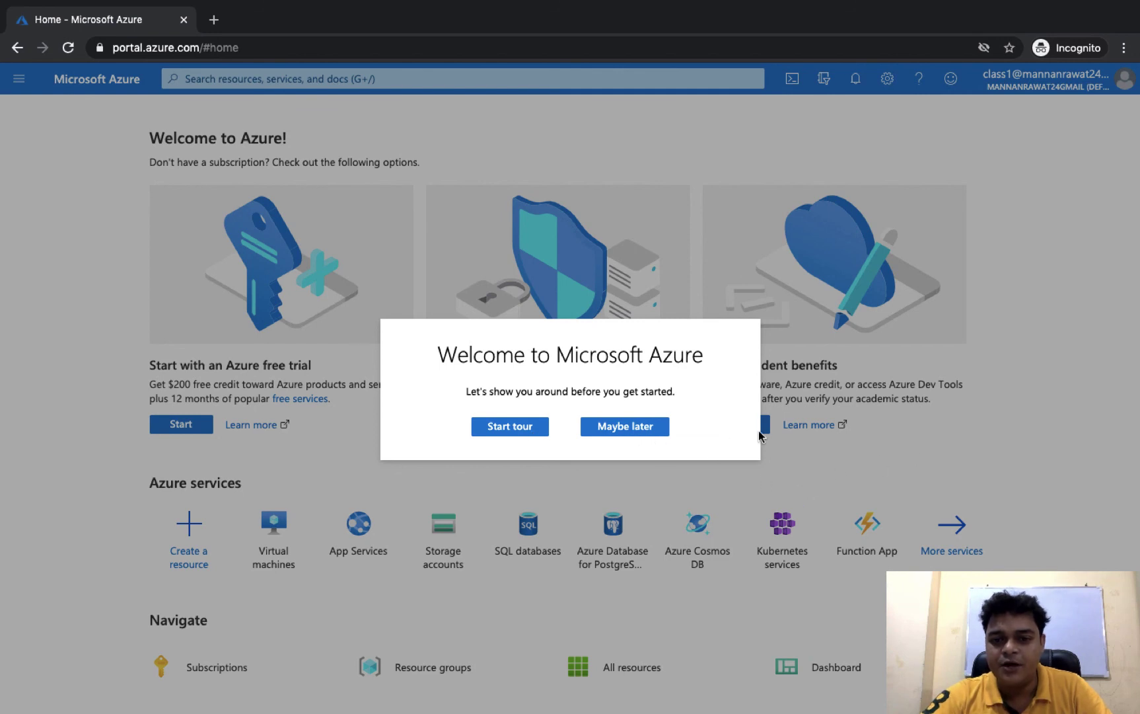
{"action": "left_click", "coordinate": [656, 438]}
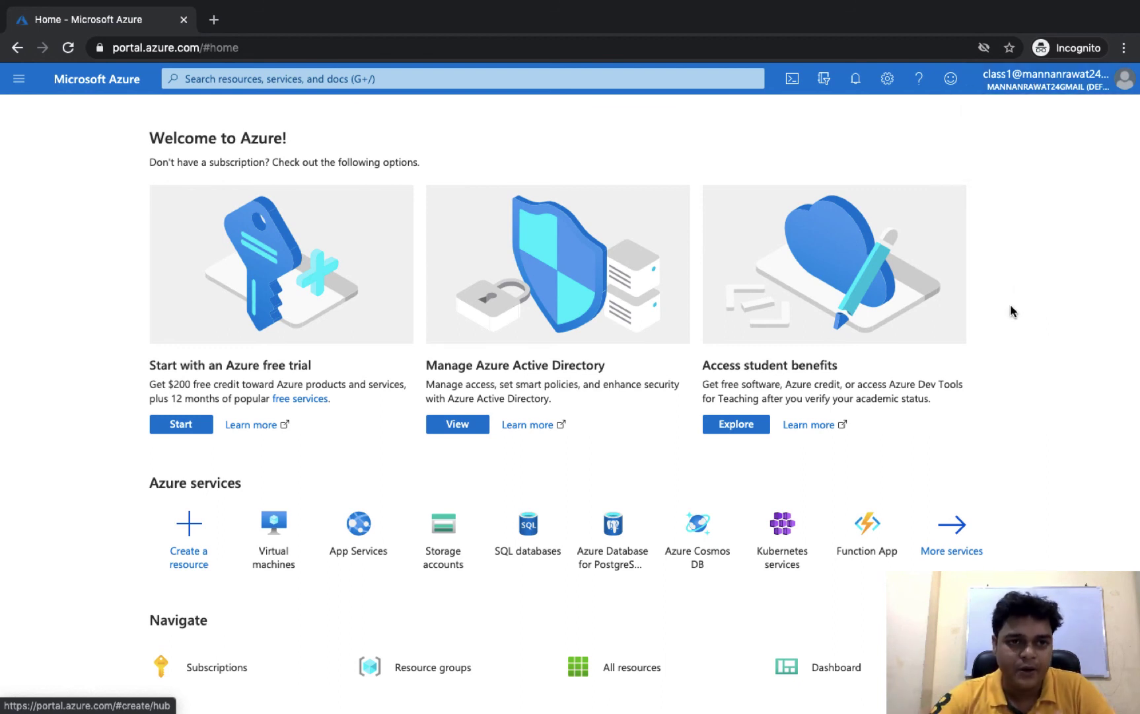
{"action": "key", "text": "ctrl+Left"}
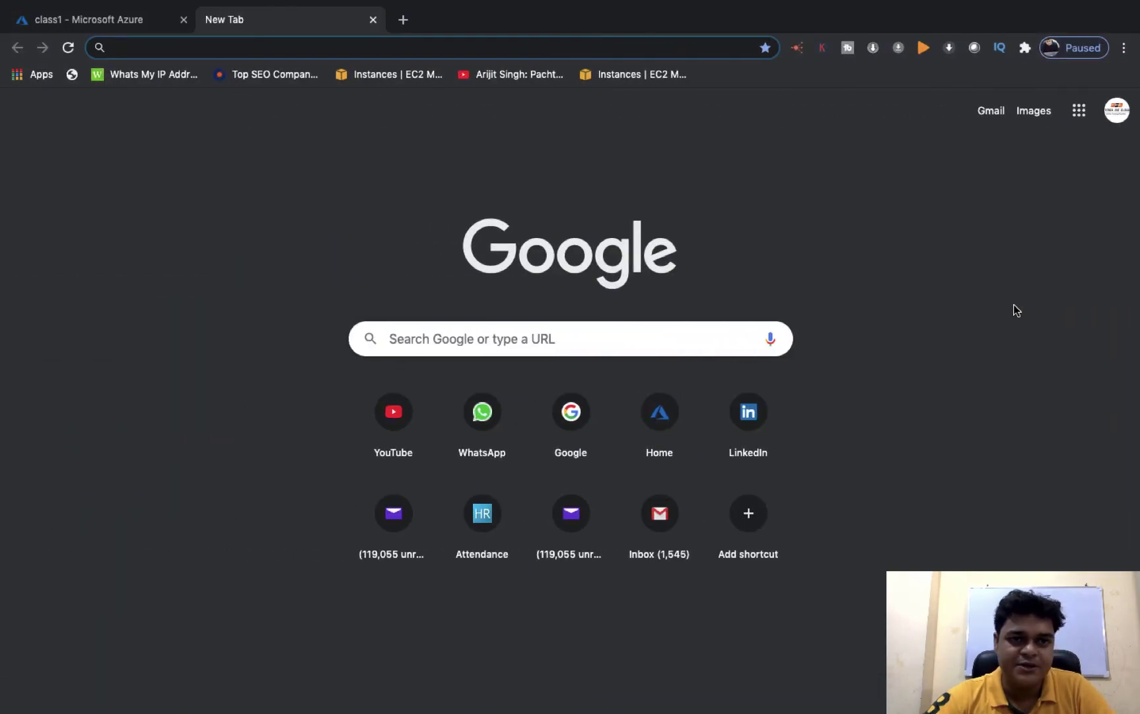
Close the empty New Tab and refresh class1's profile details
{"action": "key", "text": "ctrl+Left"}
{"action": "key", "text": "ctrl+Left"}
{"action": "key", "text": "ctrl+Right"}
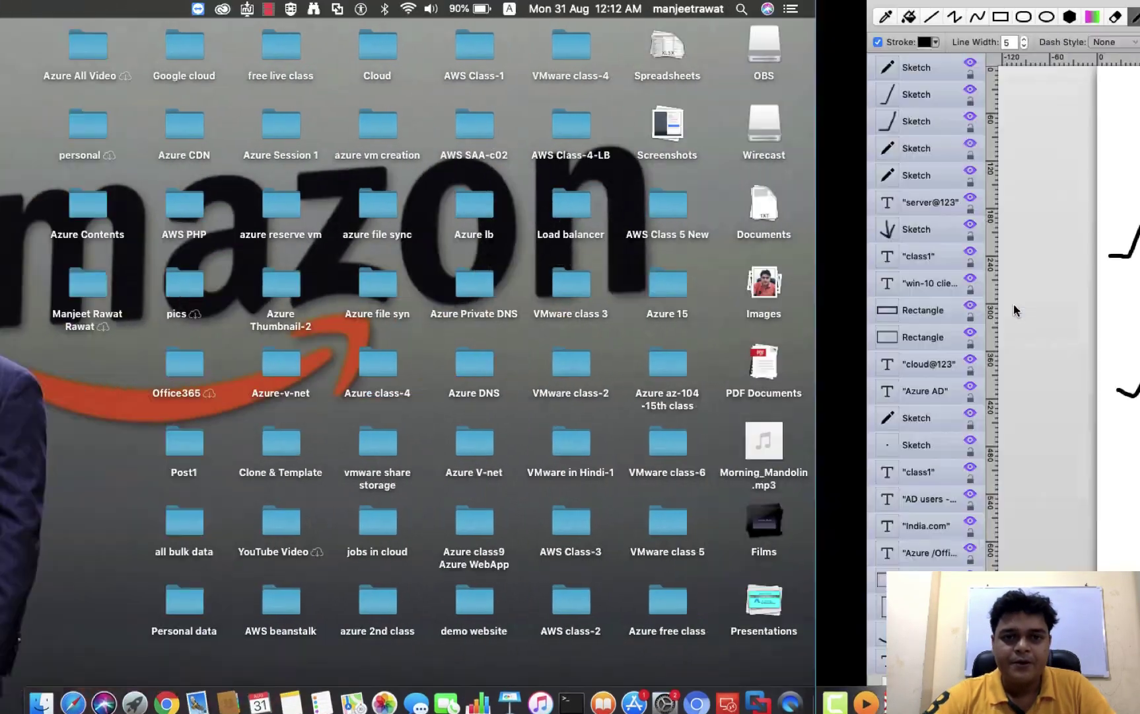
{"action": "key", "text": "ctrl+Right"}
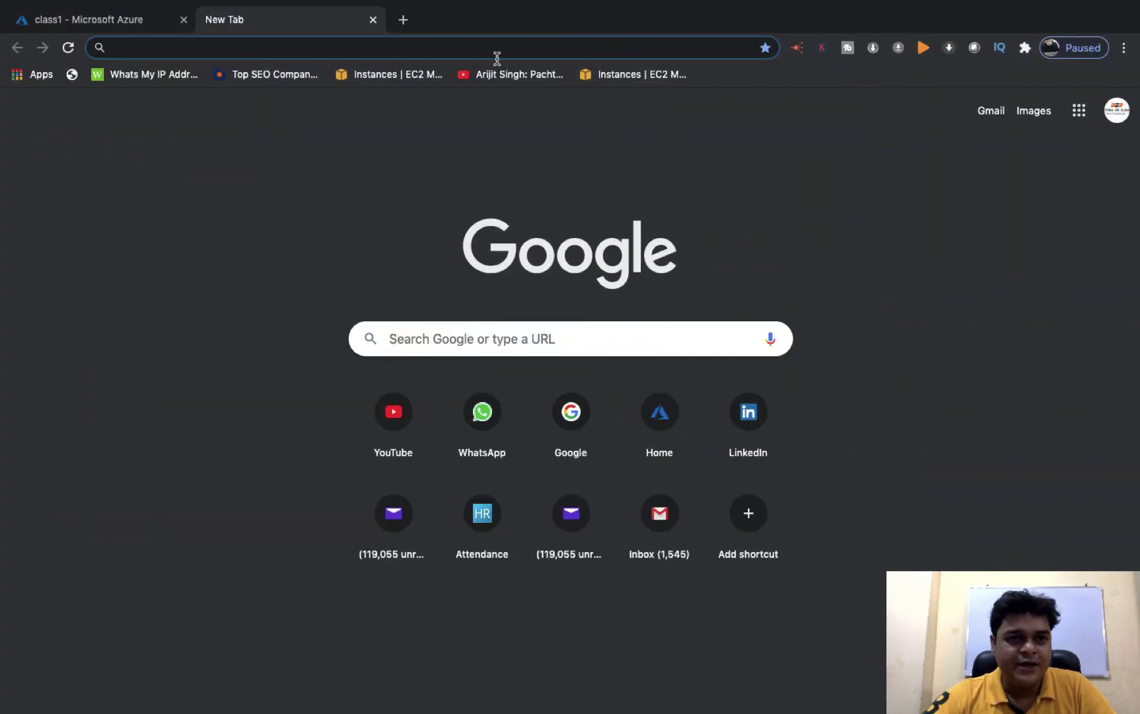
{"action": "left_click", "coordinate": [373, 20]}
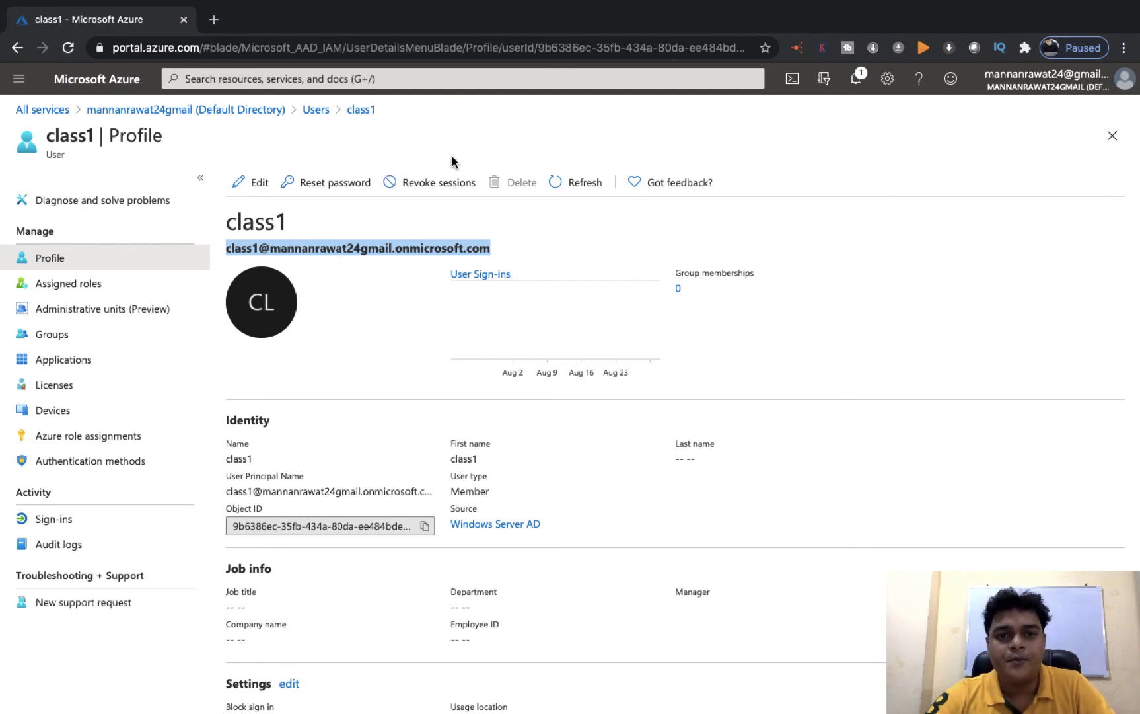
{"action": "left_click", "coordinate": [586, 185]}
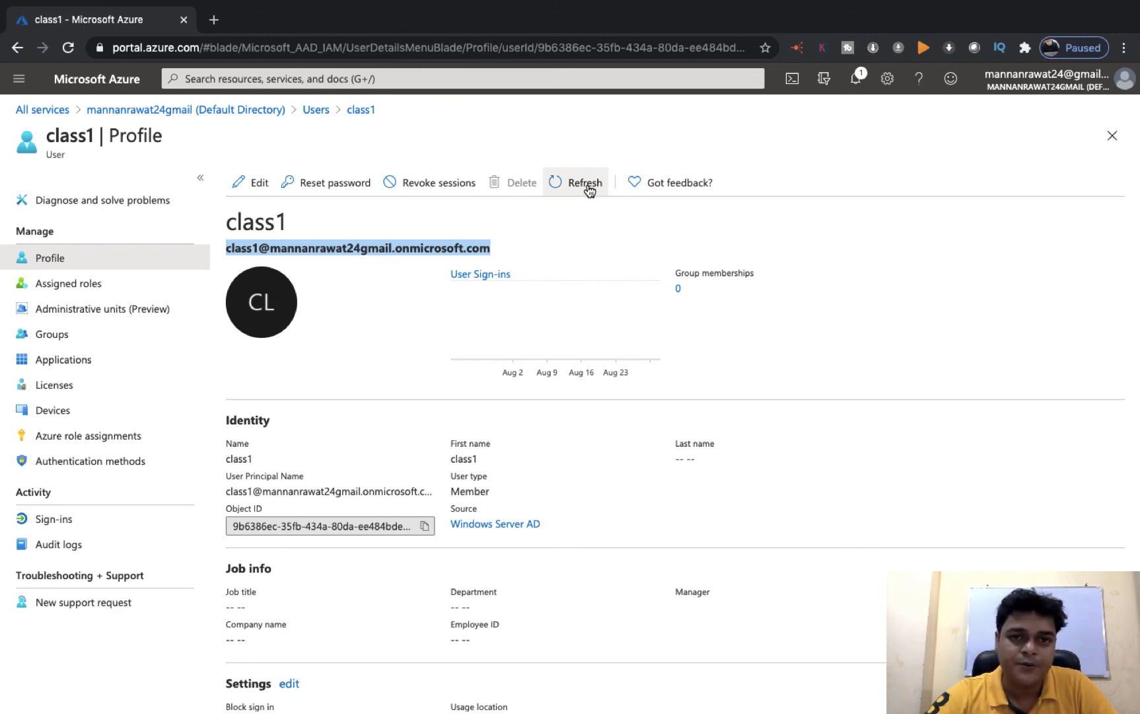
{"action": "key", "text": "ctrl+Left"}
{"action": "key", "text": "ctrl+Left"}
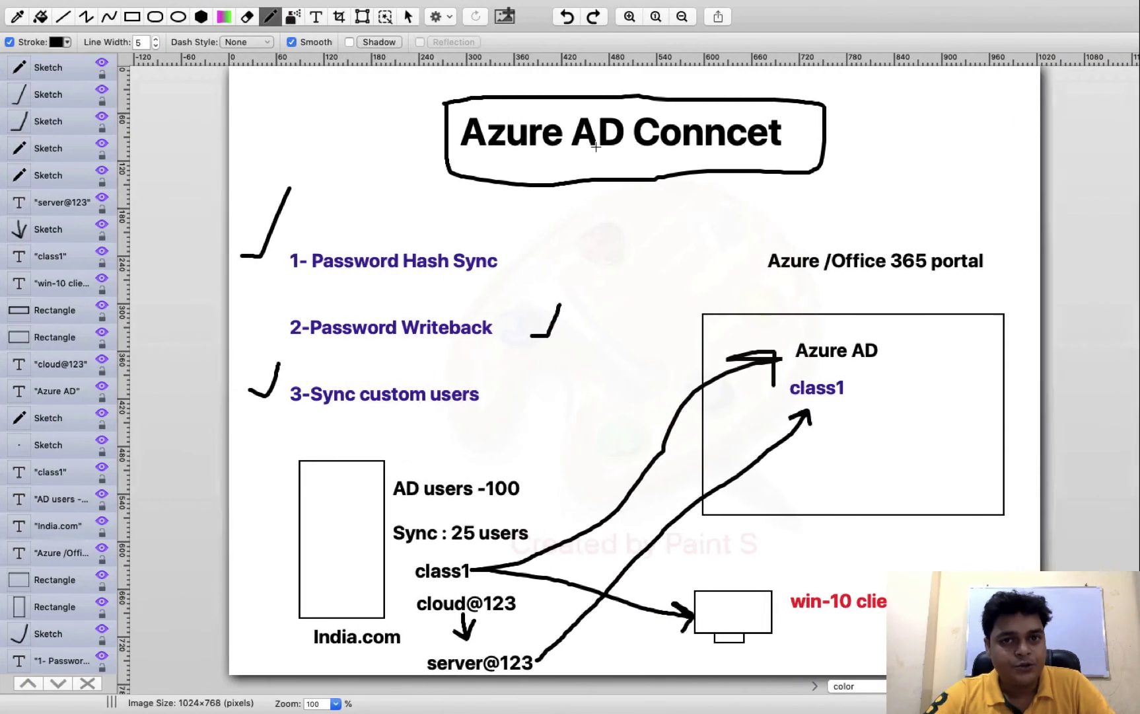